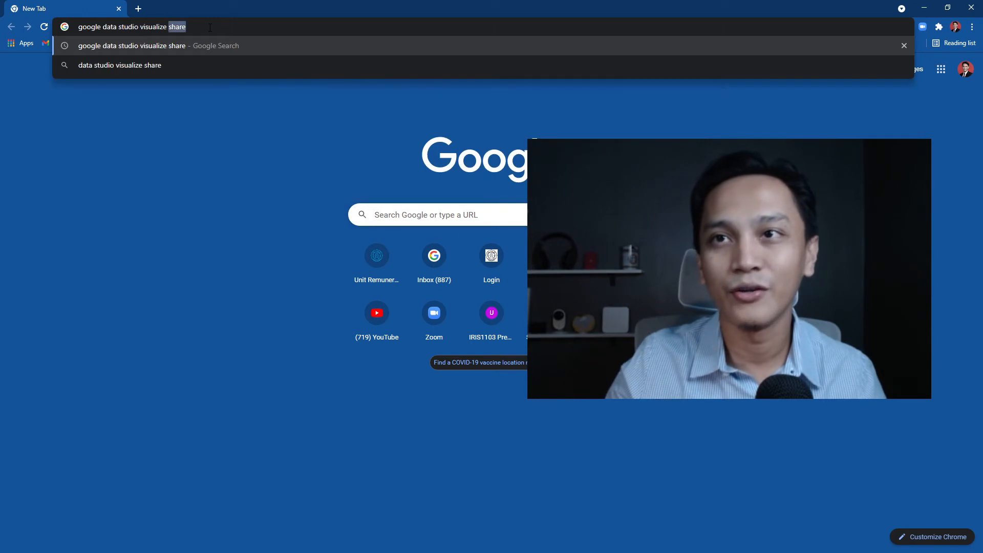
Search Google for "google data studio" and open the Data Studio home page from the results.
{"action": "key", "text": "Delete"}
{"action": "key", "text": "Return"}
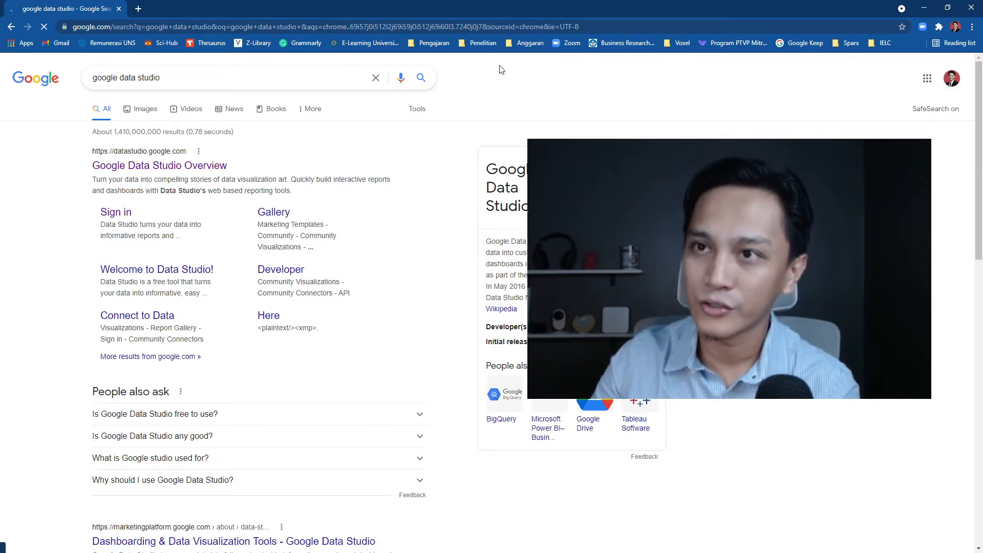
{"action": "left_click", "coordinate": [110, 159]}
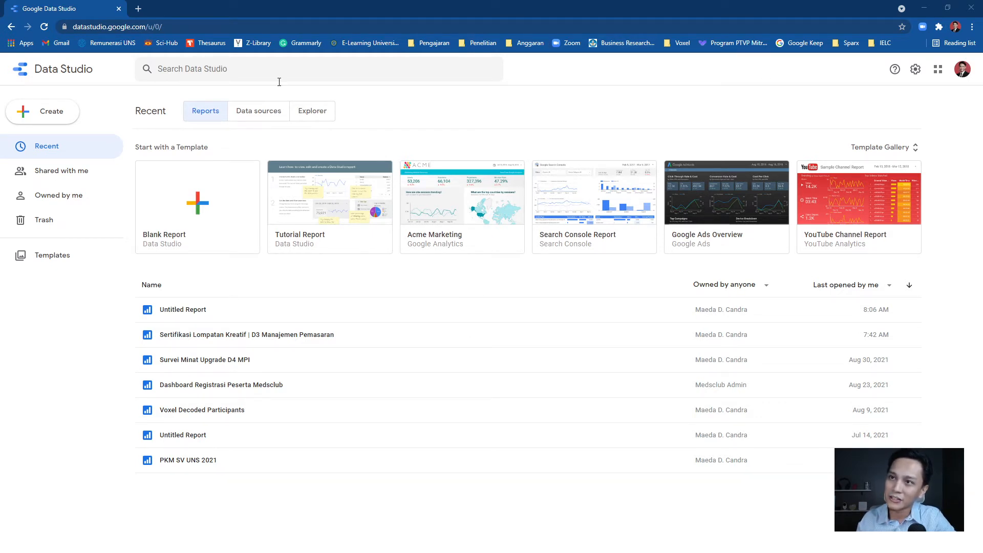
Switch the browser window to full screen.
{"action": "left_click", "coordinate": [972, 27]}
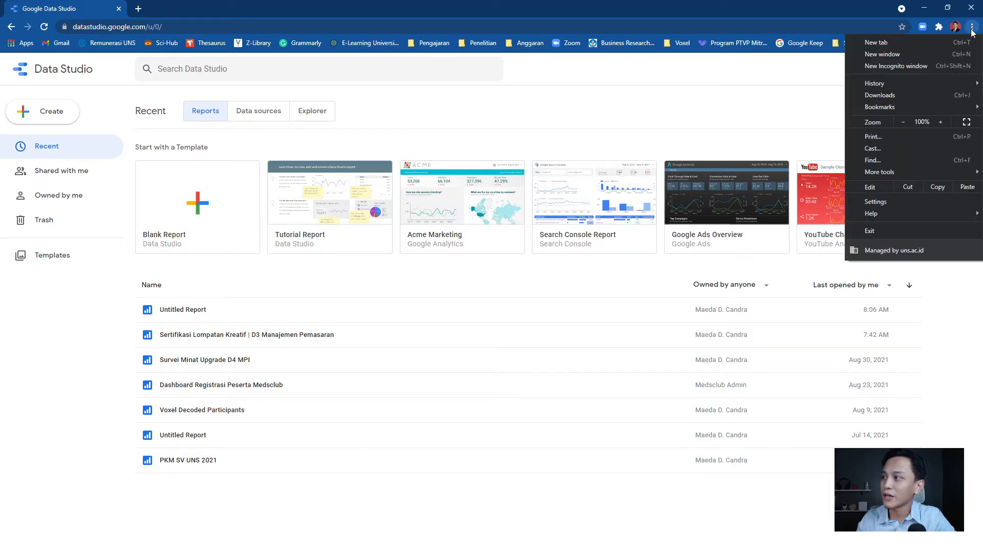
{"action": "left_click", "coordinate": [967, 121]}
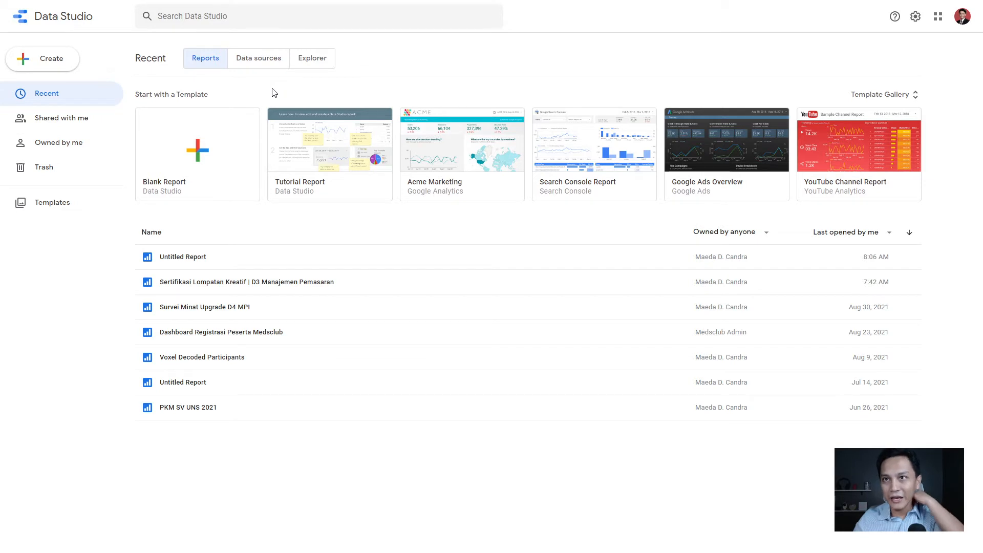
Look through the Create options and the Shared with me and Owned by me report lists, returning to Recent.
{"action": "left_click", "coordinate": [48, 63]}
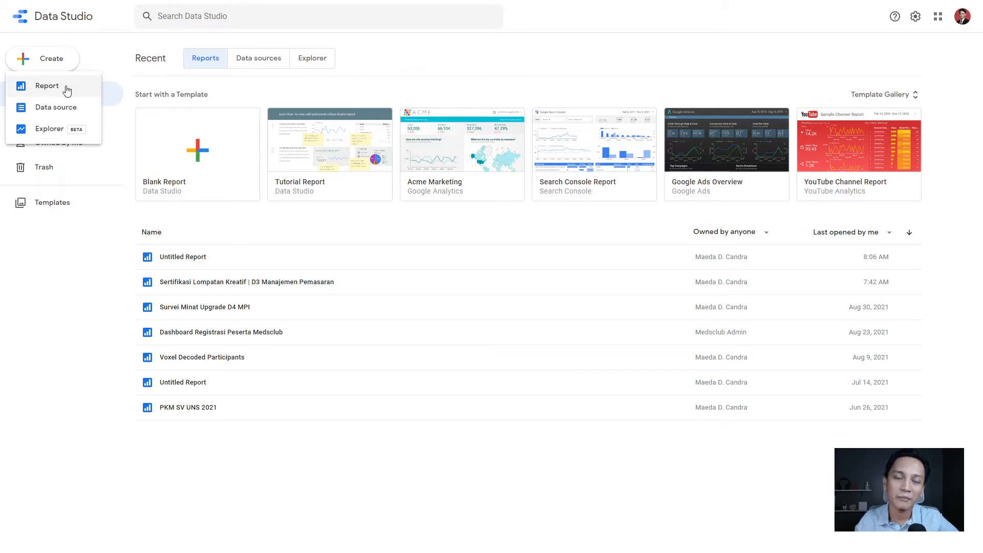
{"action": "left_click", "coordinate": [92, 251]}
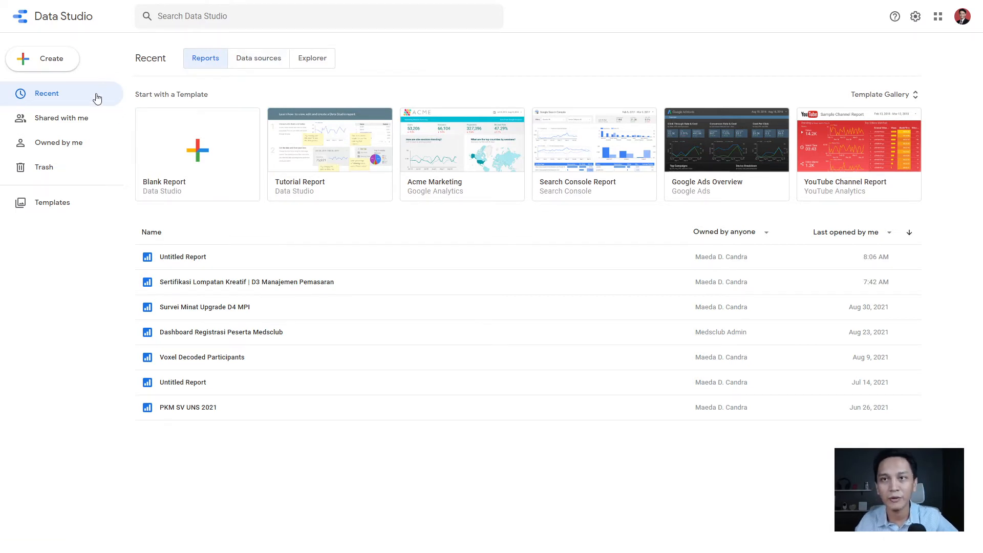
{"action": "left_click", "coordinate": [61, 123]}
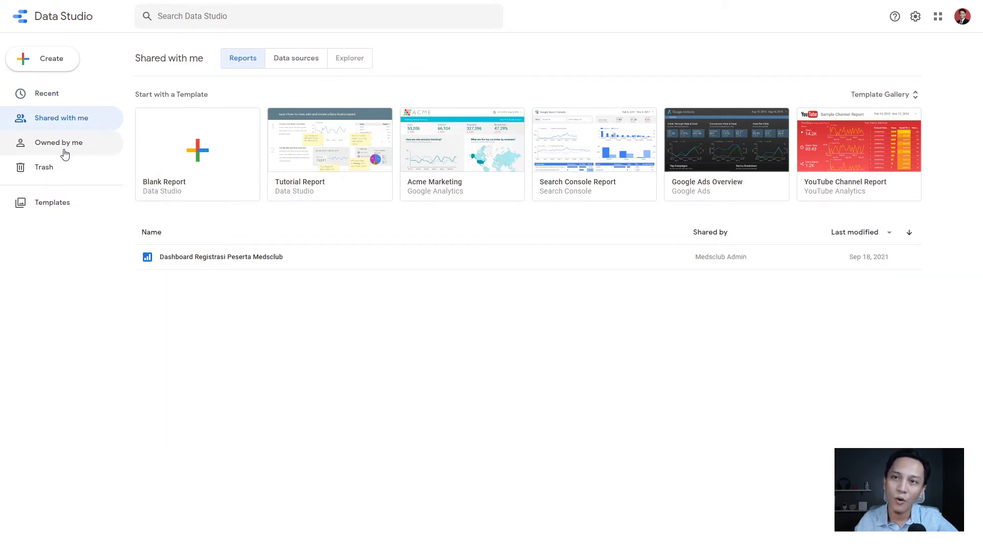
{"action": "left_click", "coordinate": [64, 151]}
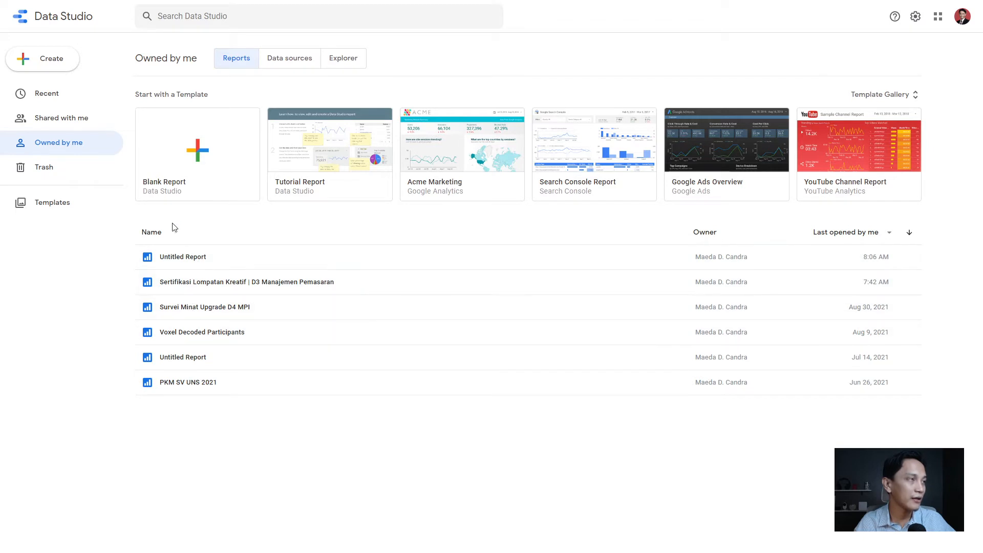
{"action": "left_click", "coordinate": [64, 99]}
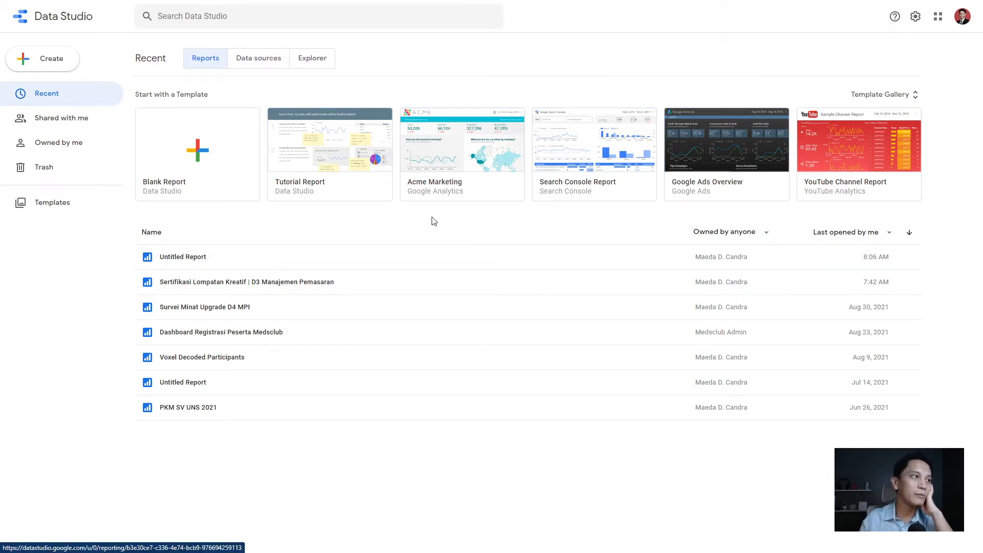
Start a new blank report.
{"action": "left_click", "coordinate": [210, 148]}
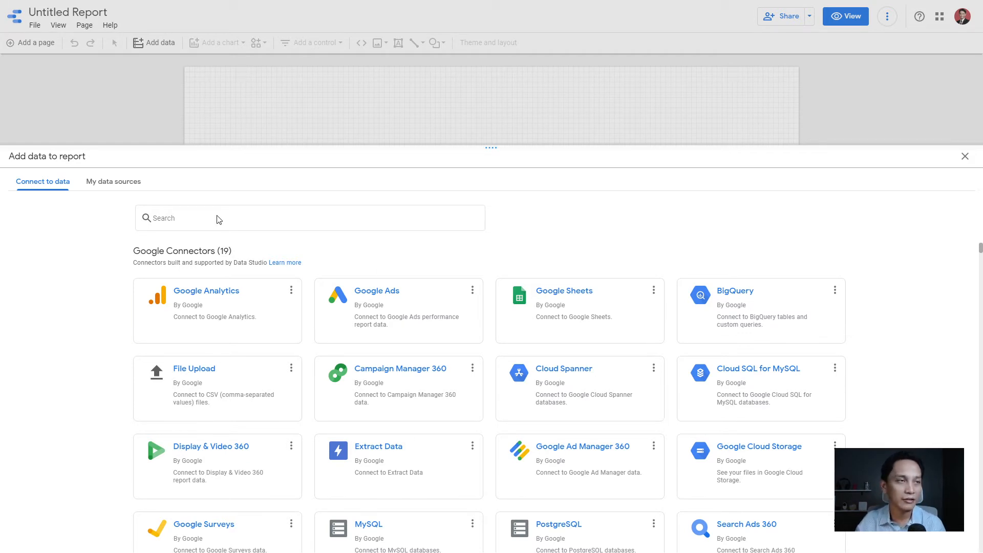
Examine the Google and partner connectors offered for adding data to the report.
{"action": "scroll", "coordinate": [726, 251], "scroll_direction": "down", "scroll_amount": 1}
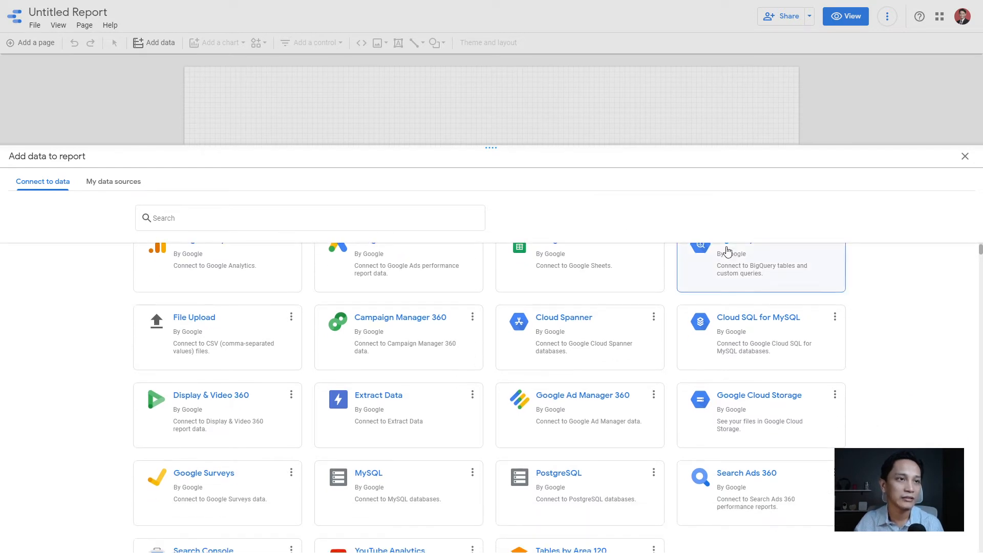
{"action": "scroll", "coordinate": [726, 251], "scroll_direction": "up", "scroll_amount": 1}
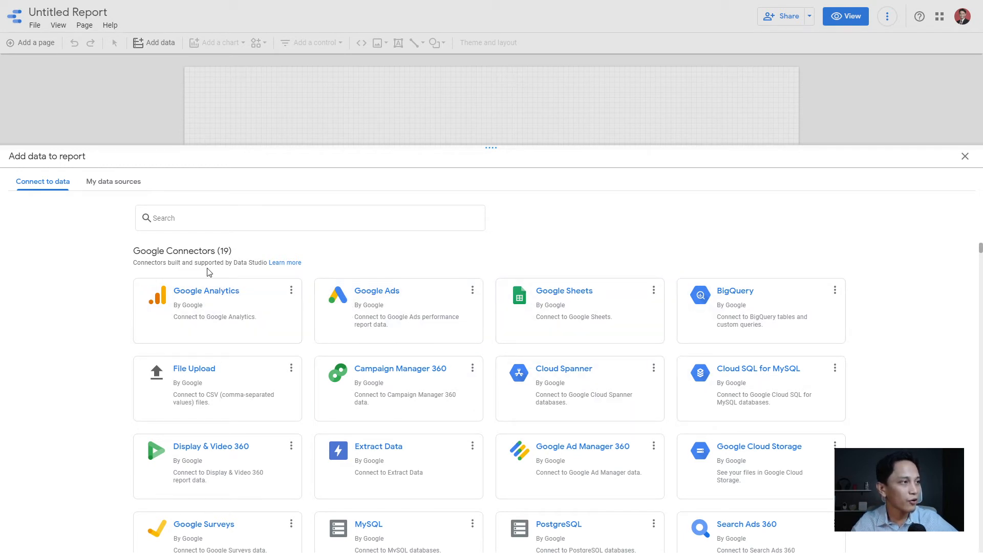
{"action": "scroll", "coordinate": [235, 259], "scroll_direction": "down", "scroll_amount": 7}
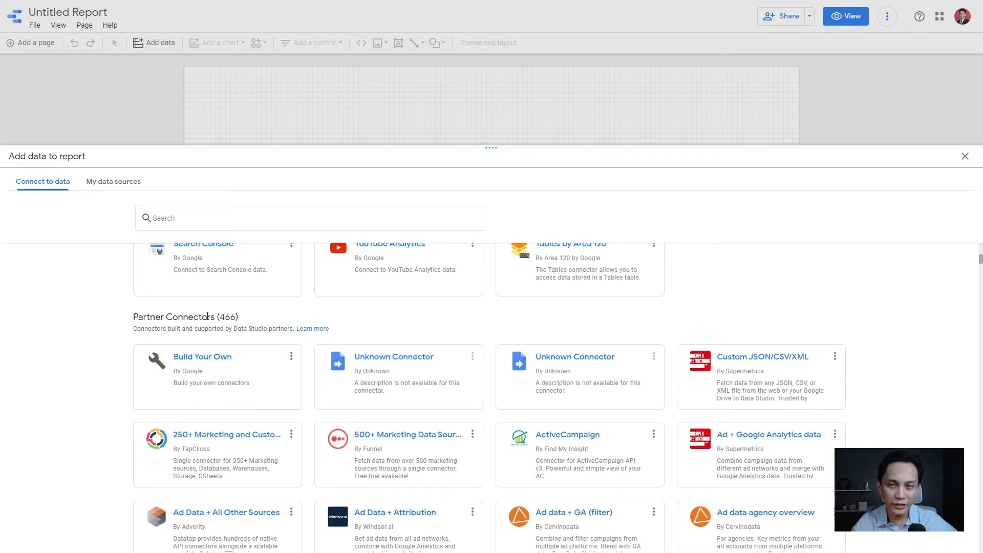
{"action": "scroll", "coordinate": [332, 339], "scroll_direction": "up", "scroll_amount": 7}
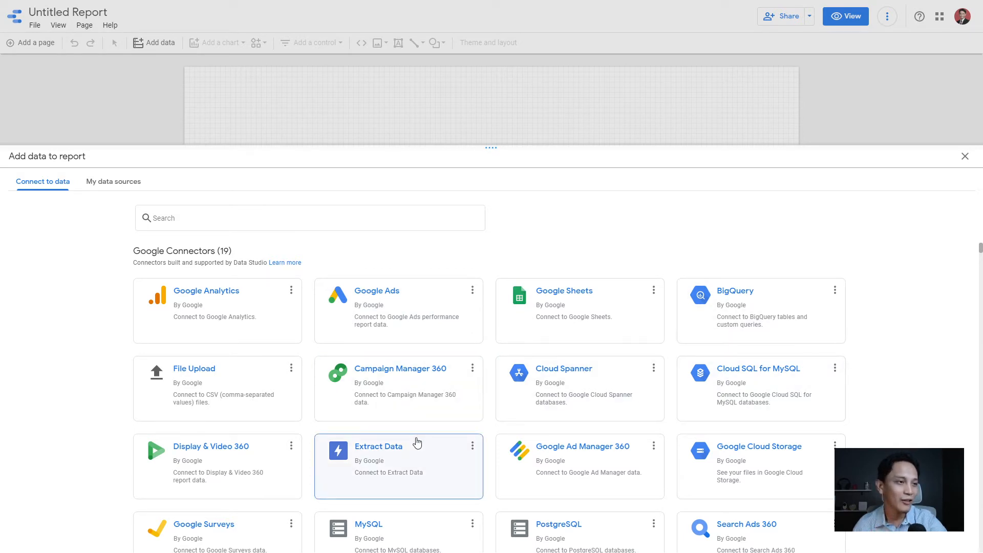
{"action": "scroll", "coordinate": [643, 533], "scroll_direction": "down", "scroll_amount": 1}
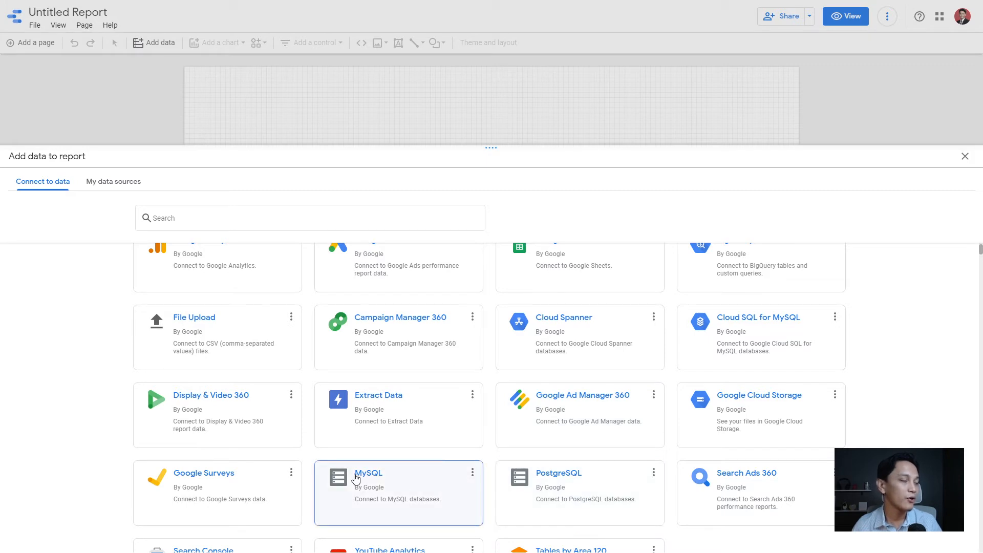
{"action": "scroll", "coordinate": [287, 448], "scroll_direction": "up", "scroll_amount": 1}
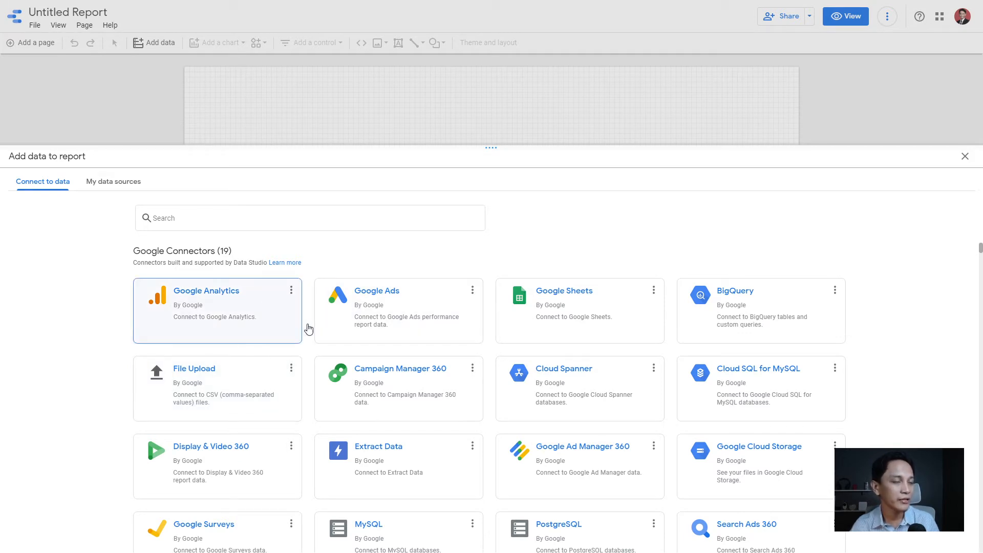
{"action": "scroll", "coordinate": [425, 404], "scroll_direction": "down", "scroll_amount": 3}
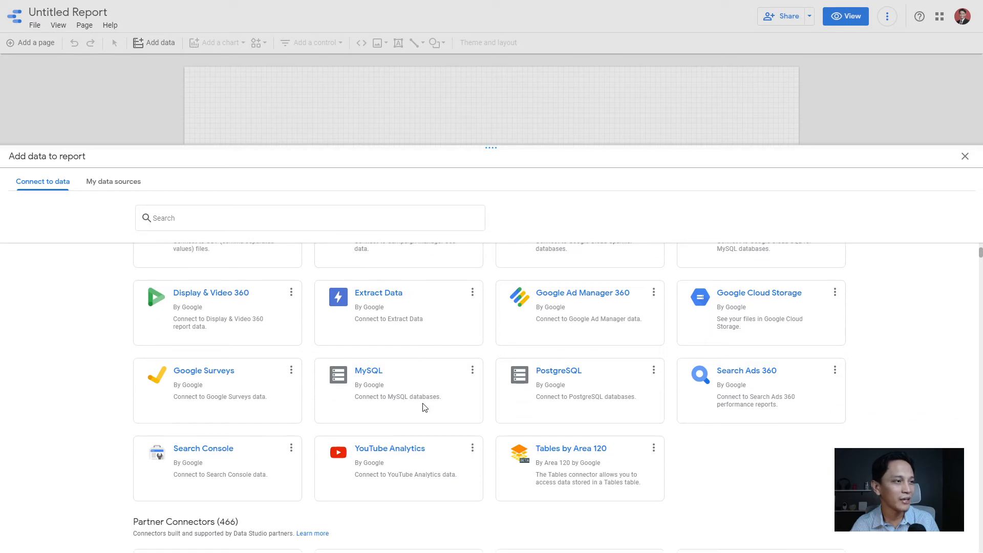
{"action": "scroll", "coordinate": [423, 407], "scroll_direction": "down", "scroll_amount": 1}
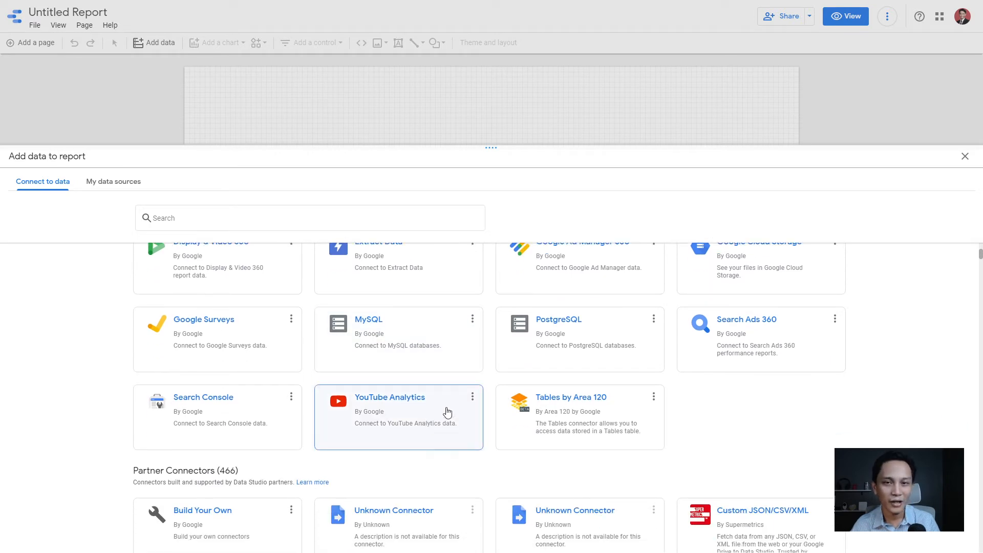
{"action": "scroll", "coordinate": [413, 425], "scroll_direction": "down", "scroll_amount": 4}
{"action": "scroll", "coordinate": [410, 424], "scroll_direction": "up", "scroll_amount": 1}
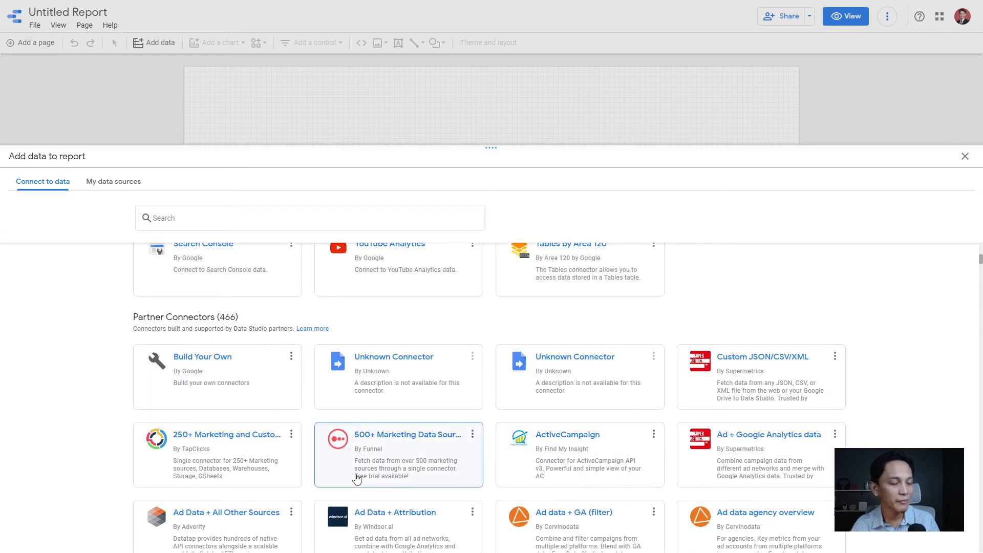
{"action": "scroll", "coordinate": [358, 478], "scroll_direction": "down", "scroll_amount": 2}
{"action": "scroll", "coordinate": [358, 478], "scroll_direction": "down", "scroll_amount": 5}
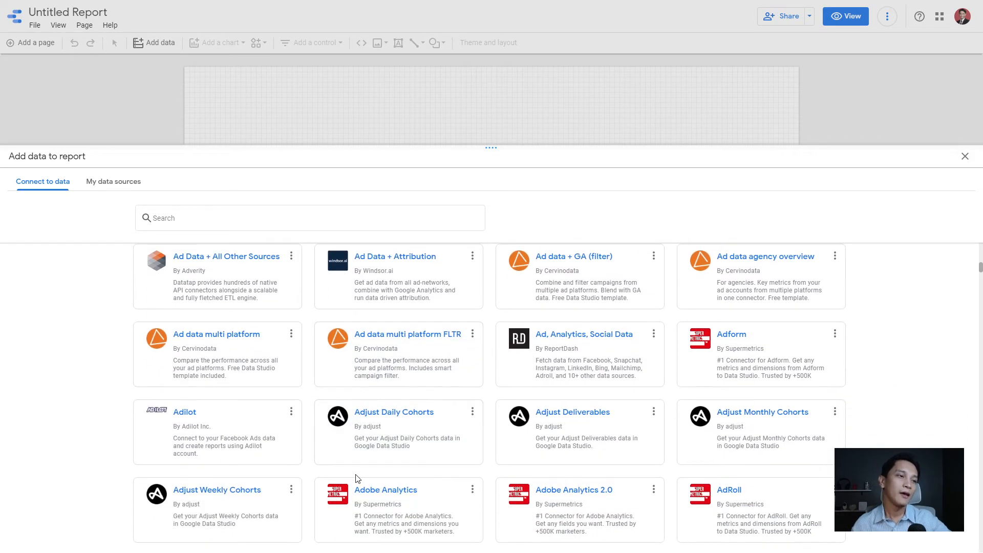
{"action": "scroll", "coordinate": [357, 478], "scroll_direction": "down", "scroll_amount": 5}
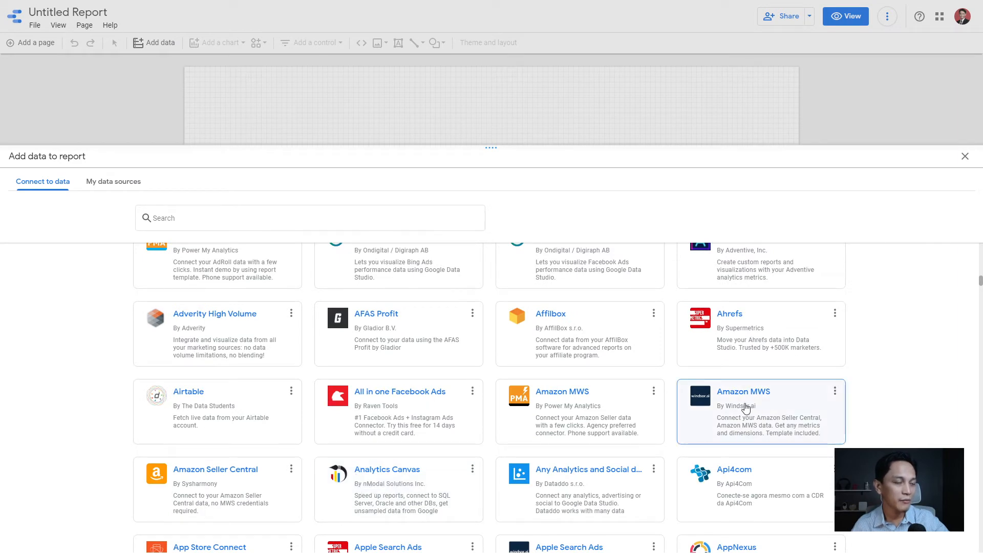
{"action": "scroll", "coordinate": [718, 426], "scroll_direction": "down", "scroll_amount": 2}
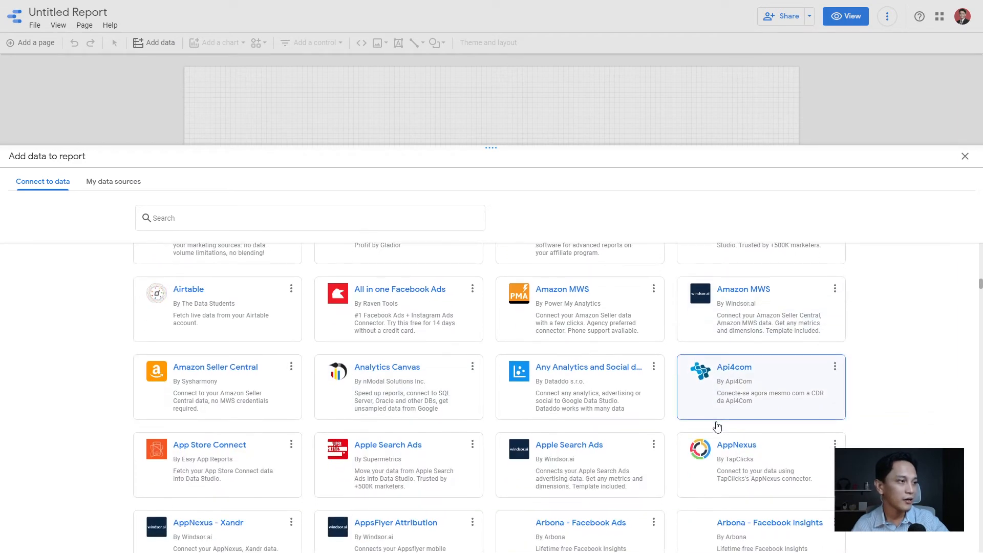
{"action": "scroll", "coordinate": [719, 426], "scroll_direction": "down", "scroll_amount": 7}
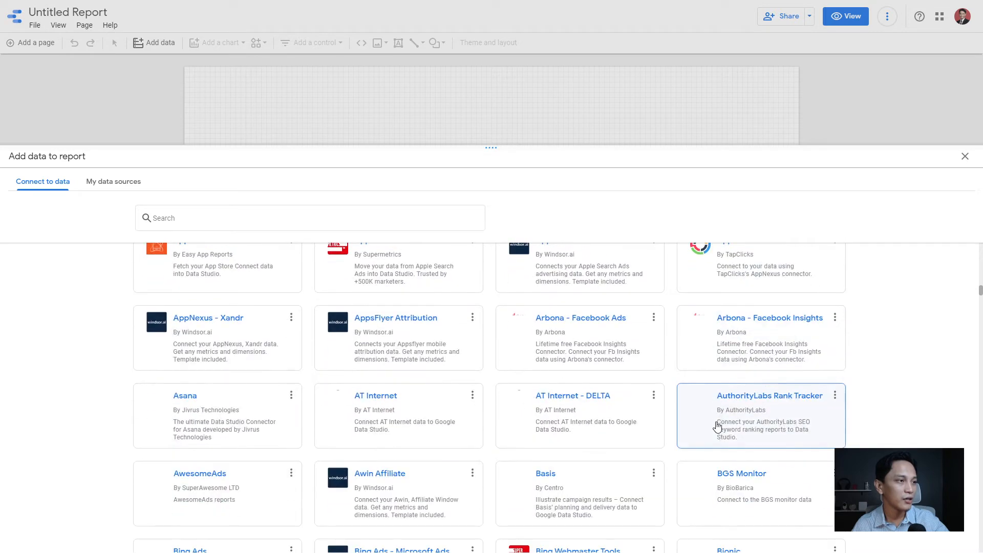
{"action": "scroll", "coordinate": [717, 426], "scroll_direction": "down", "scroll_amount": 1}
{"action": "scroll", "coordinate": [717, 426], "scroll_direction": "up", "scroll_amount": 2}
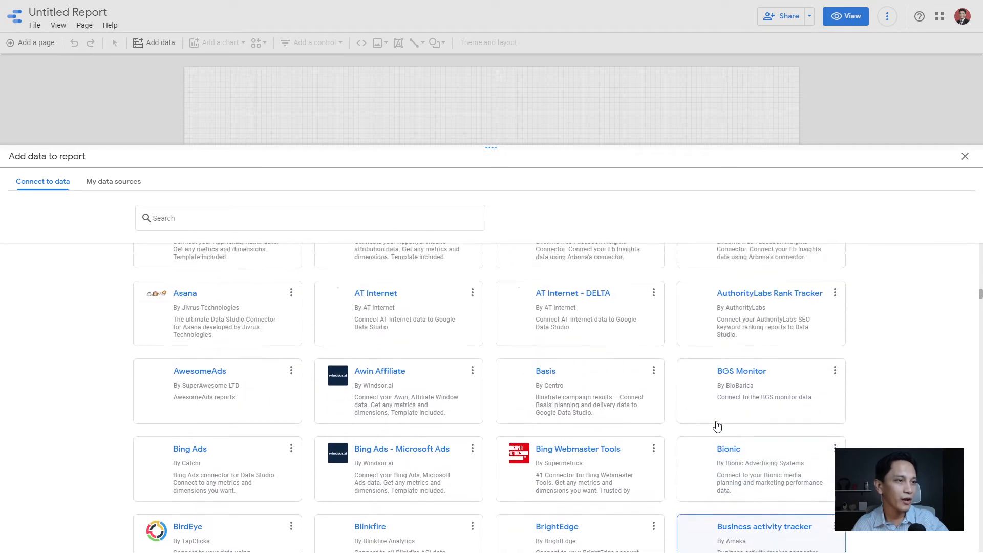
{"action": "scroll", "coordinate": [717, 427], "scroll_direction": "down", "scroll_amount": 2}
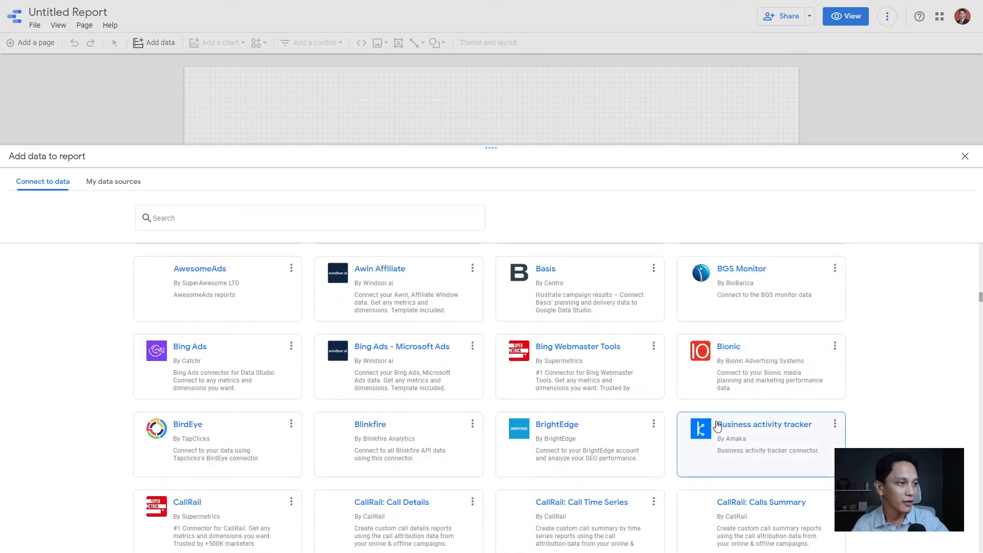
{"action": "scroll", "coordinate": [717, 426], "scroll_direction": "down", "scroll_amount": 4}
{"action": "scroll", "coordinate": [717, 426], "scroll_direction": "down", "scroll_amount": 8}
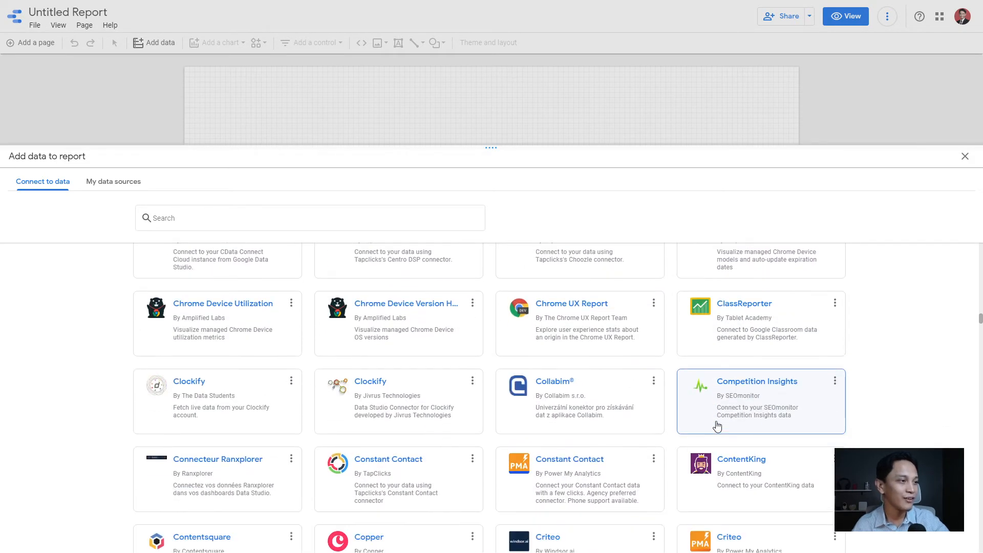
{"action": "scroll", "coordinate": [718, 427], "scroll_direction": "down", "scroll_amount": 5}
{"action": "scroll", "coordinate": [718, 425], "scroll_direction": "up", "scroll_amount": 20}
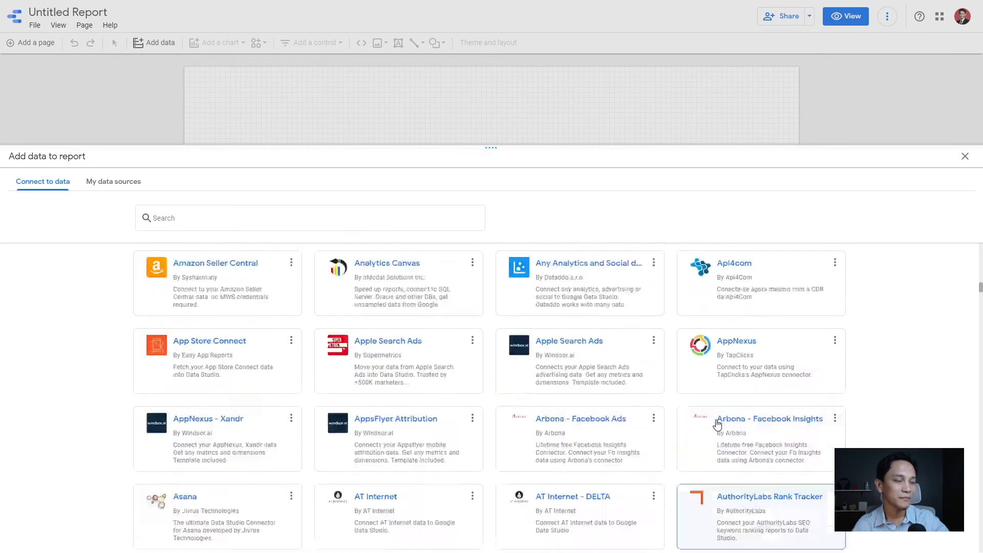
{"action": "scroll", "coordinate": [718, 425], "scroll_direction": "up", "scroll_amount": 10}
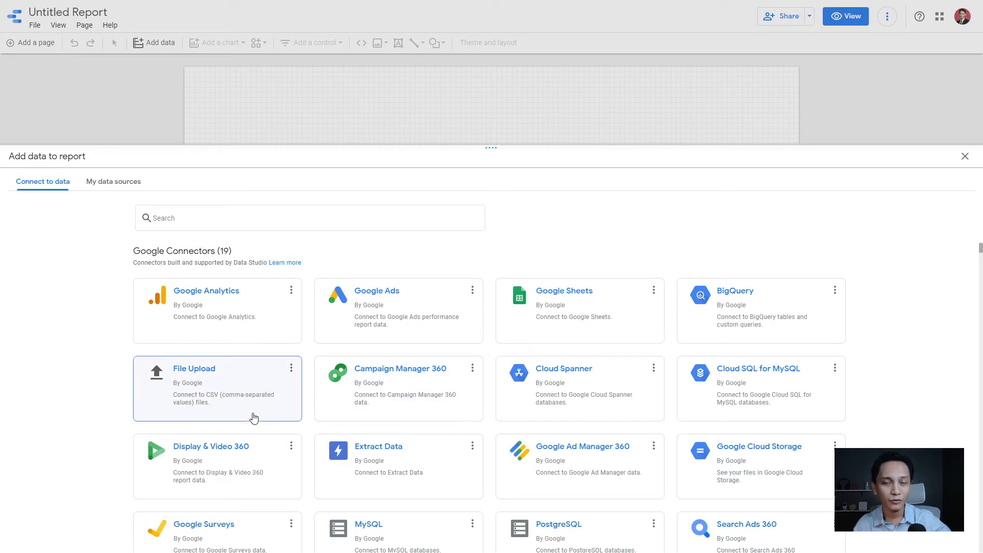
Choose the File Upload connector as data source and authorize its connection to Google Cloud Storage.
{"action": "left_click", "coordinate": [213, 401]}
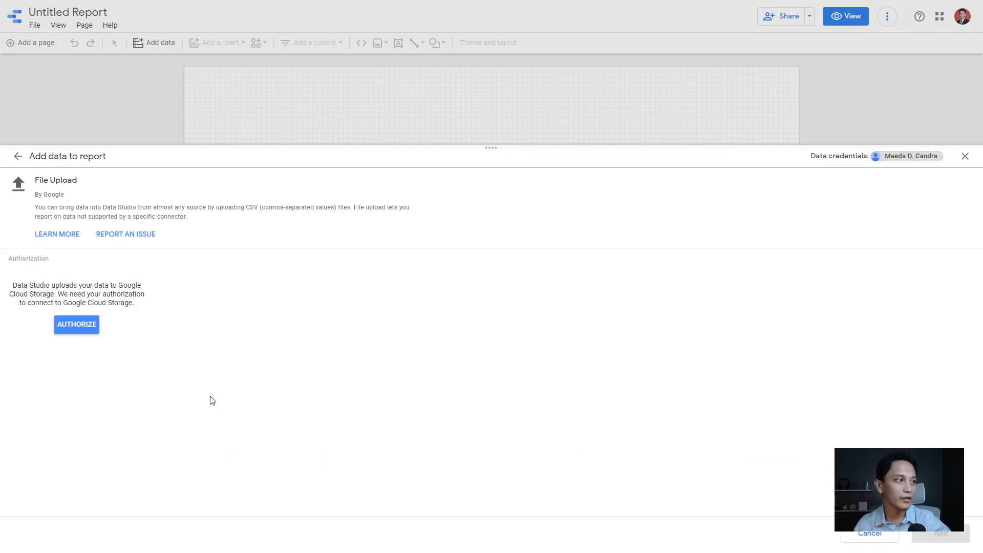
{"action": "left_click", "coordinate": [77, 332]}
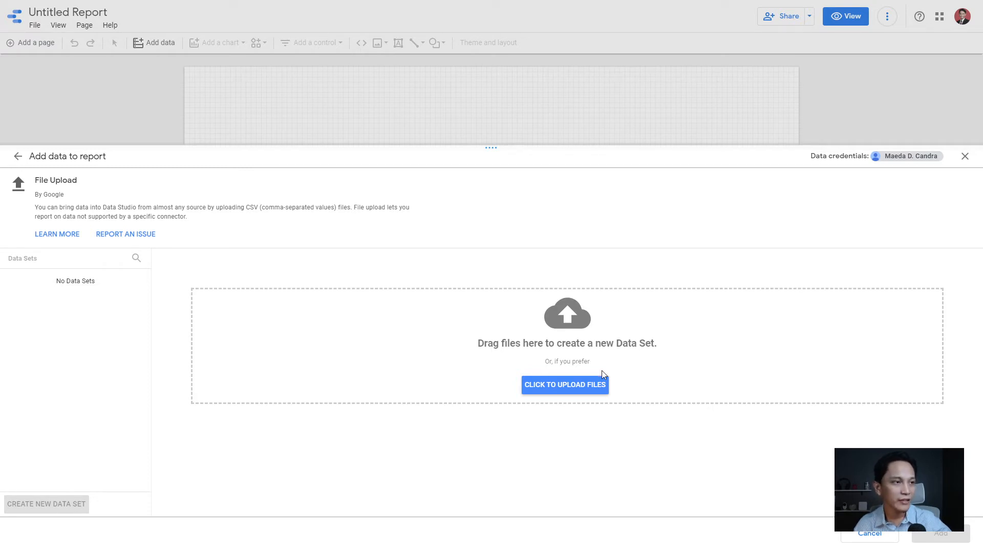
Try to upload the recently used Country Vaccination file as a new data set.
{"action": "left_click", "coordinate": [571, 392]}
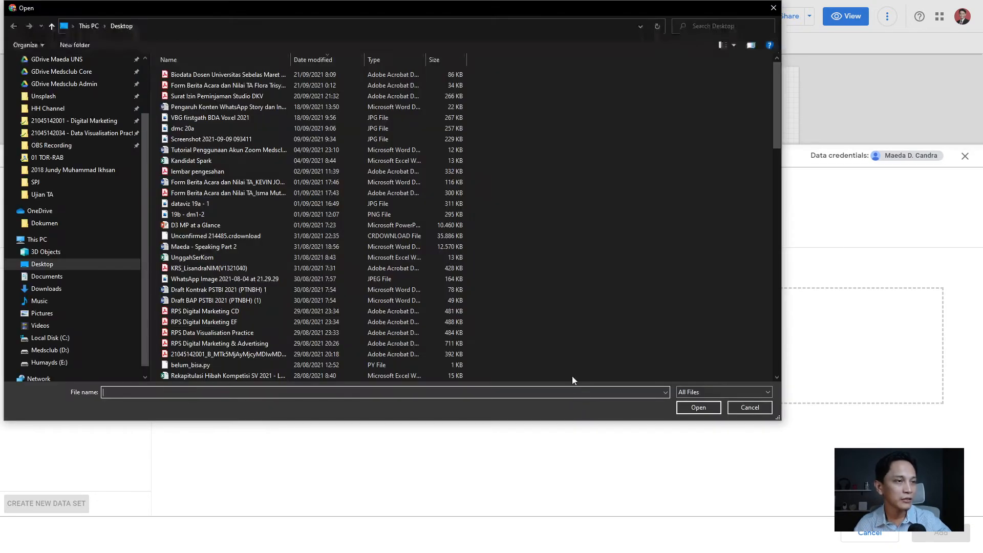
{"action": "scroll", "coordinate": [80, 117], "scroll_direction": "up", "scroll_amount": 2}
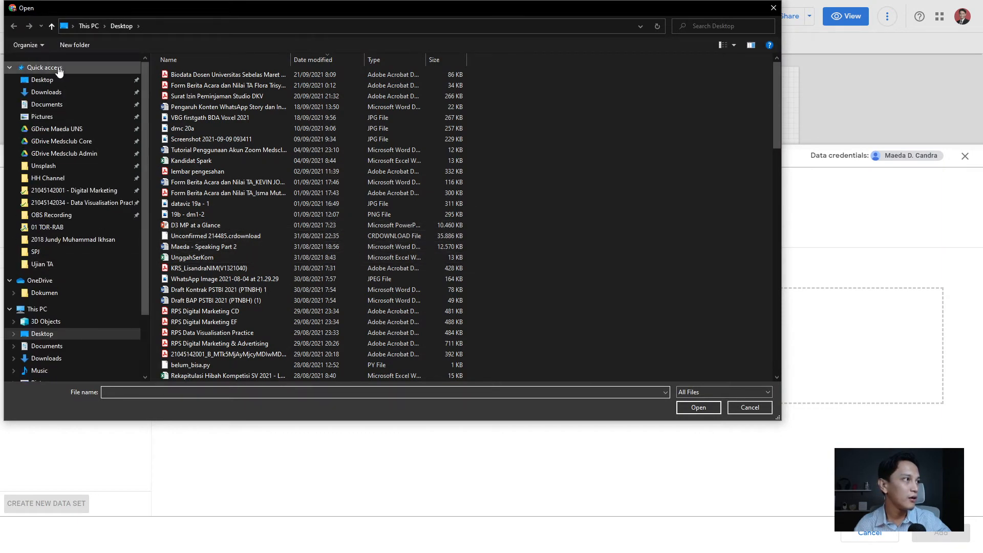
{"action": "left_click", "coordinate": [62, 85]}
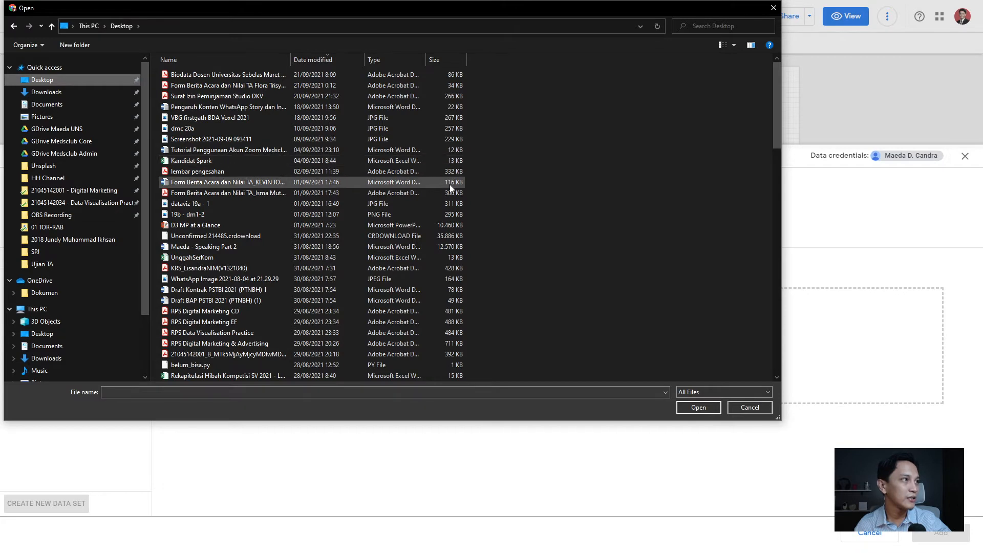
{"action": "left_click", "coordinate": [313, 62]}
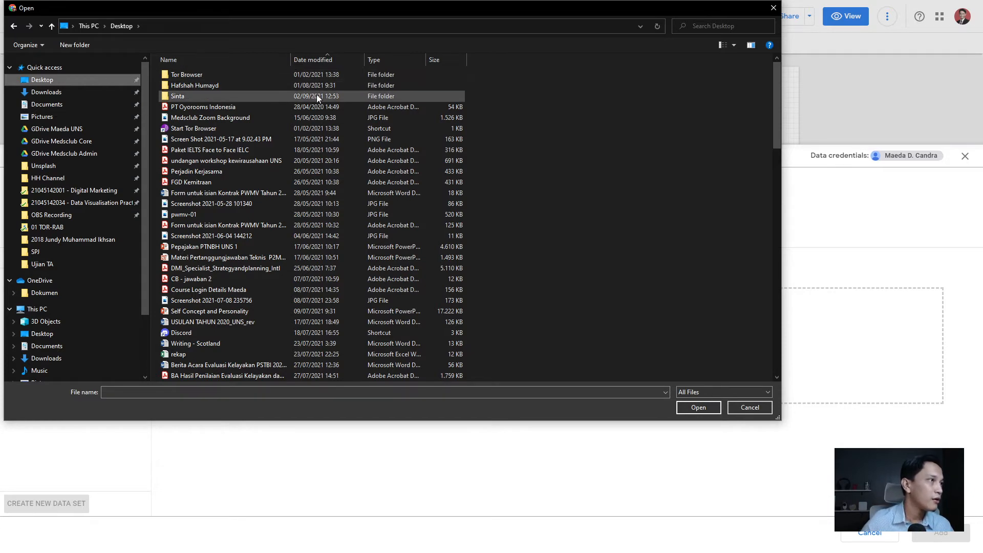
{"action": "left_click", "coordinate": [317, 60]}
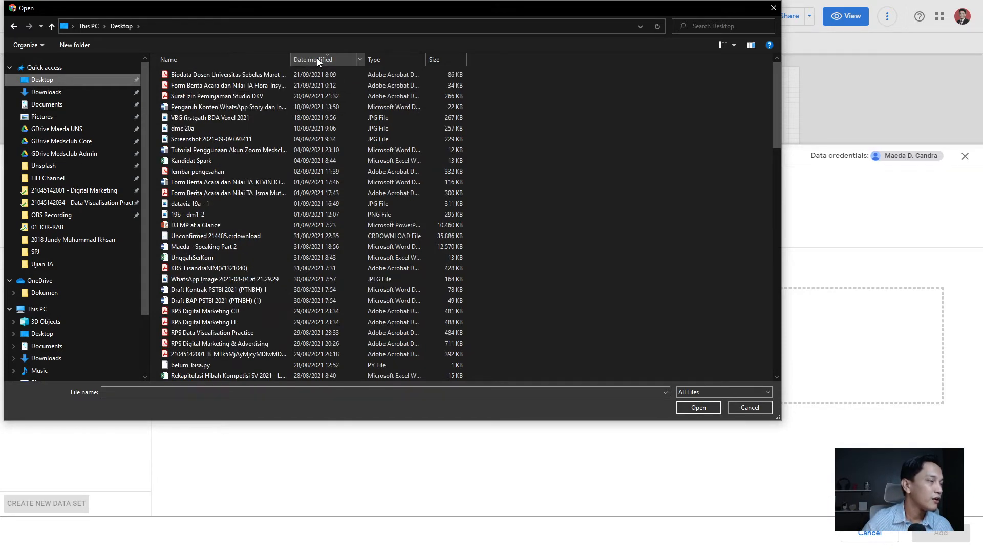
{"action": "left_click", "coordinate": [44, 67]}
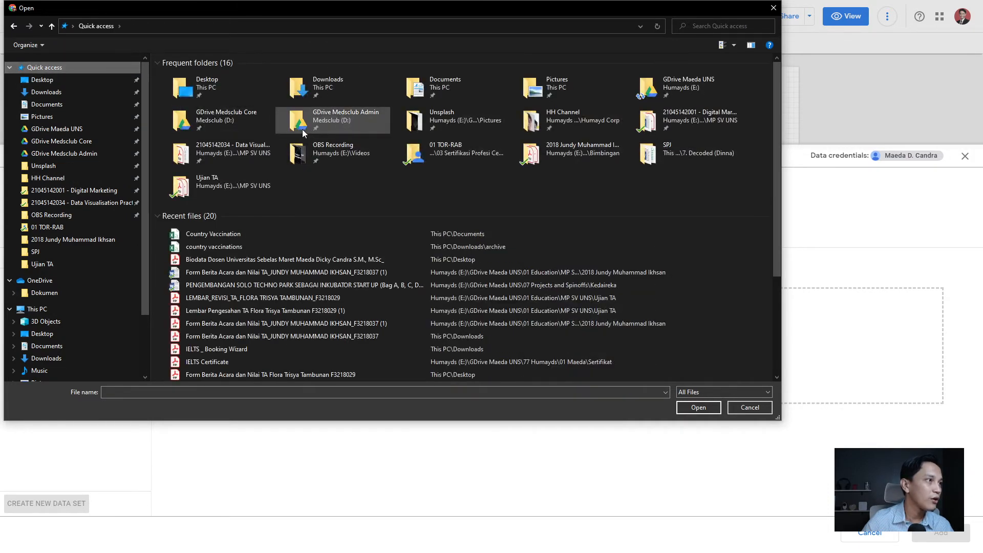
{"action": "left_click", "coordinate": [300, 235]}
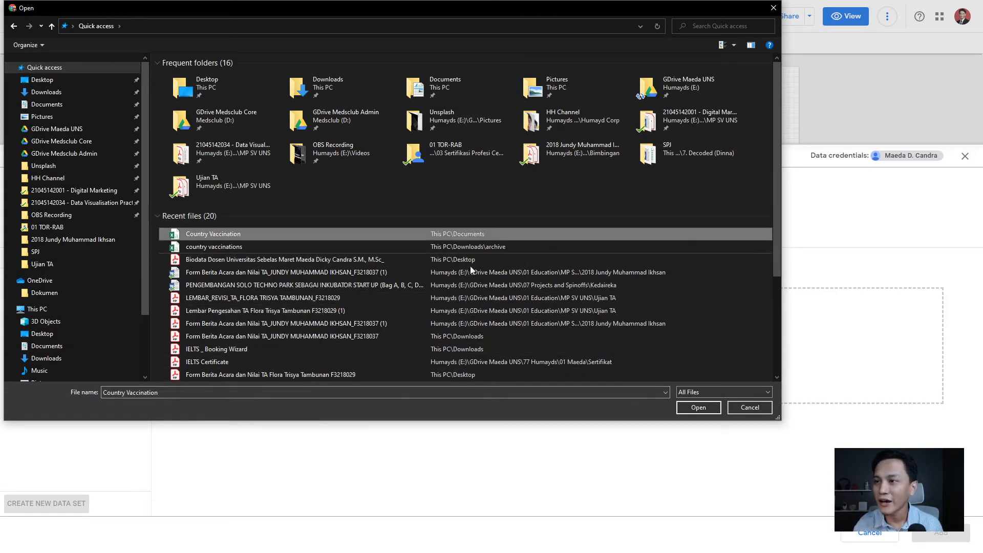
{"action": "left_click", "coordinate": [704, 410]}
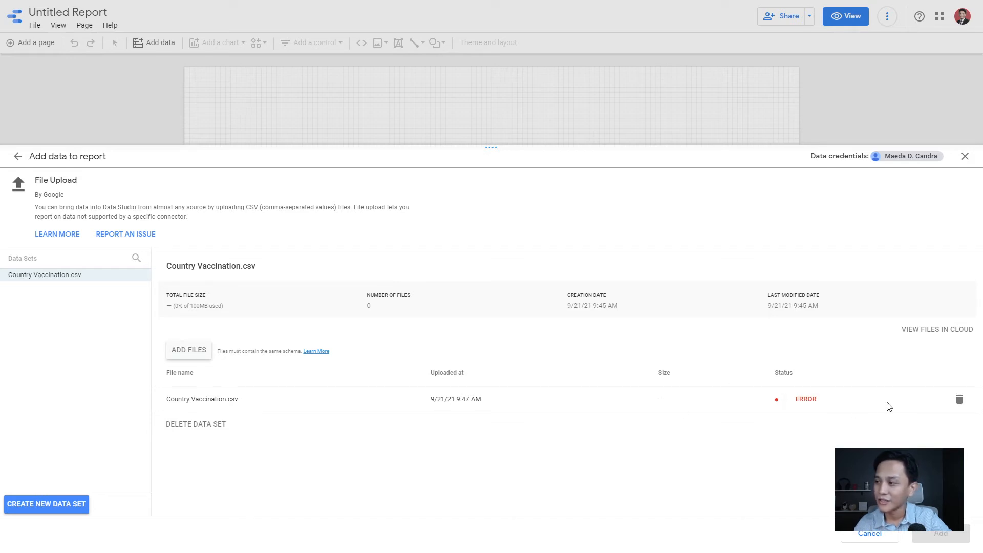
Read through the upload error details for Country Vaccination.csv and dismiss them.
{"action": "left_click", "coordinate": [805, 400]}
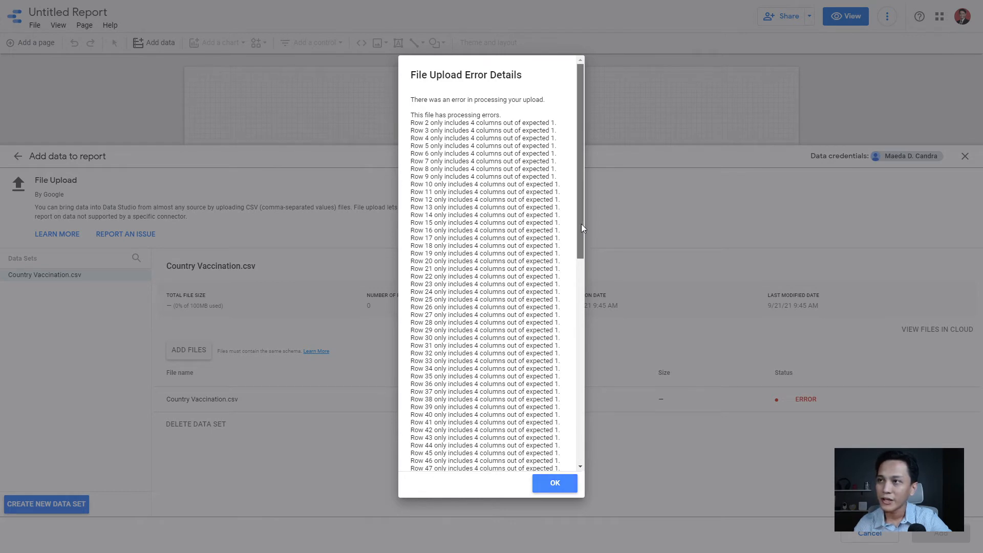
{"action": "left_click_drag", "start_coordinate": [582, 223], "coordinate": [577, 445]}
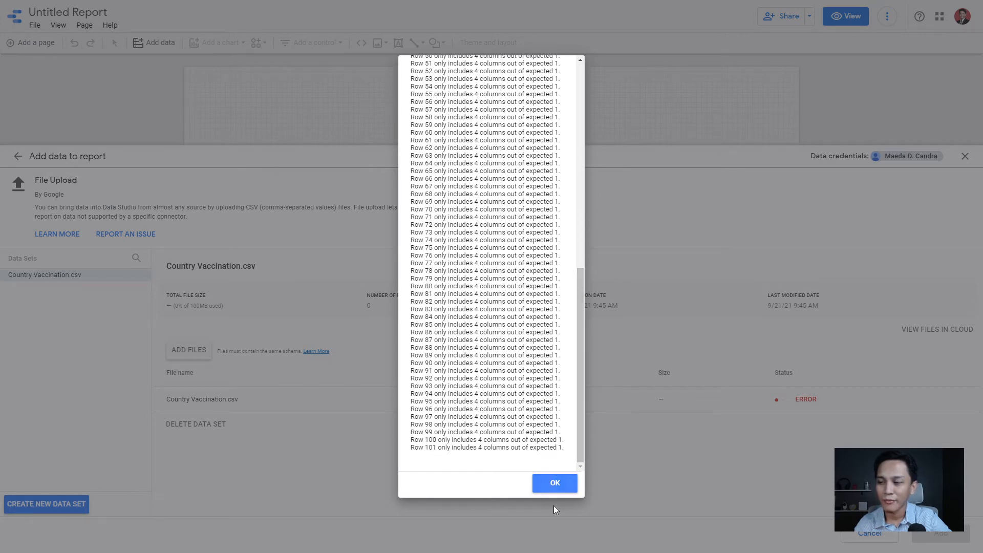
{"action": "left_click", "coordinate": [554, 492]}
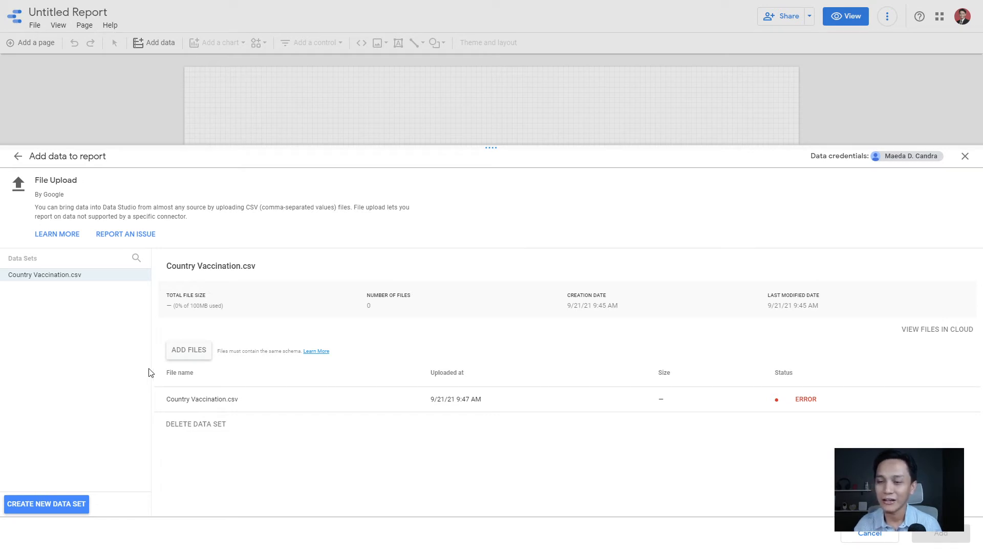
Try to add the file Exercise 3.1 Data.xlsx to the Country Vaccination.csv data set.
{"action": "left_click", "coordinate": [192, 354]}
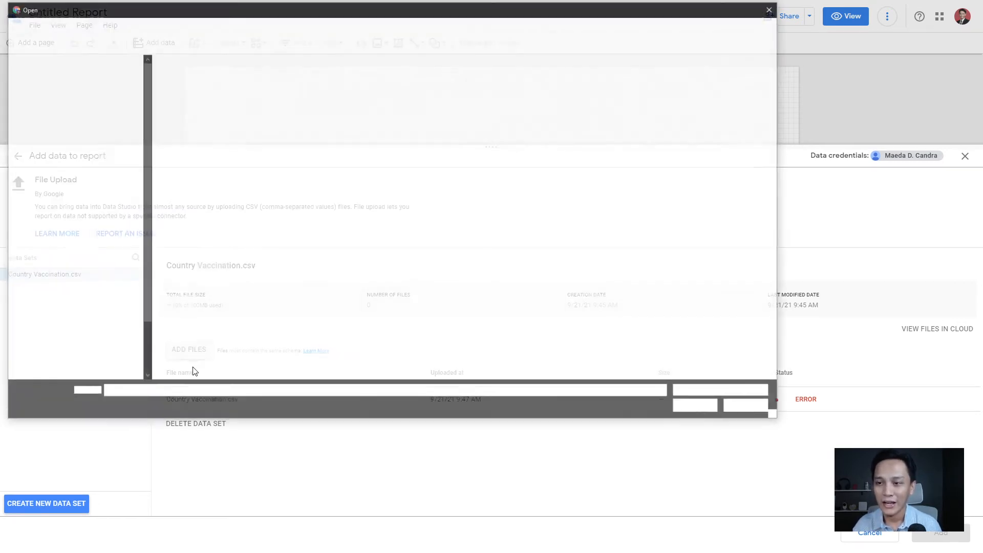
{"action": "left_click", "coordinate": [97, 126]}
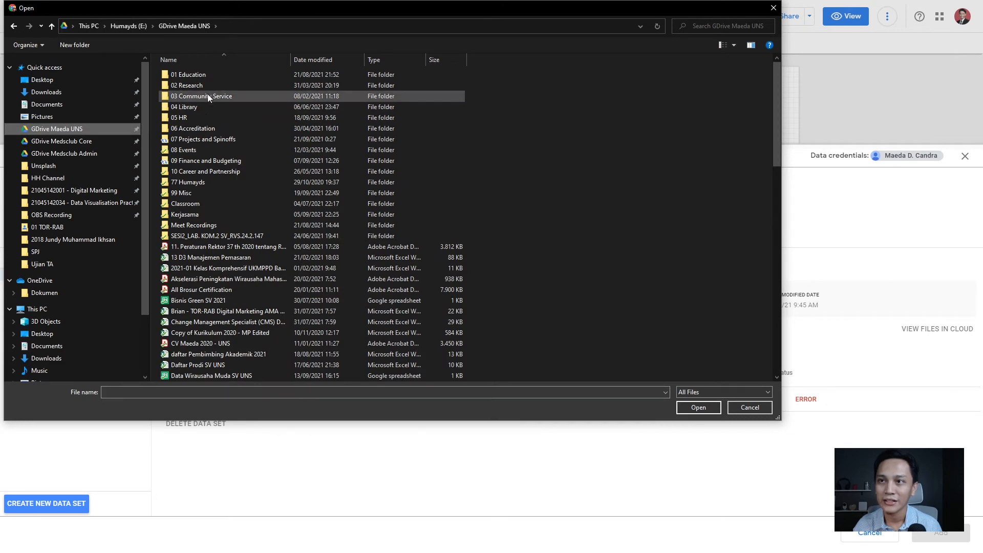
{"action": "left_click_drag", "start_coordinate": [227, 9], "coordinate": [0, 103]}
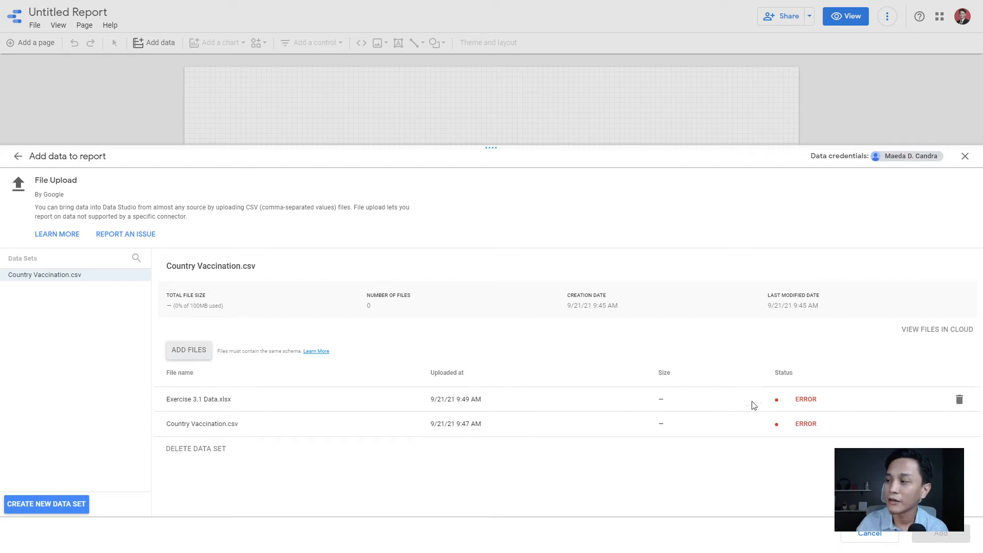
Read the upload error details for Exercise 3.1 Data.xlsx, including the invalid characters and encoding notes, and dismiss them.
{"action": "left_click", "coordinate": [795, 399]}
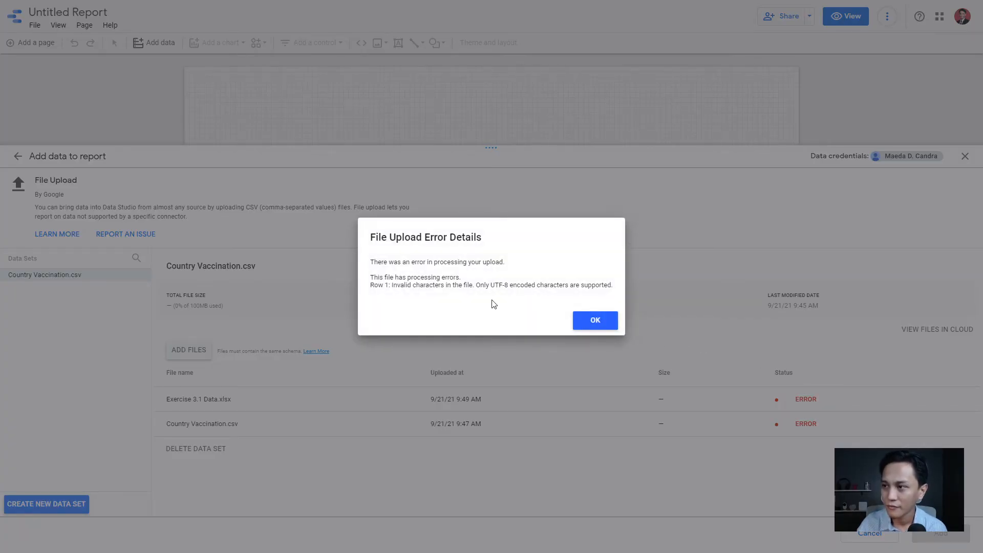
{"action": "left_click_drag", "start_coordinate": [490, 283], "coordinate": [621, 292]}
{"action": "left_click", "coordinate": [409, 288]}
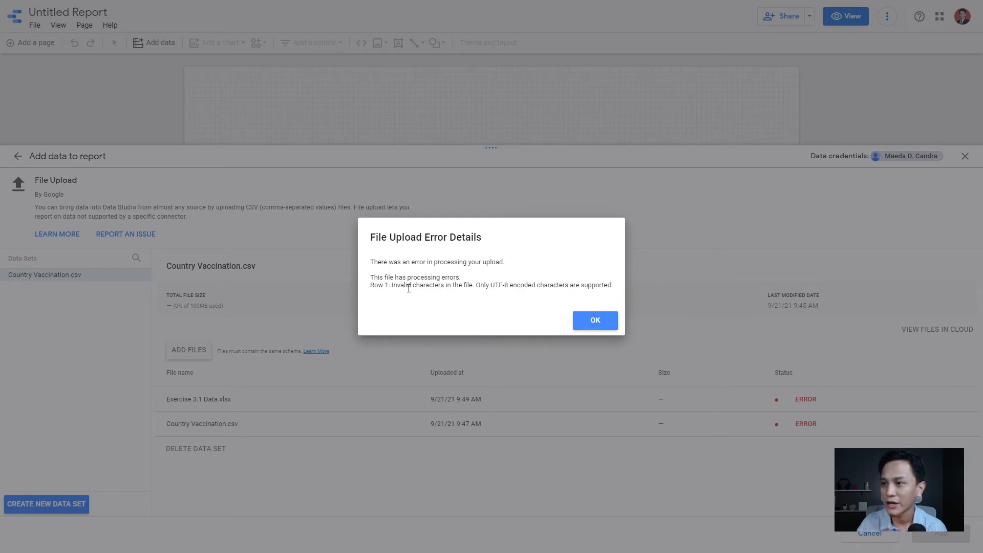
{"action": "left_click_drag", "start_coordinate": [391, 287], "coordinate": [474, 290]}
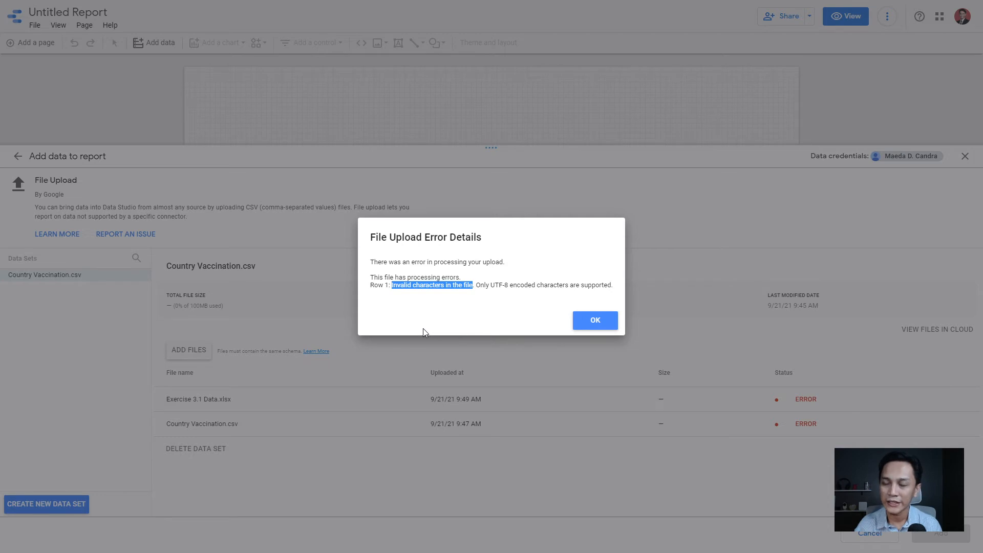
{"action": "left_click_drag", "start_coordinate": [491, 283], "coordinate": [509, 287]}
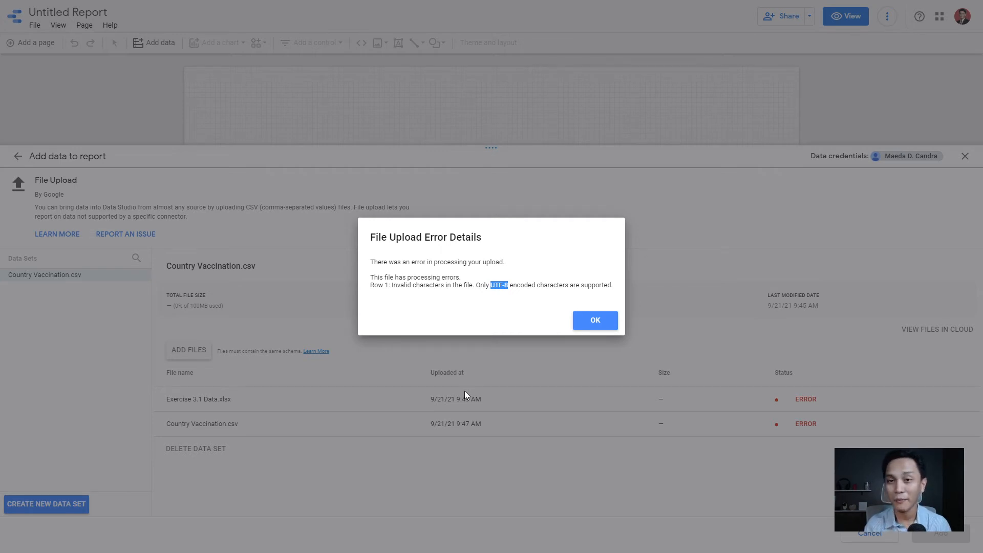
{"action": "left_click", "coordinate": [594, 321]}
Leave the file upload and add the Form Responses 1 worksheet of the Mahasiswa spreadsheet bearing the account owner's first name through the Google Sheets connector.
{"action": "left_click", "coordinate": [966, 157]}
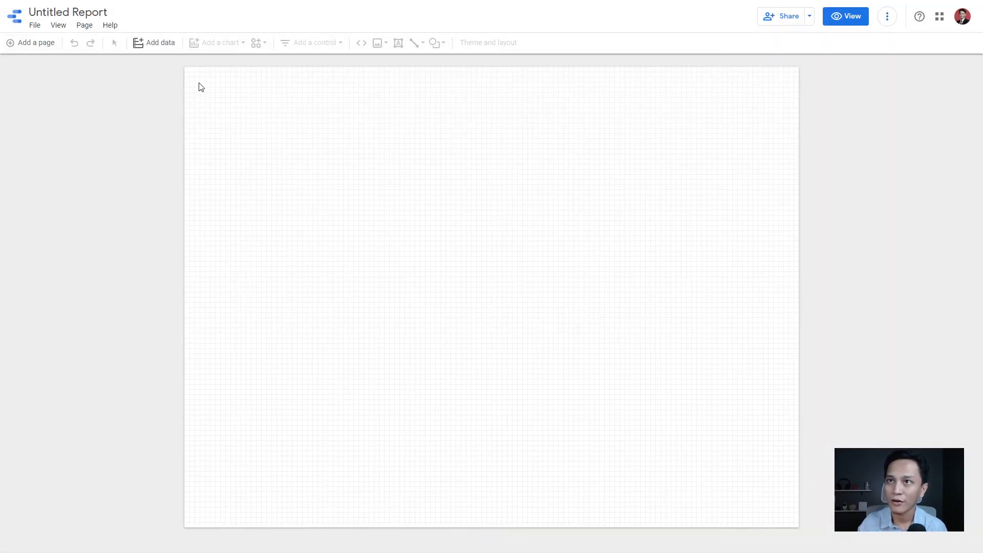
{"action": "left_click", "coordinate": [151, 49]}
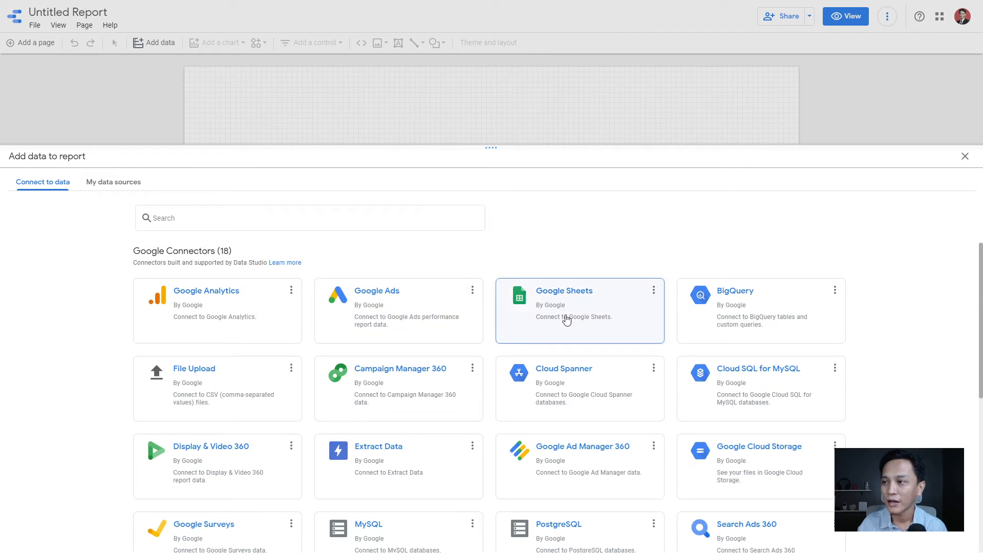
{"action": "left_click", "coordinate": [566, 318]}
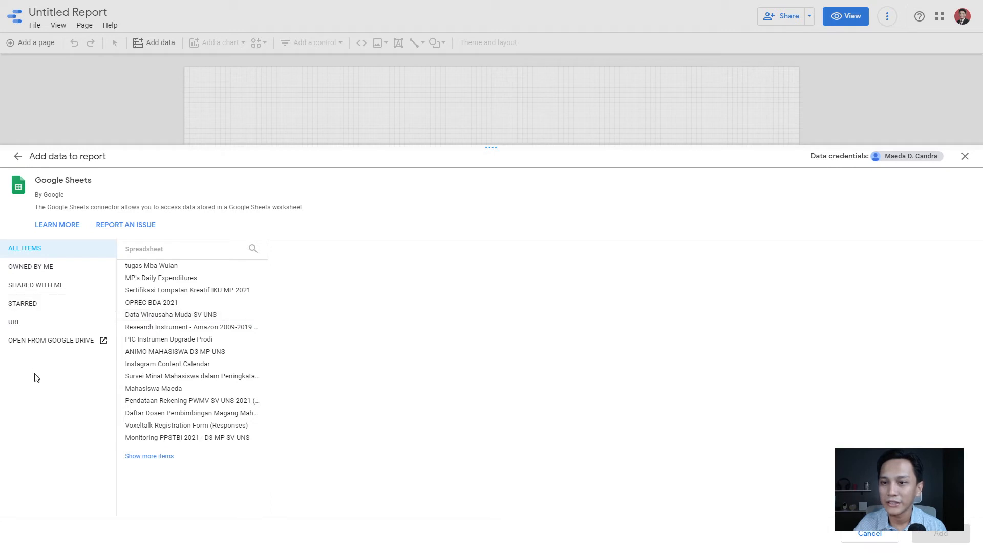
{"action": "left_click", "coordinate": [147, 308]}
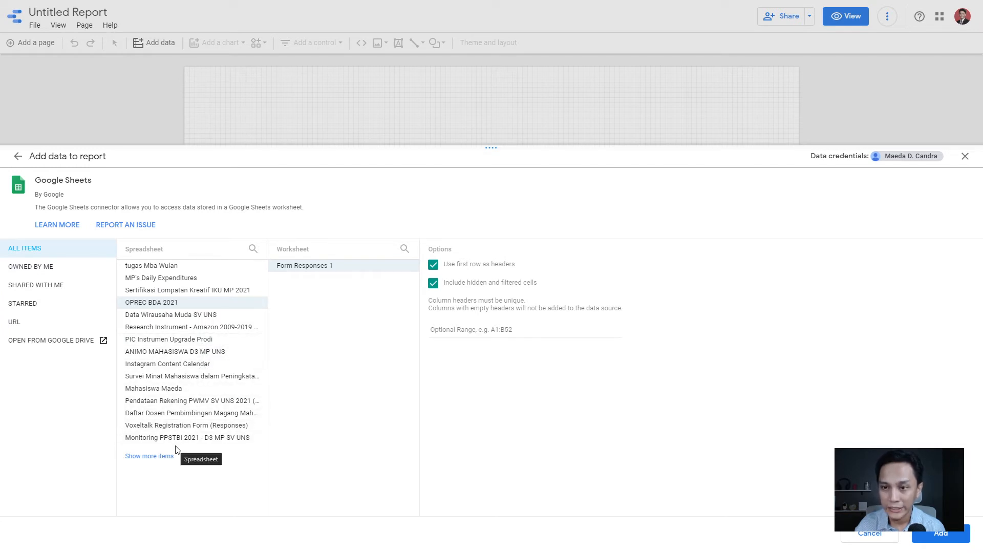
{"action": "left_click", "coordinate": [175, 390]}
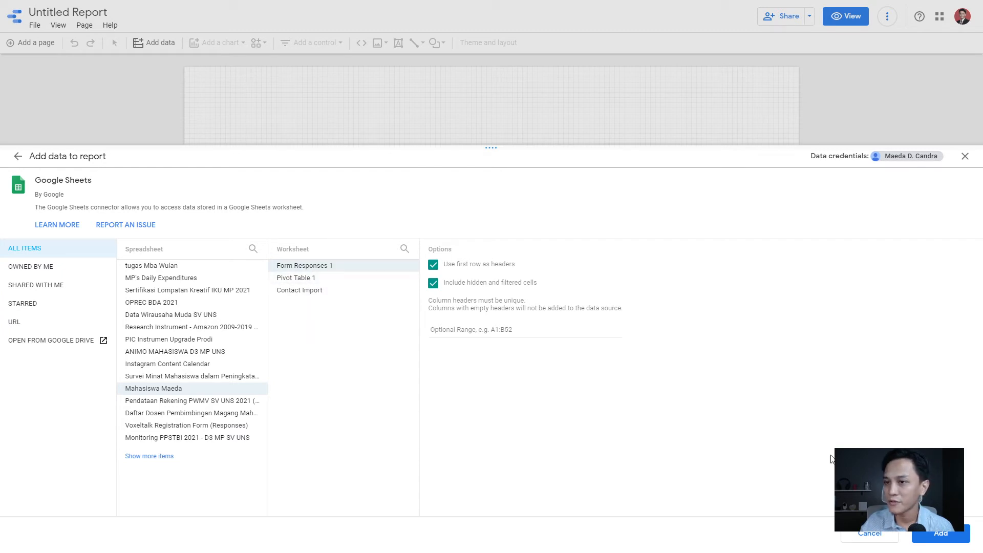
{"action": "left_click", "coordinate": [933, 542]}
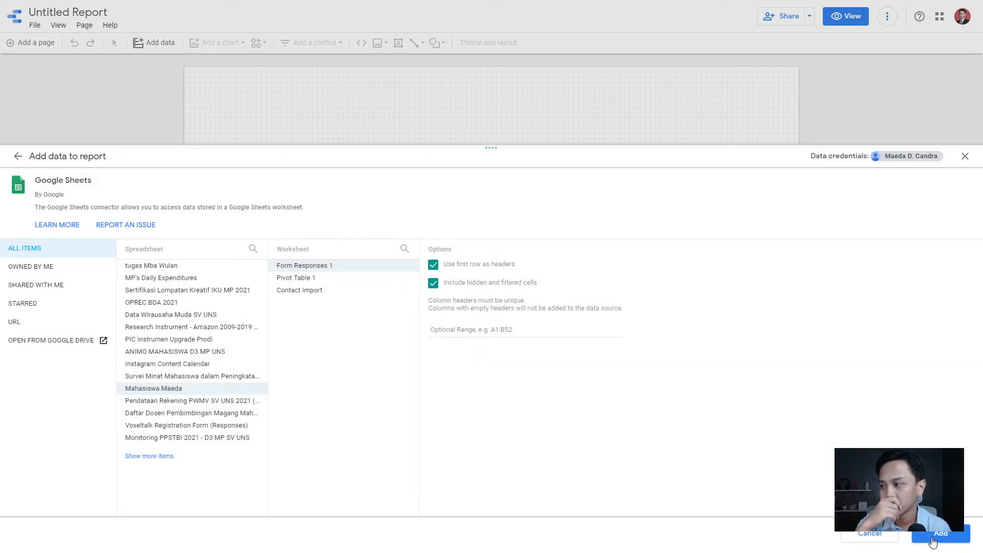
{"action": "left_click", "coordinate": [933, 542]}
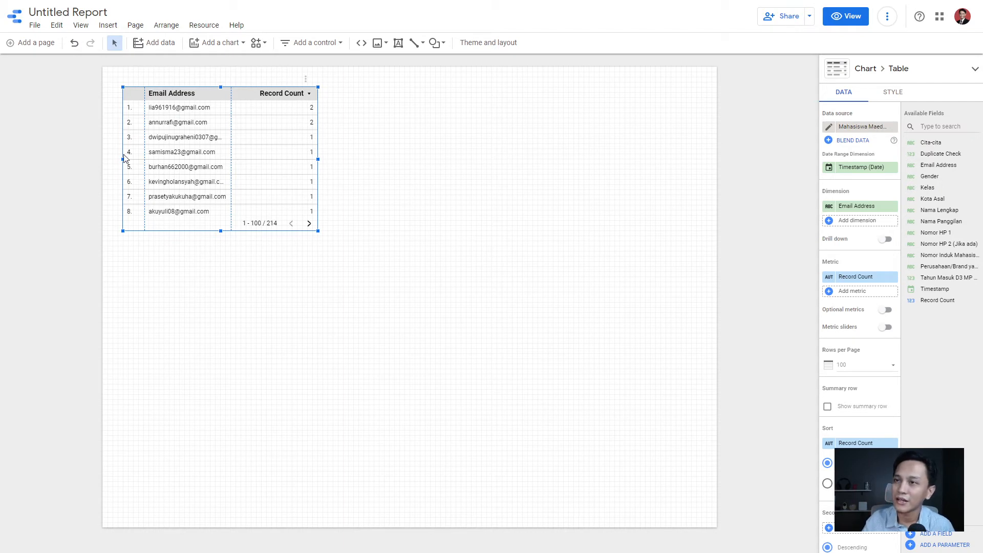
{"action": "left_click", "coordinate": [760, 189]}
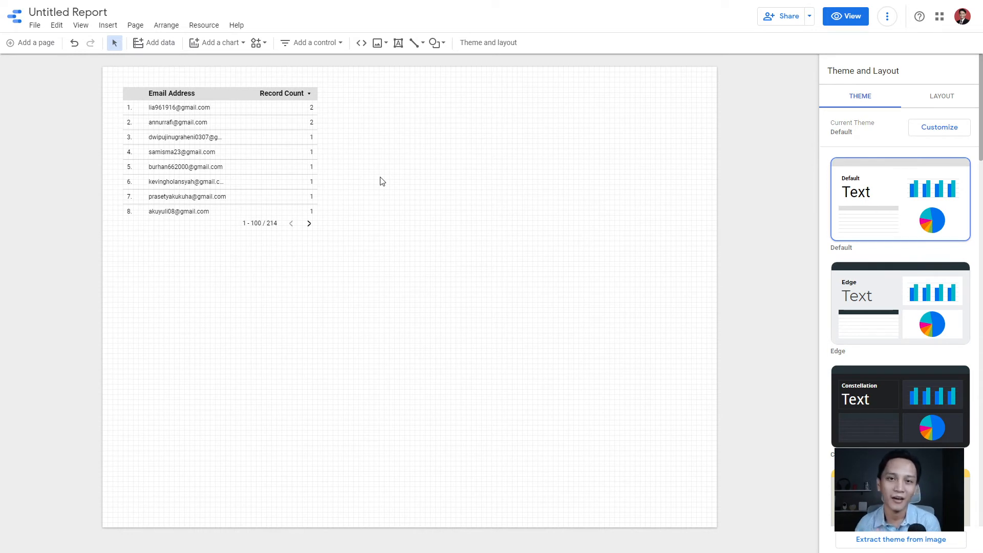
Rename the untitled report to the connected spreadsheet's title followed by "| Report".
{"action": "left_click", "coordinate": [67, 11]}
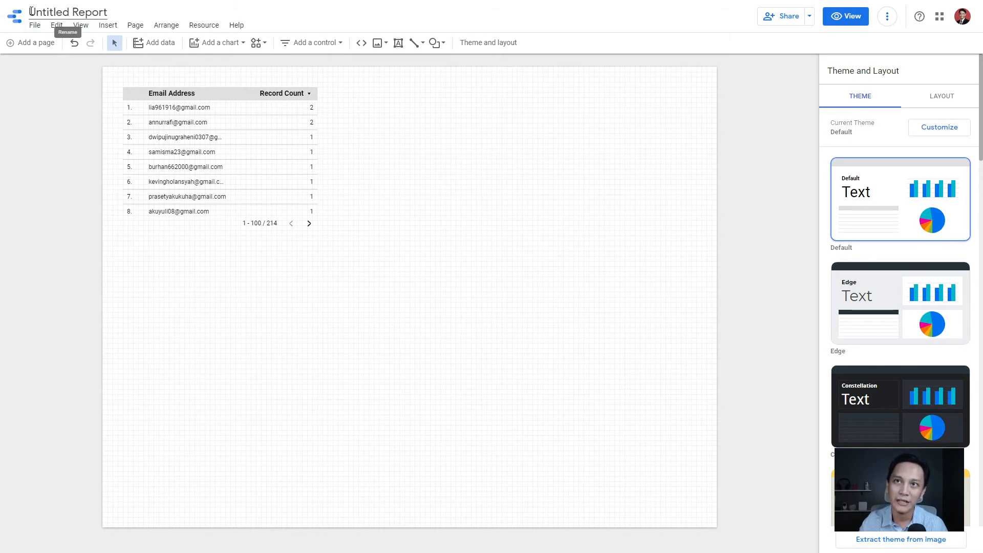
{"action": "left_click_drag", "start_coordinate": [31, 10], "coordinate": [187, 33]}
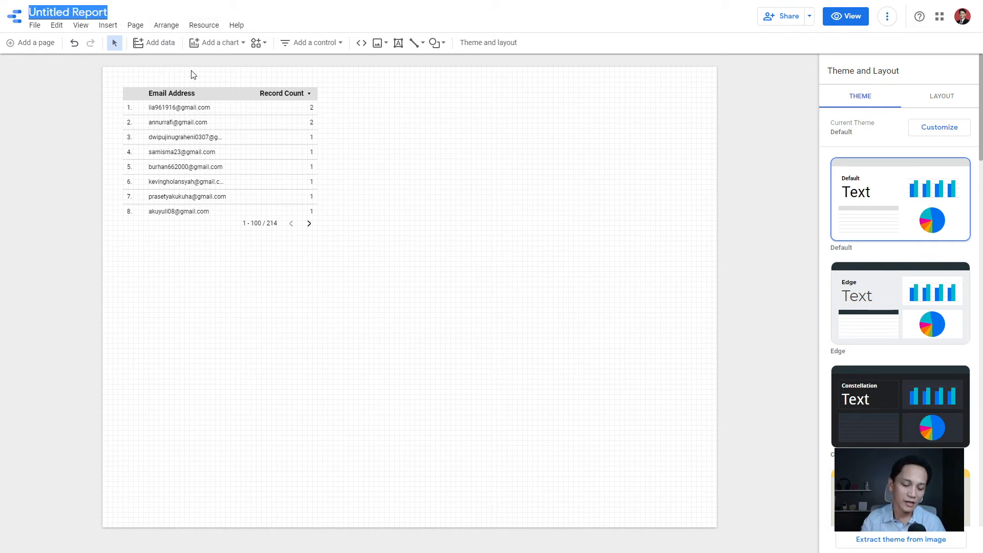
{"action": "type", "text": "Mahas"}
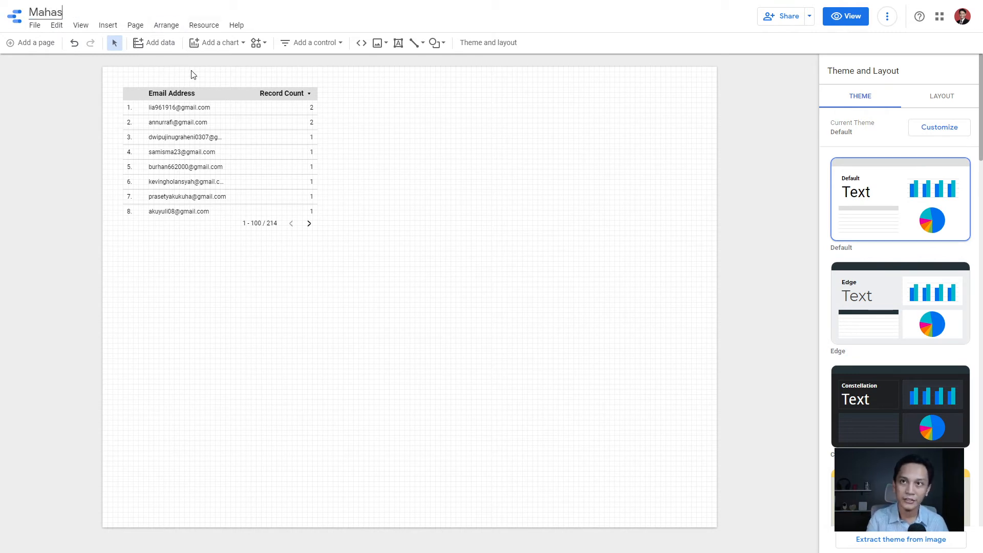
{"action": "type", "text": "iswa MAndal"}
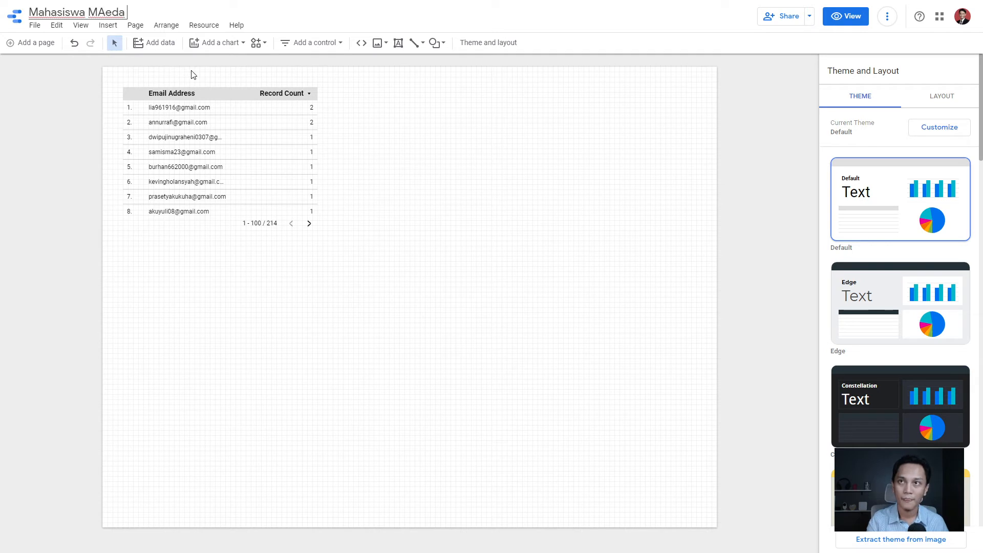
{"action": "key", "text": "BackSpace"}
{"action": "key", "text": "BackSpace"}
{"action": "key", "text": "BackSpace"}
{"action": "key", "text": "BackSpace"}
{"action": "key", "text": "BackSpace"}
{"action": "type", "text": "a"}
{"action": "type", "text": "ed"}
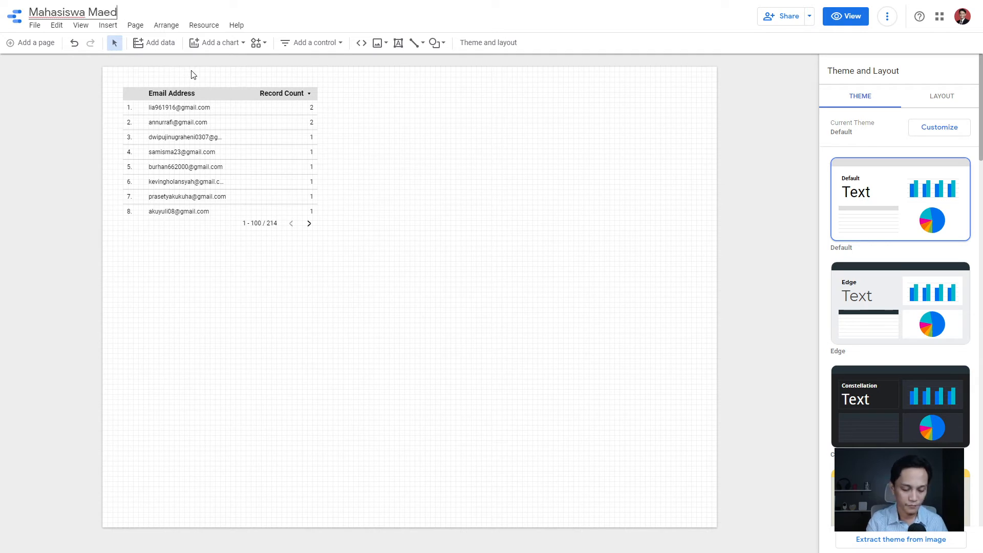
{"action": "type", "text": "a | Report"}
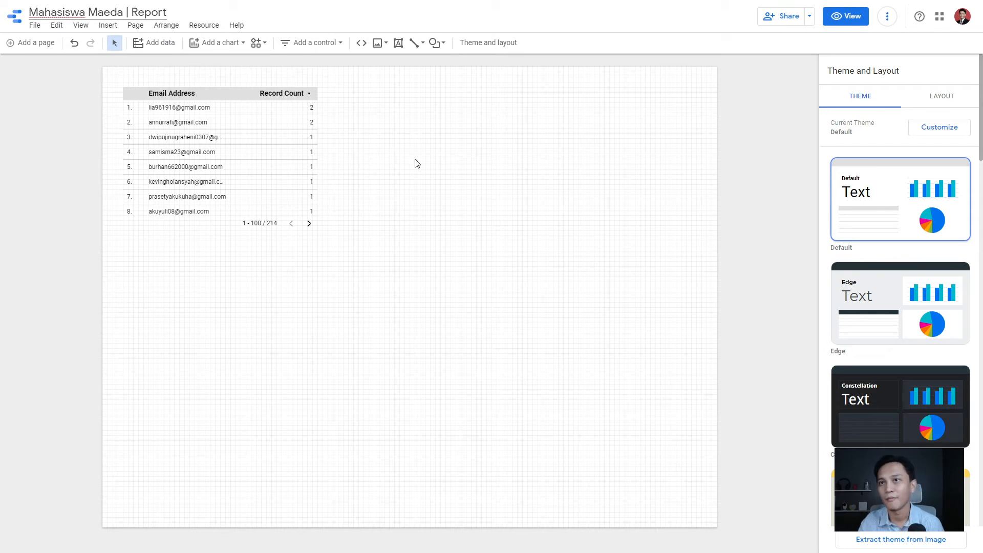
{"action": "left_click", "coordinate": [77, 168]}
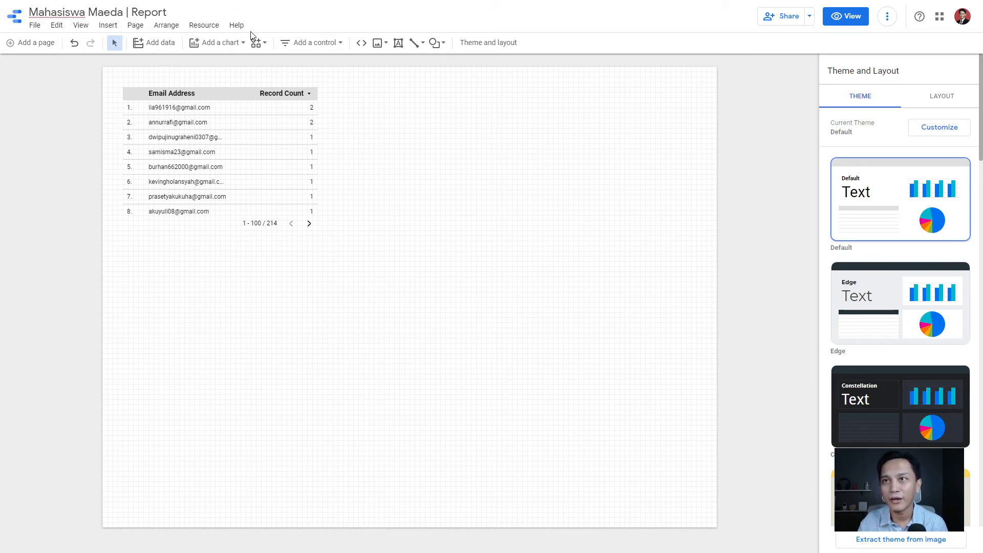
Open the settings of the whole report, with its data source, date range dimension and filter options.
{"action": "left_click", "coordinate": [34, 27]}
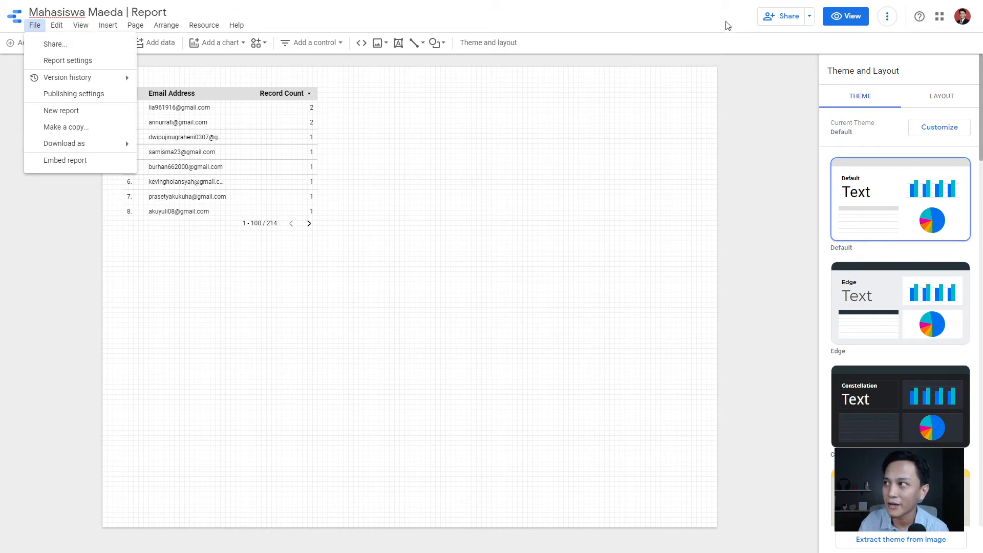
{"action": "mouse_move", "coordinate": [58, 77]}
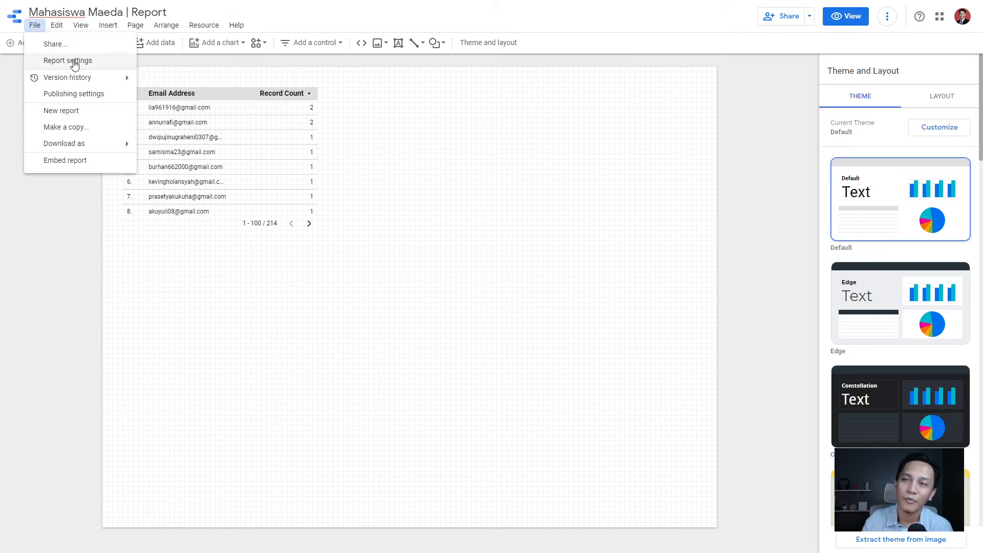
{"action": "left_click", "coordinate": [73, 61]}
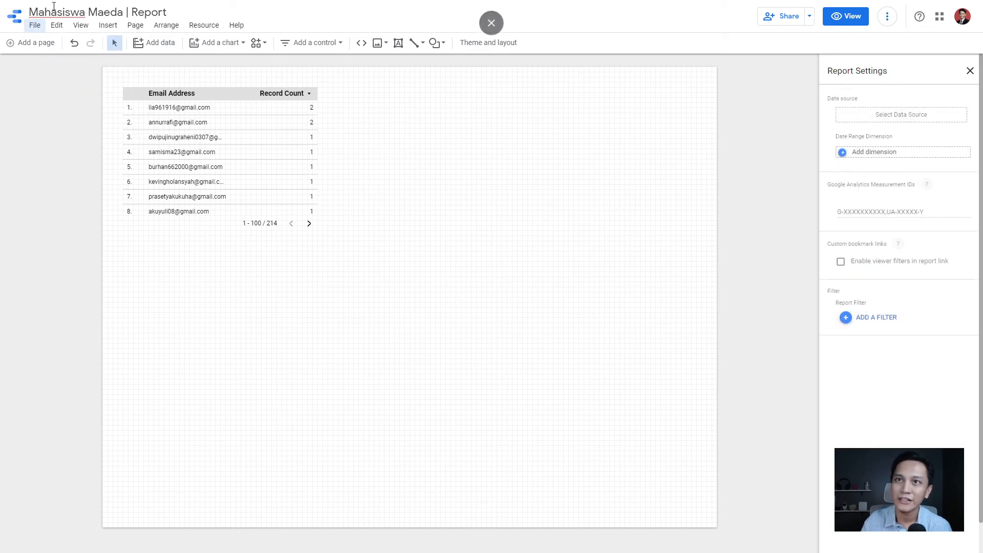
Review the manual report publishing option and leave the publishing settings without saving.
{"action": "left_click", "coordinate": [43, 29]}
{"action": "mouse_move", "coordinate": [69, 78]}
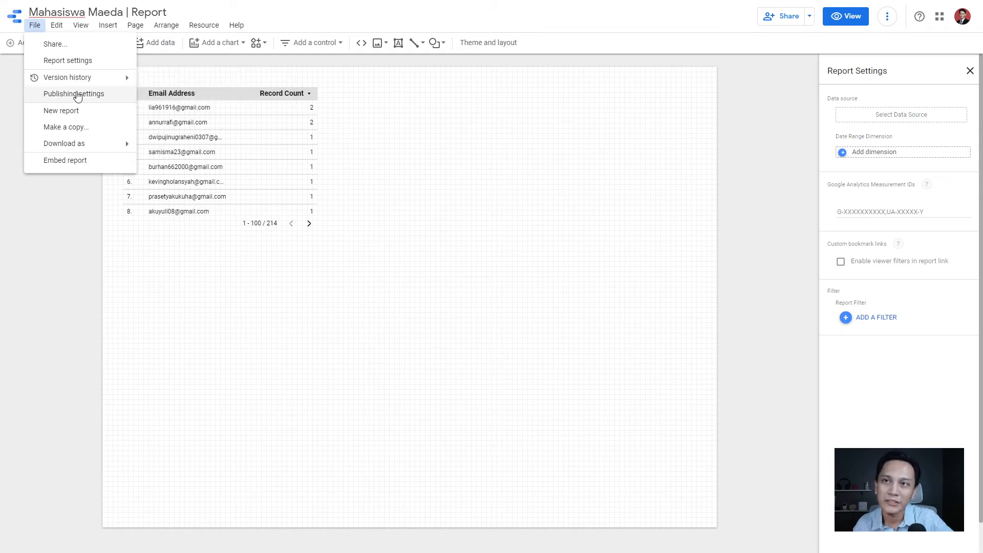
{"action": "left_click", "coordinate": [85, 95]}
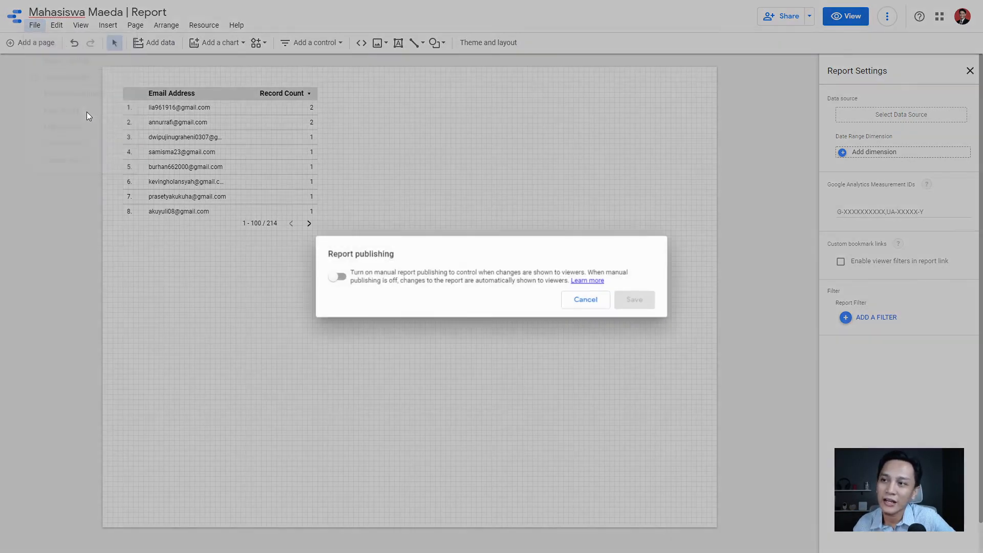
{"action": "left_click", "coordinate": [608, 307]}
Enable embedding for the report.
{"action": "left_click", "coordinate": [39, 28]}
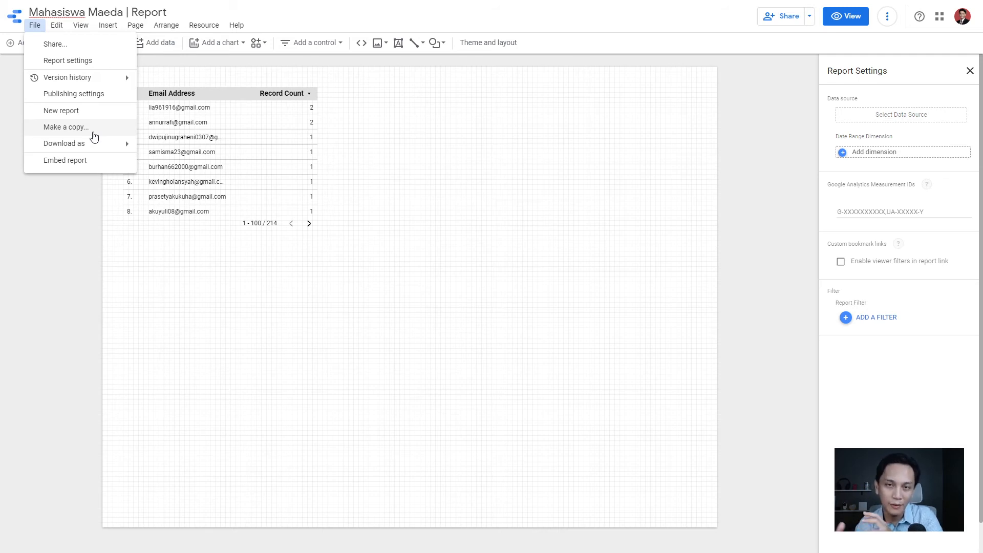
{"action": "mouse_move", "coordinate": [92, 151]}
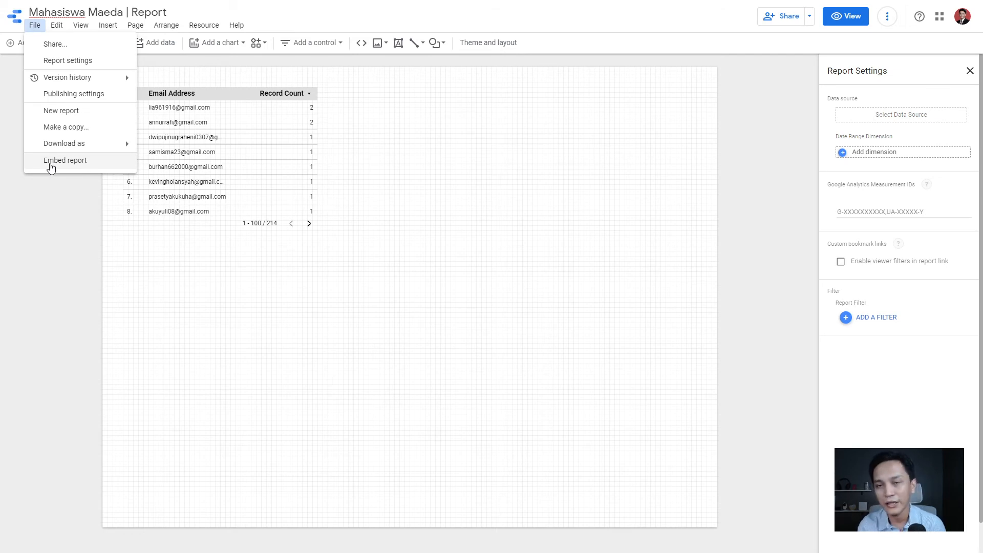
{"action": "left_click", "coordinate": [51, 161]}
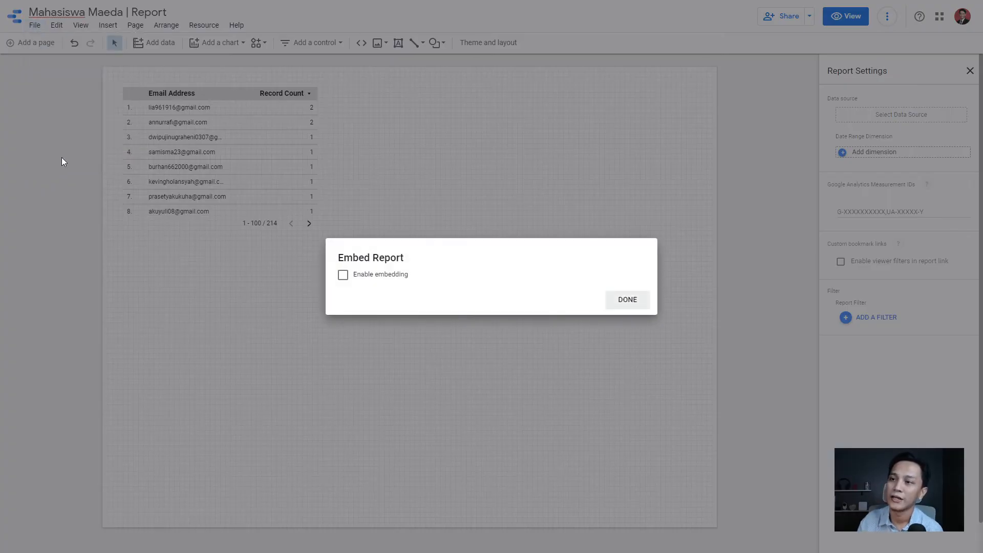
{"action": "left_click", "coordinate": [385, 275]}
{"action": "left_click", "coordinate": [389, 279]}
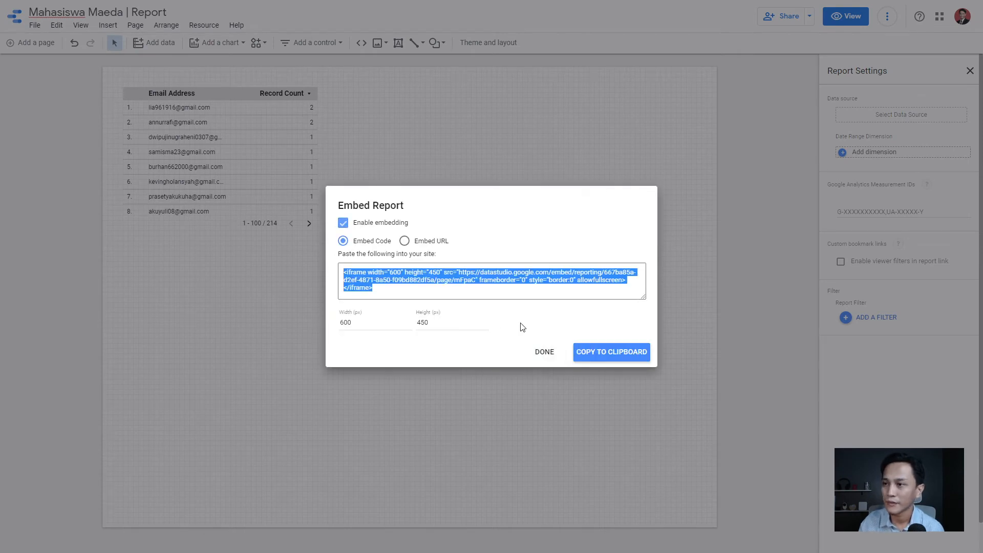
Examine the report's iframe embed code and its width and height settings, and close the embedding options.
{"action": "left_click", "coordinate": [381, 290]}
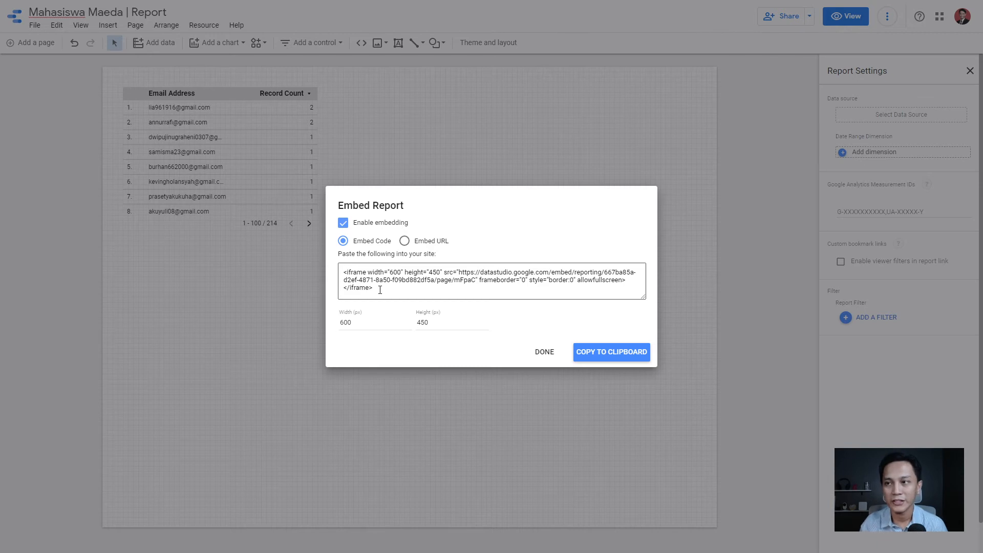
{"action": "left_click_drag", "start_coordinate": [380, 290], "coordinate": [341, 265]}
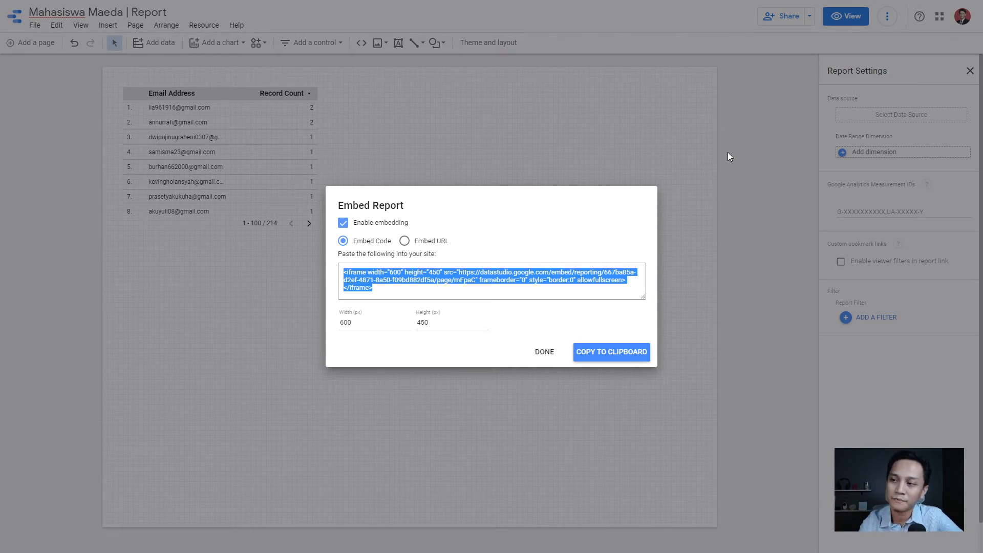
{"action": "left_click", "coordinate": [352, 324]}
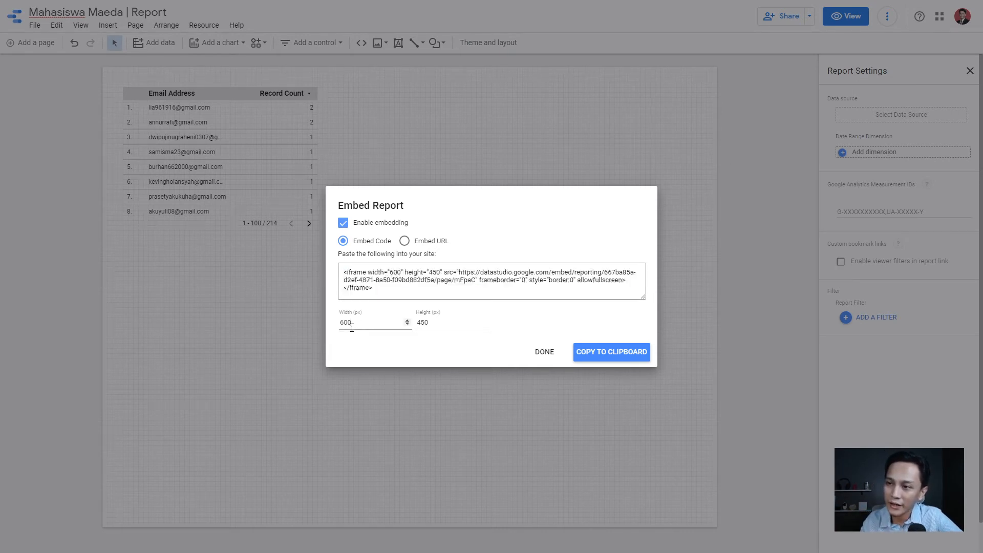
{"action": "left_click_drag", "start_coordinate": [353, 323], "coordinate": [334, 321]}
{"action": "left_click_drag", "start_coordinate": [425, 324], "coordinate": [416, 323]}
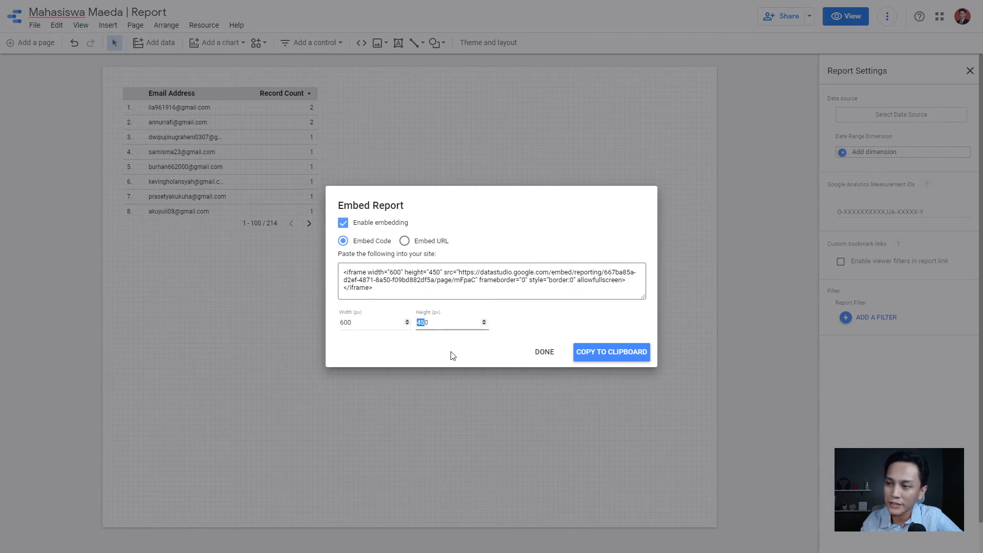
{"action": "left_click", "coordinate": [545, 352]}
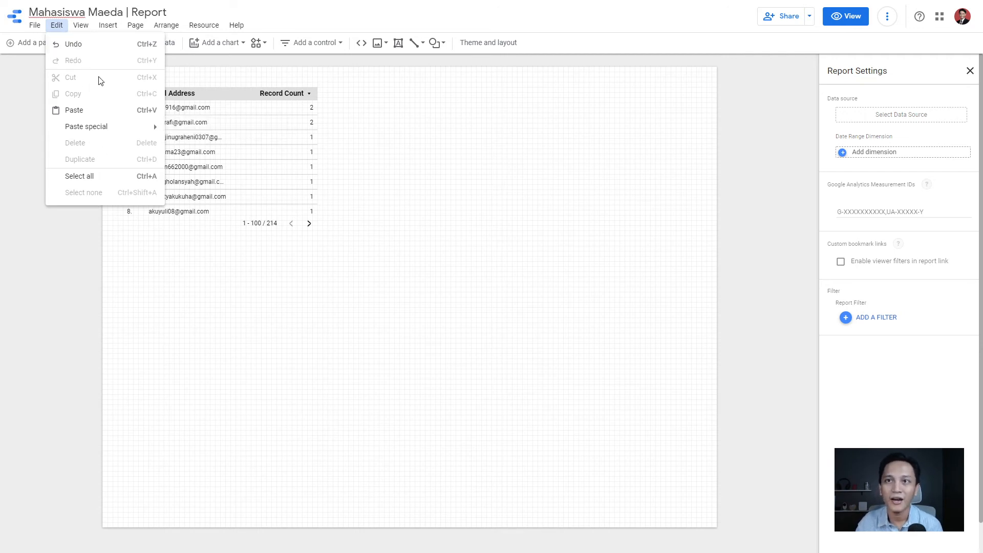
Examine the paste special, report file and snapping commands of the editor.
{"action": "mouse_move", "coordinate": [91, 131]}
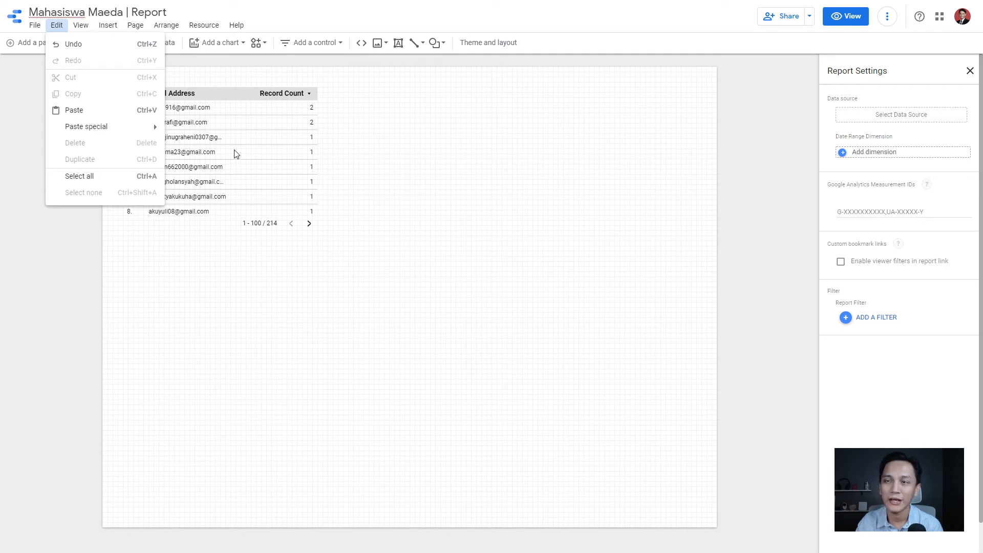
{"action": "mouse_move", "coordinate": [143, 131]}
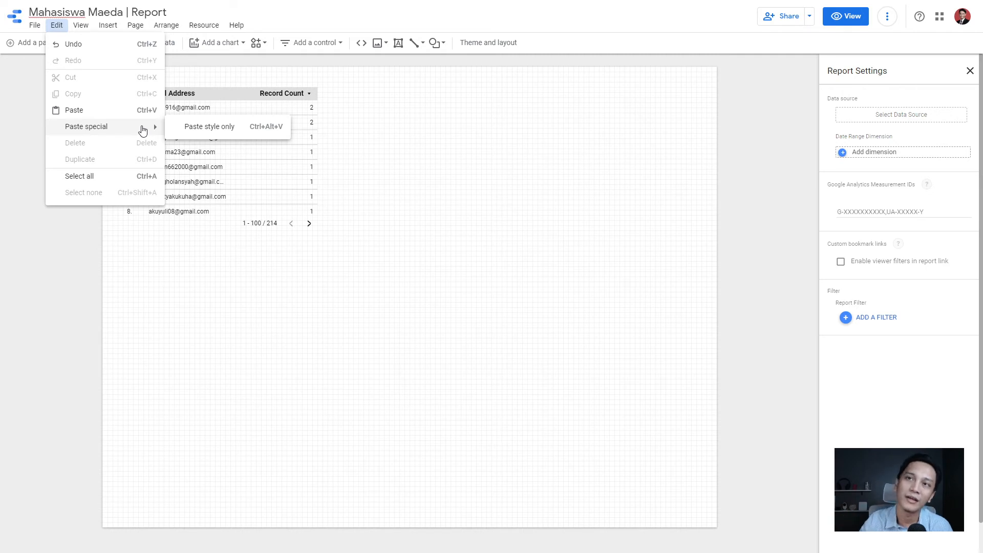
{"action": "left_click", "coordinate": [41, 27]}
{"action": "left_click", "coordinate": [41, 27]}
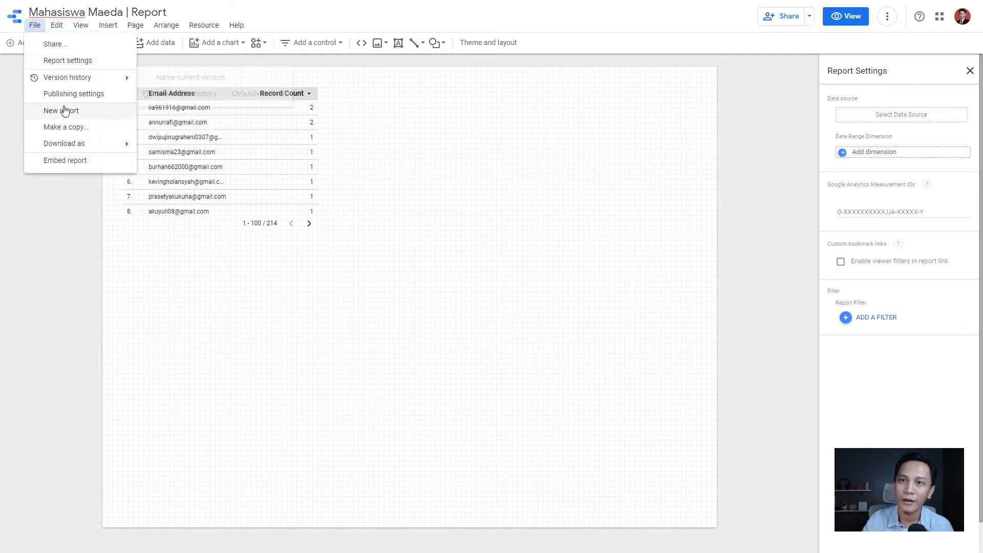
{"action": "left_click", "coordinate": [81, 31]}
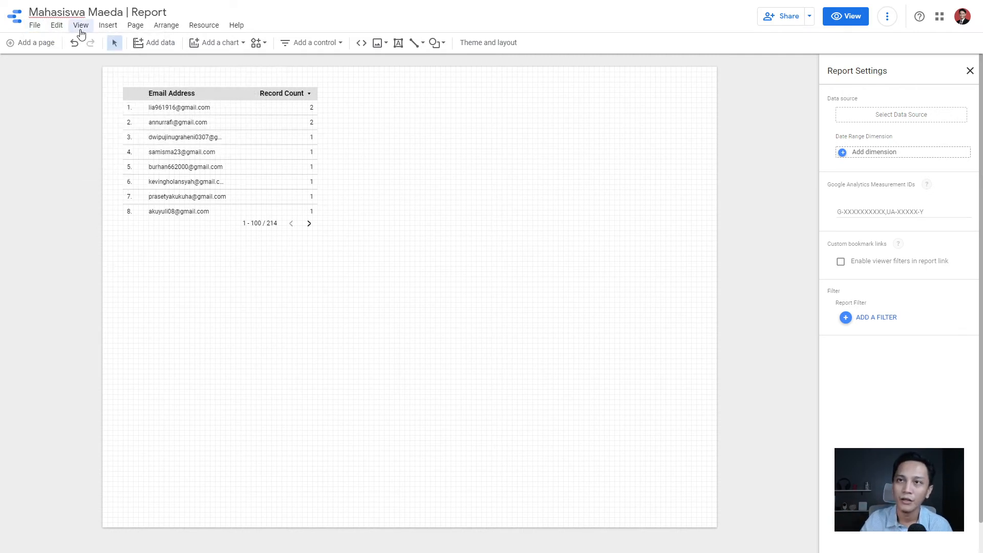
{"action": "left_click", "coordinate": [80, 31]}
{"action": "mouse_move", "coordinate": [97, 44]}
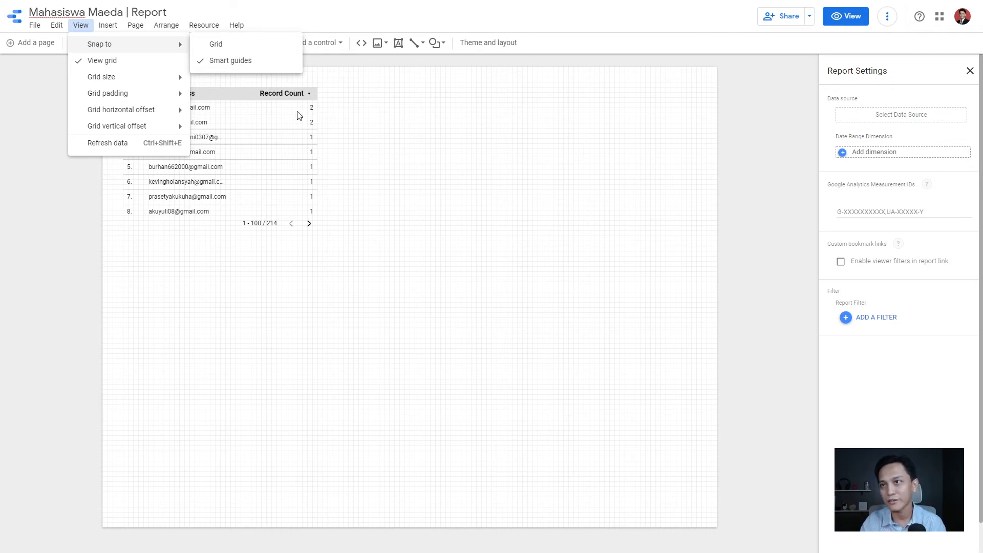
Select the Email Address table, nudge it in small increments around the page, and return it to its starting position.
{"action": "left_click", "coordinate": [228, 93]}
{"action": "left_click", "coordinate": [228, 92]}
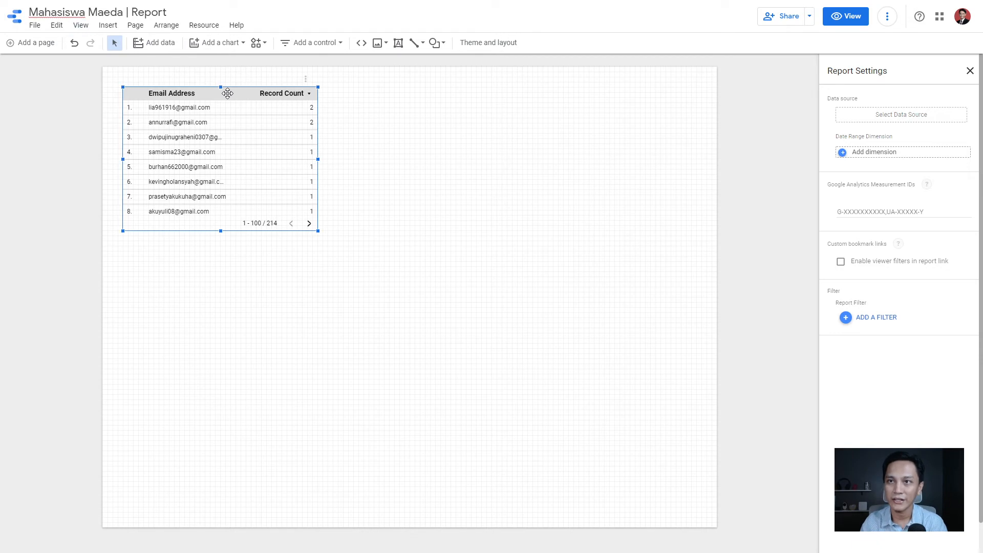
{"action": "key", "text": "Right"}
{"action": "key", "text": "Down"}
{"action": "key", "text": "Left"}
{"action": "key", "text": "Up"}
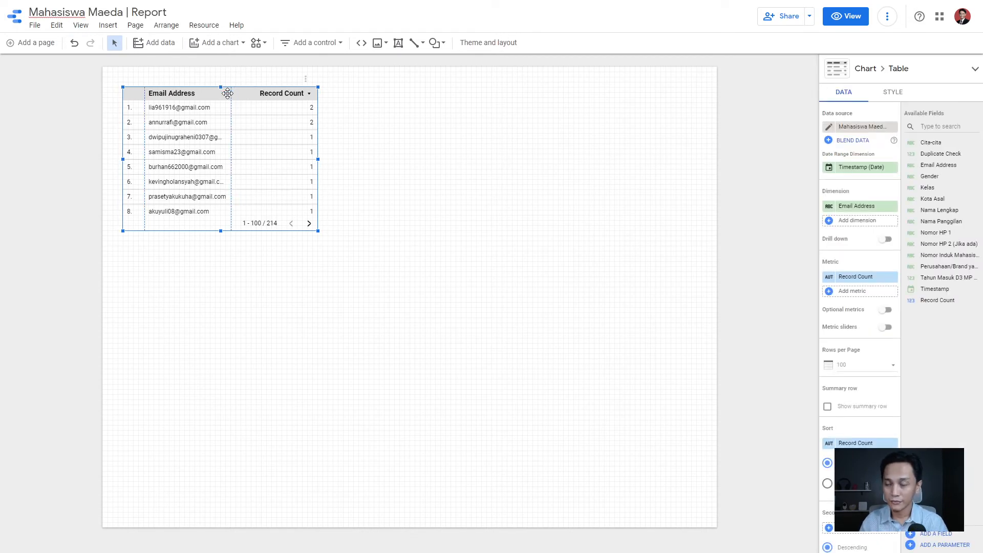
{"action": "key", "text": "Right"}
{"action": "key", "text": "Down"}
{"action": "key", "text": "Left"}
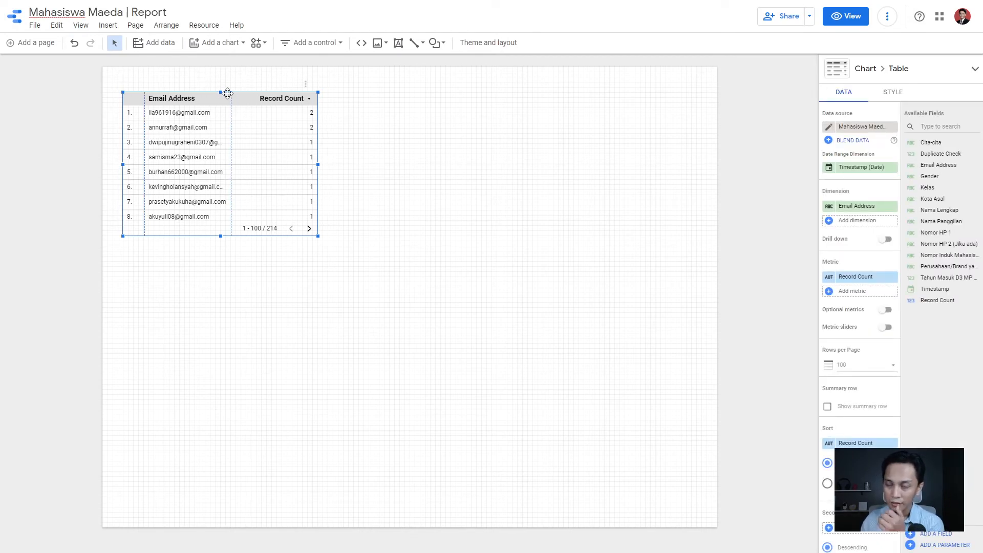
{"action": "key", "text": "Right"}
{"action": "key", "text": "Down"}
{"action": "key", "text": "Left"}
{"action": "key", "text": "Up"}
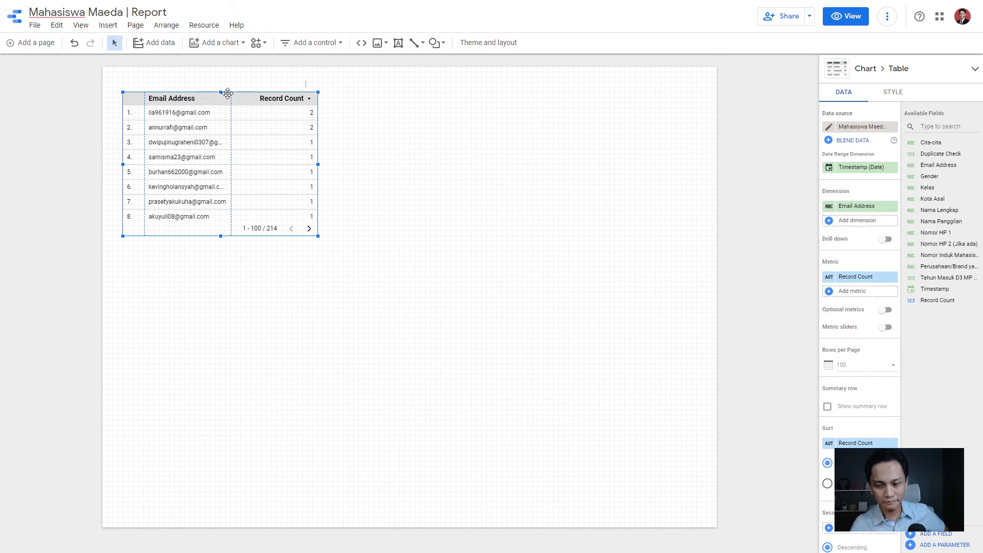
{"action": "key", "text": "Up"}
{"action": "key", "text": "Down"}
{"action": "key", "text": "Up"}
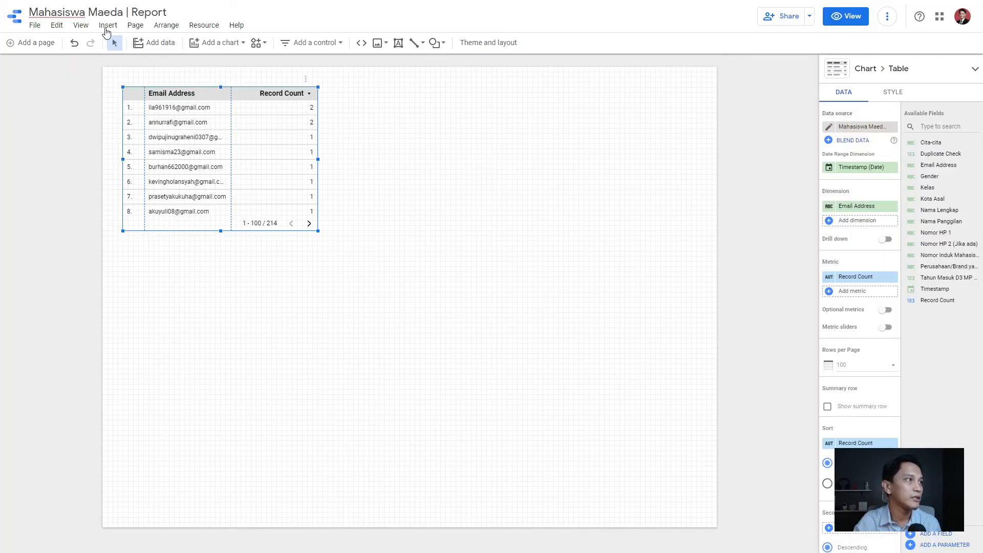
Examine the grid size, padding and offset options and the charts, controls and shapes that can be inserted.
{"action": "left_click", "coordinate": [93, 27]}
{"action": "mouse_move", "coordinate": [116, 79]}
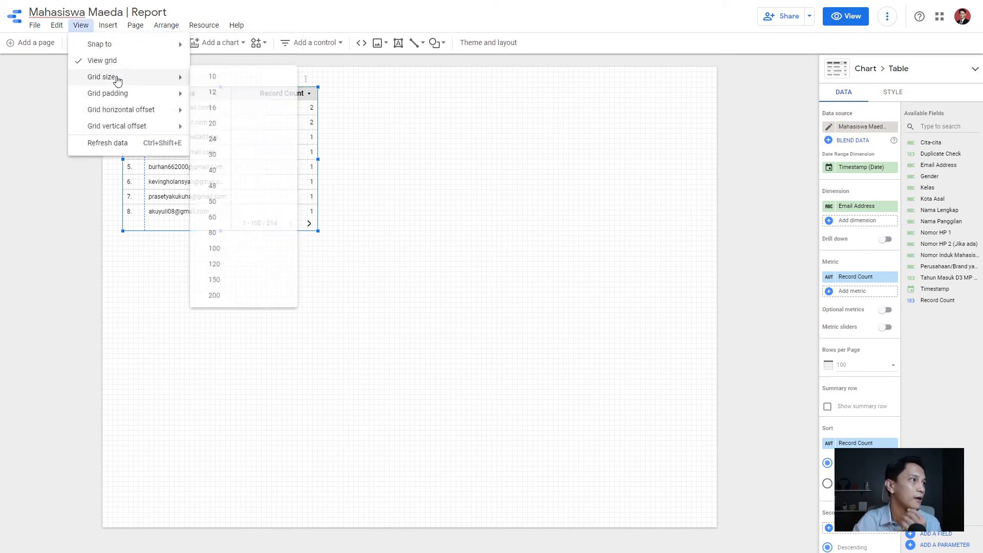
{"action": "mouse_move", "coordinate": [132, 99]}
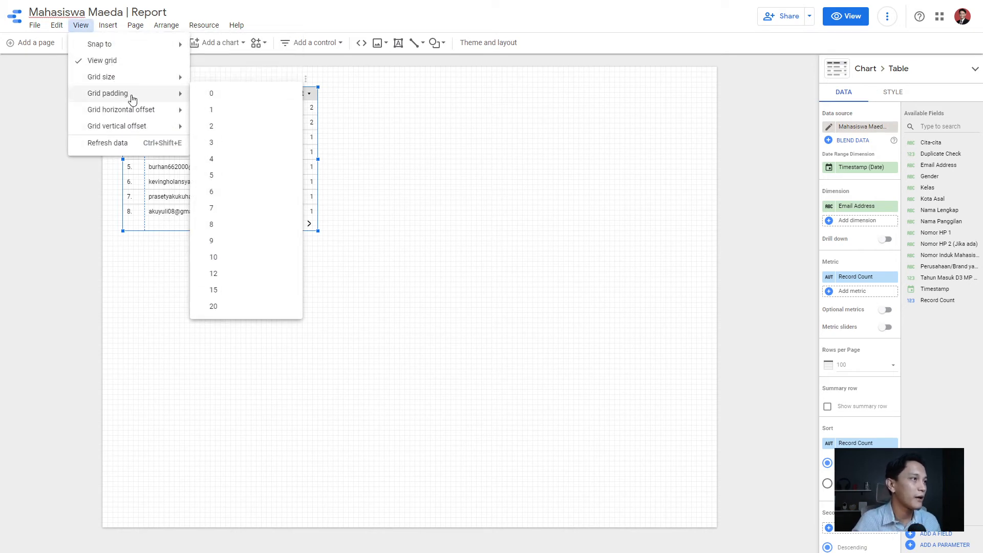
{"action": "mouse_move", "coordinate": [166, 126]}
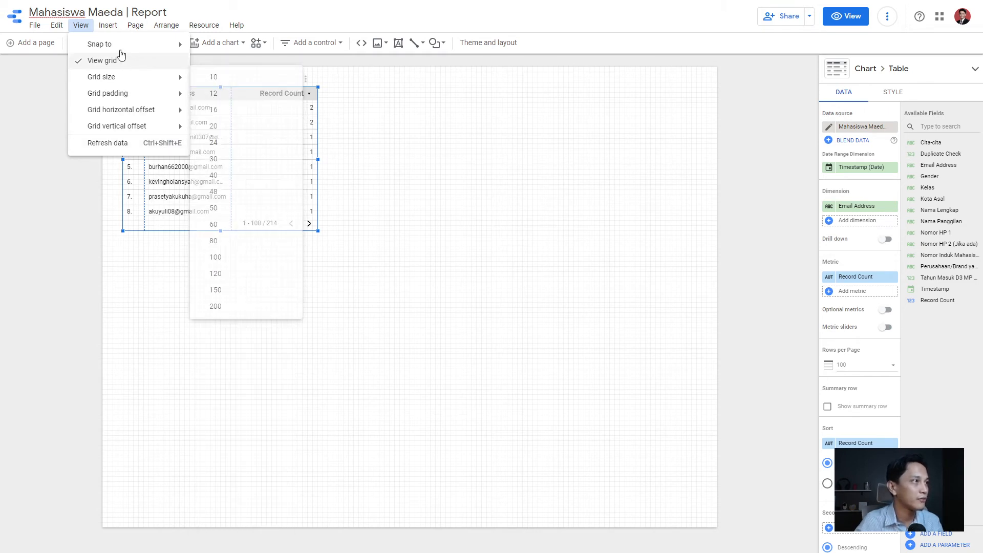
{"action": "left_click", "coordinate": [109, 27]}
{"action": "left_click", "coordinate": [109, 27]}
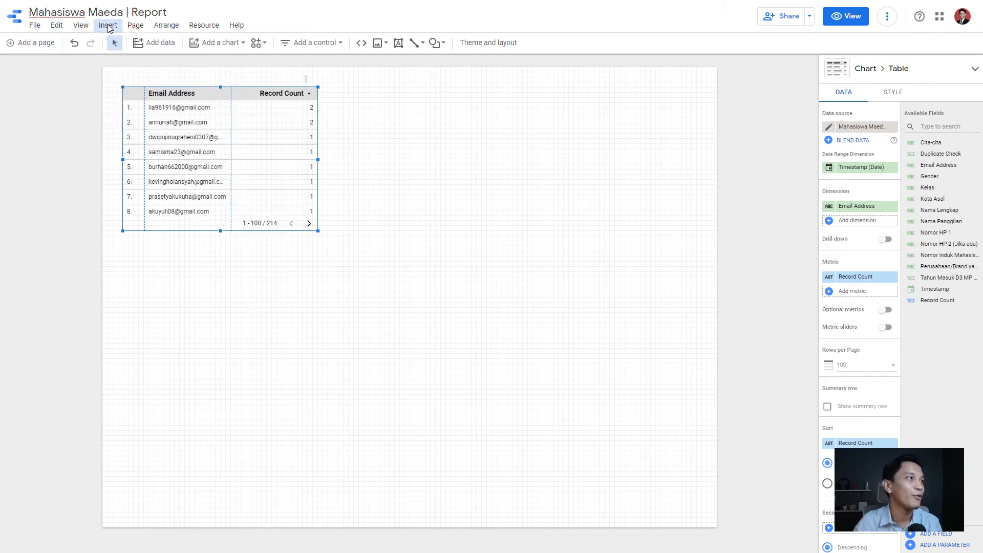
{"action": "left_click", "coordinate": [108, 26]}
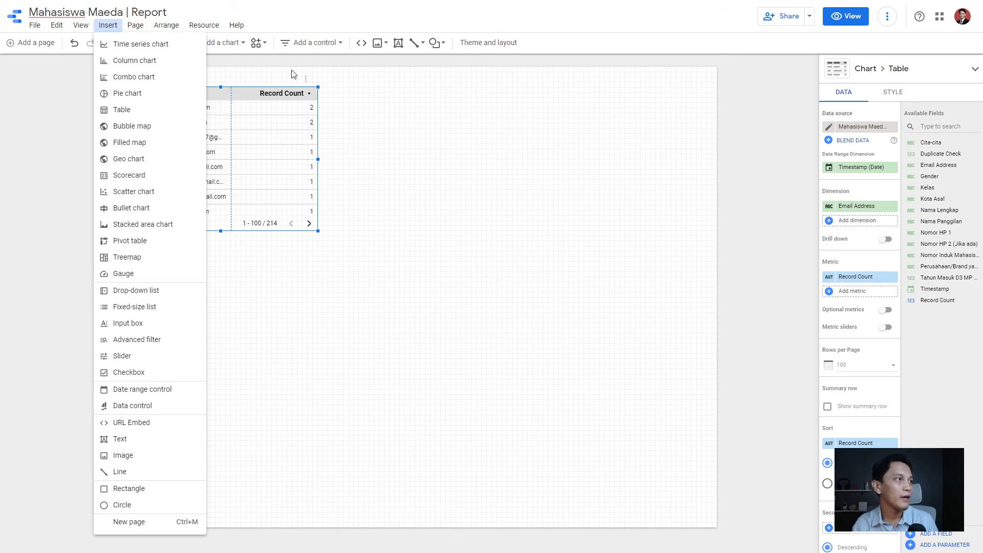
Examine the page management commands and the ordering options for the selected table.
{"action": "left_click", "coordinate": [136, 26]}
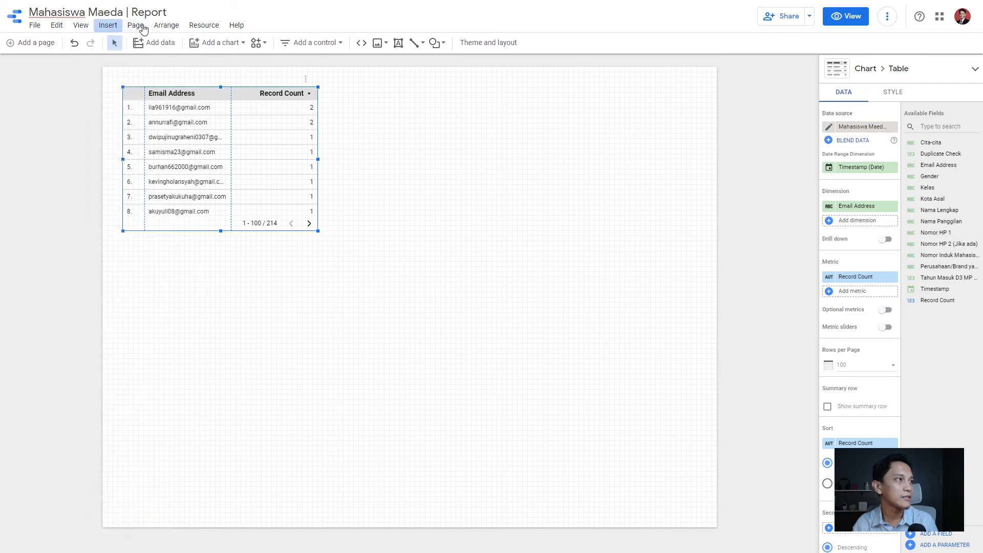
{"action": "left_click", "coordinate": [143, 27]}
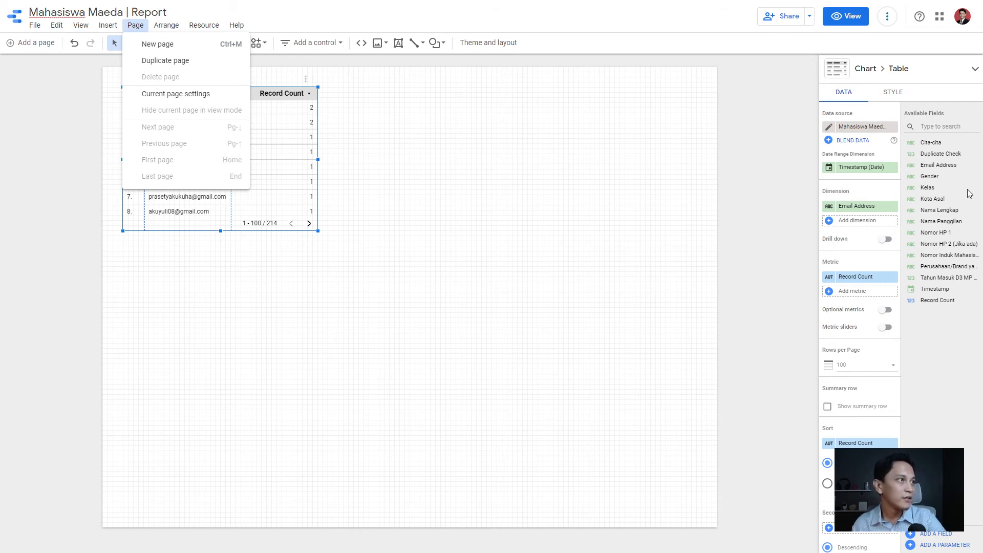
{"action": "left_click", "coordinate": [172, 31]}
{"action": "left_click", "coordinate": [172, 28]}
{"action": "mouse_move", "coordinate": [175, 44]}
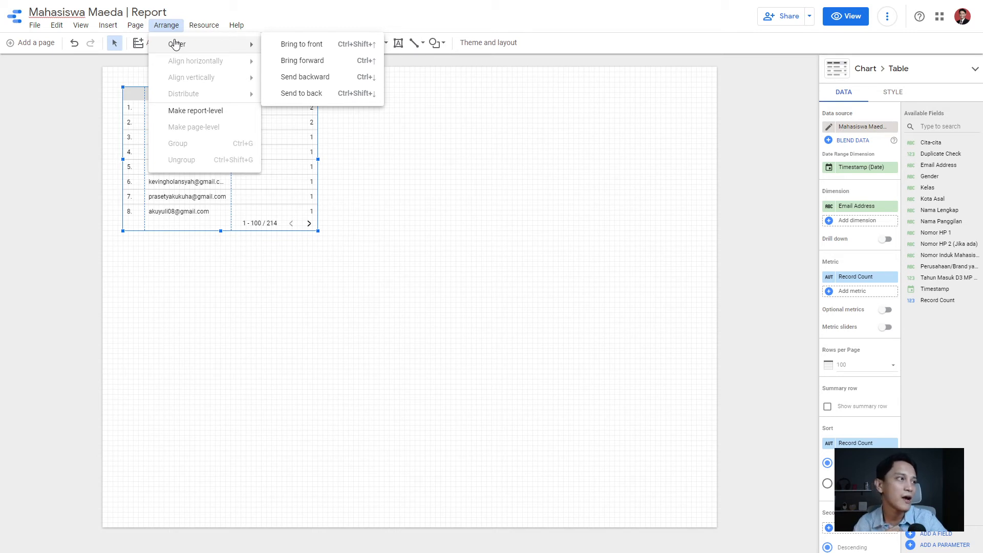
Review the data sources added to the report and close their list.
{"action": "left_click", "coordinate": [209, 28]}
{"action": "left_click", "coordinate": [210, 28]}
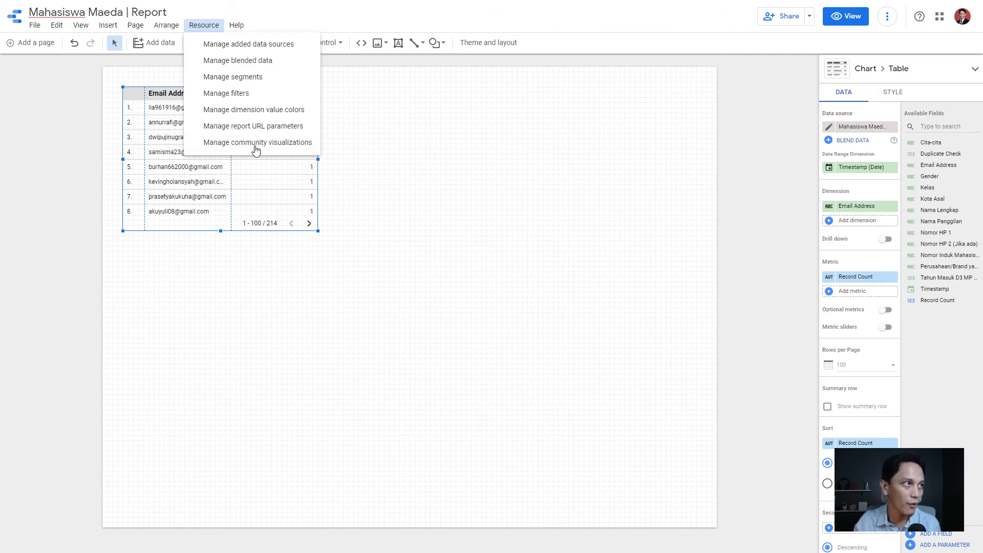
{"action": "left_click", "coordinate": [255, 46]}
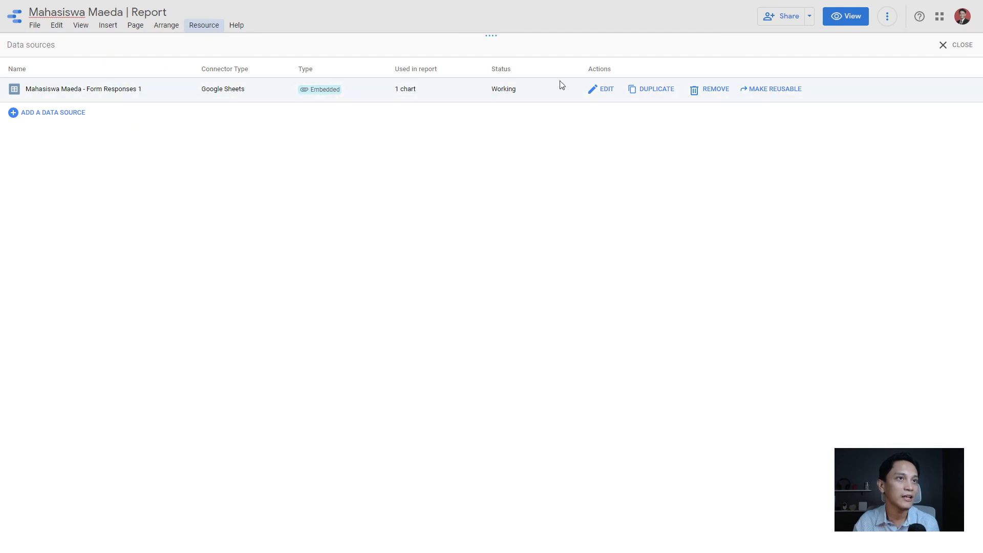
{"action": "left_click", "coordinate": [963, 45]}
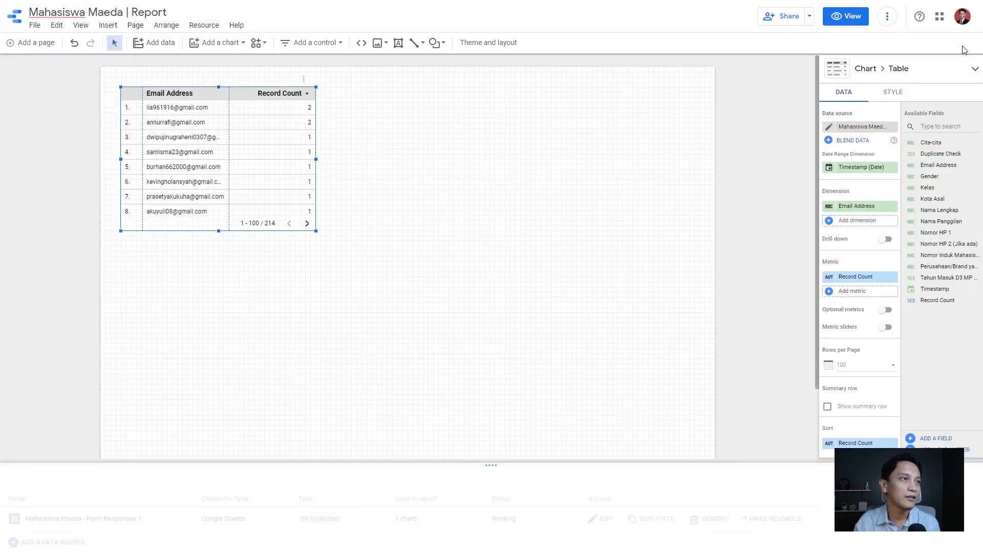
Review the available help resources and deselect the Email Address table.
{"action": "left_click", "coordinate": [236, 25]}
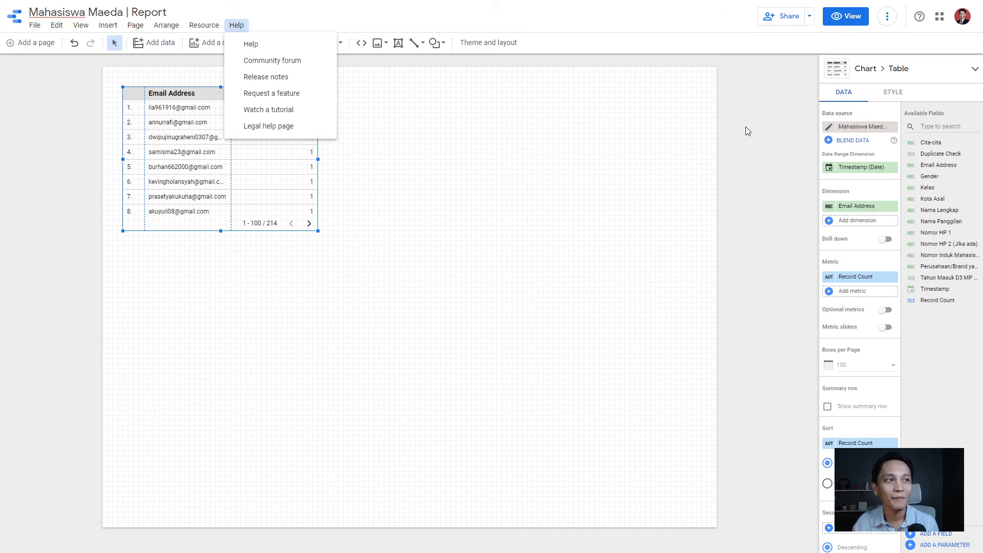
{"action": "key", "text": "Escape"}
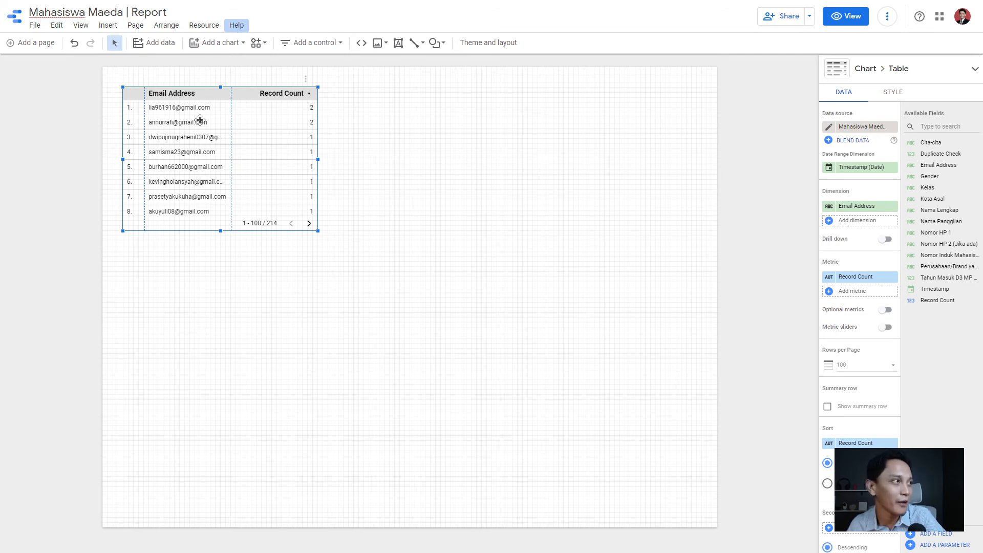
{"action": "left_click", "coordinate": [57, 90]}
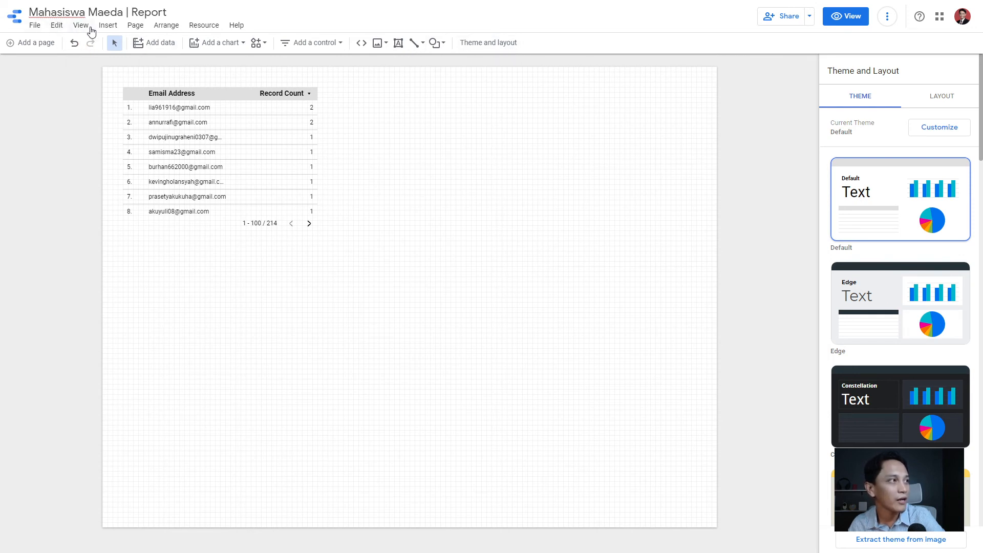
Compare the chart types offered for adding a chart with the full set of insertable components.
{"action": "left_click", "coordinate": [220, 45]}
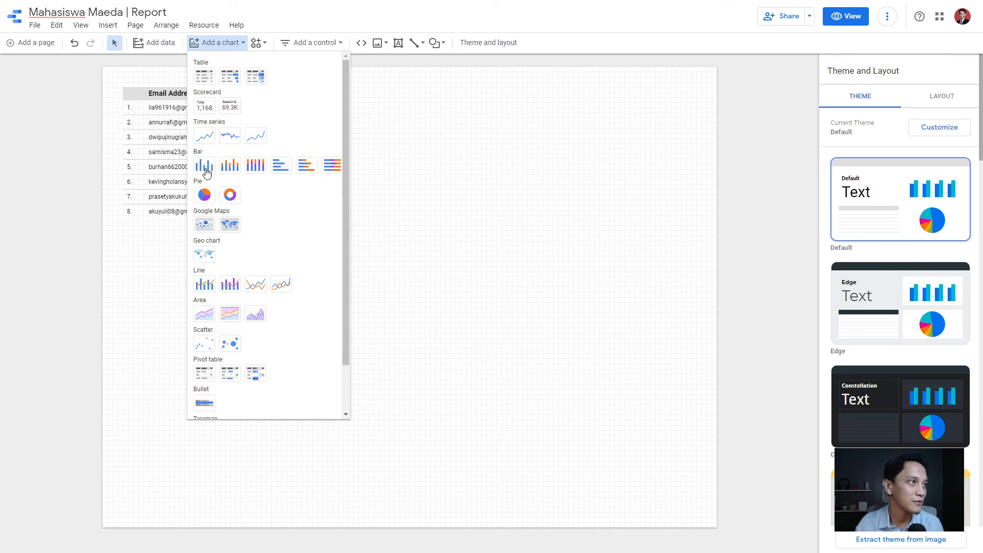
{"action": "left_click", "coordinate": [116, 29]}
{"action": "left_click", "coordinate": [108, 25]}
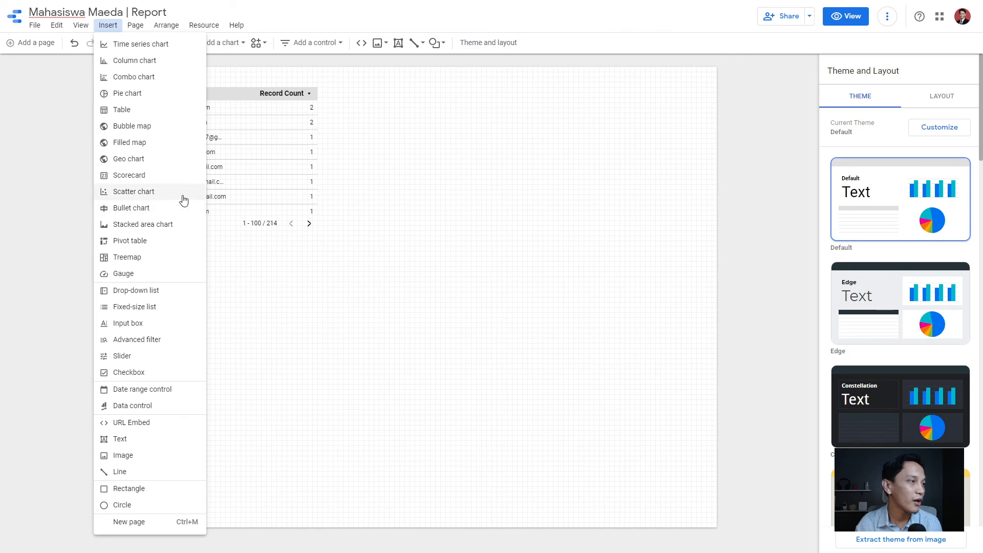
{"action": "left_click", "coordinate": [346, 136]}
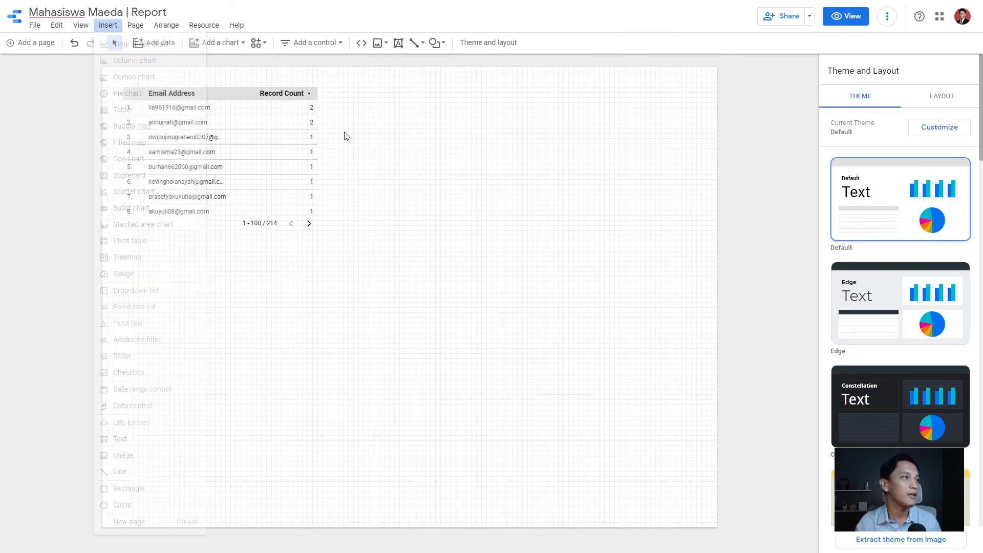
{"action": "left_click", "coordinate": [221, 44]}
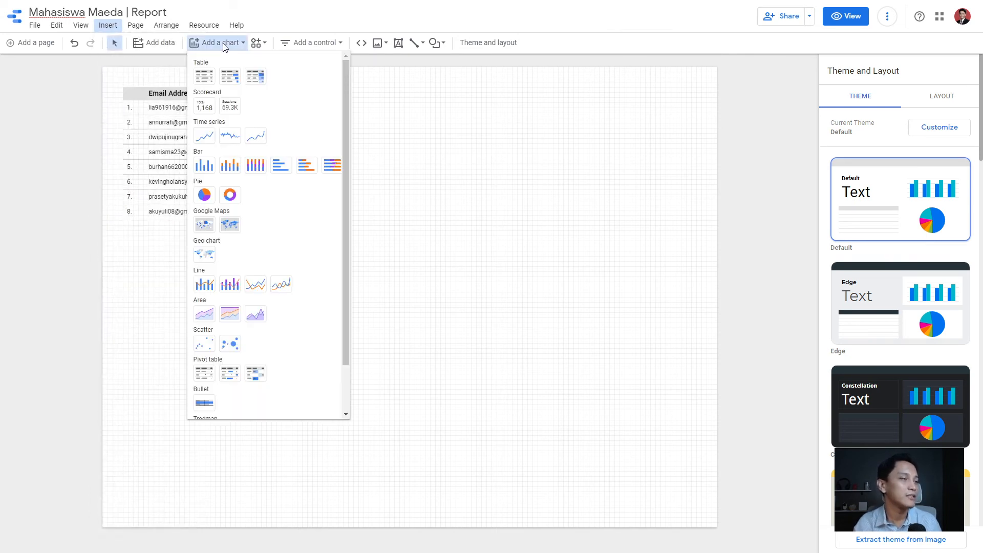
{"action": "left_click", "coordinate": [413, 127]}
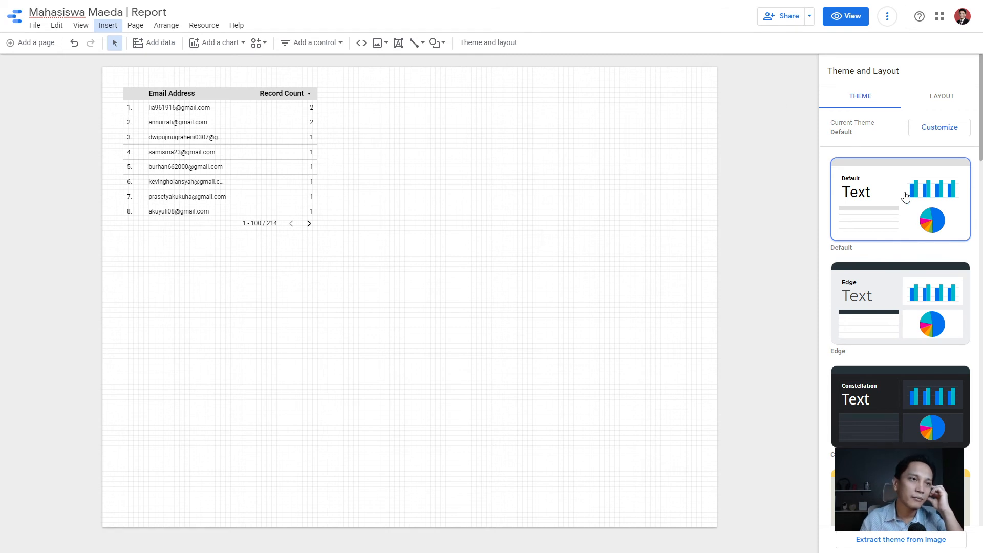
Browse the report themes and apply the Material theme.
{"action": "scroll", "coordinate": [902, 216], "scroll_direction": "down", "scroll_amount": 2}
{"action": "scroll", "coordinate": [903, 216], "scroll_direction": "down", "scroll_amount": 4}
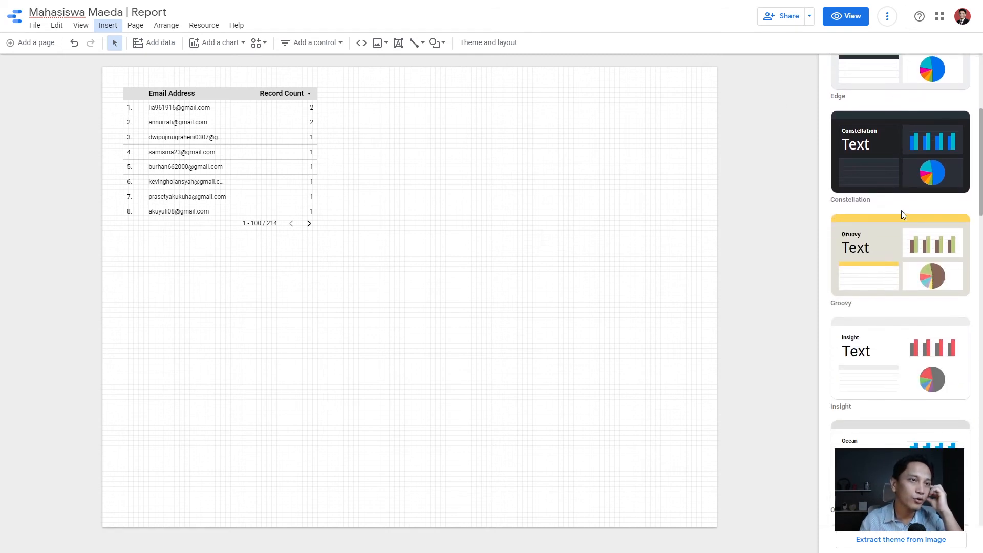
{"action": "scroll", "coordinate": [902, 216], "scroll_direction": "up", "scroll_amount": 2}
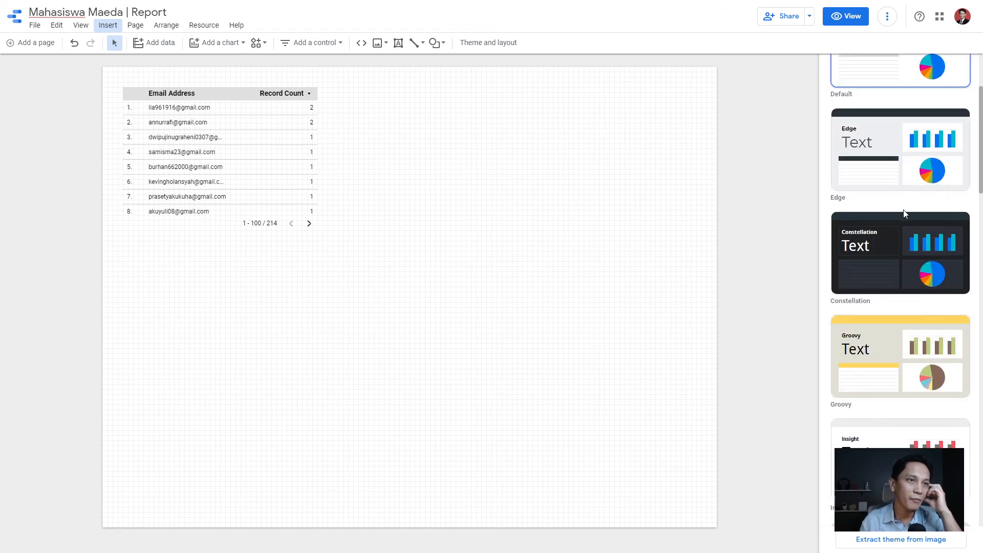
{"action": "scroll", "coordinate": [903, 216], "scroll_direction": "down", "scroll_amount": 8}
{"action": "scroll", "coordinate": [902, 219], "scroll_direction": "down", "scroll_amount": 3}
{"action": "scroll", "coordinate": [902, 219], "scroll_direction": "up", "scroll_amount": 8}
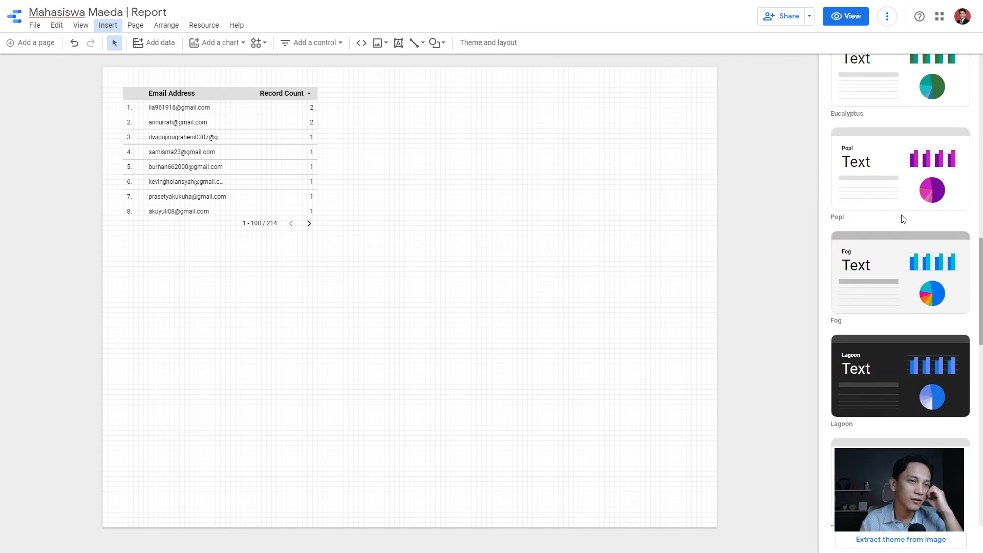
{"action": "scroll", "coordinate": [903, 219], "scroll_direction": "down", "scroll_amount": 10}
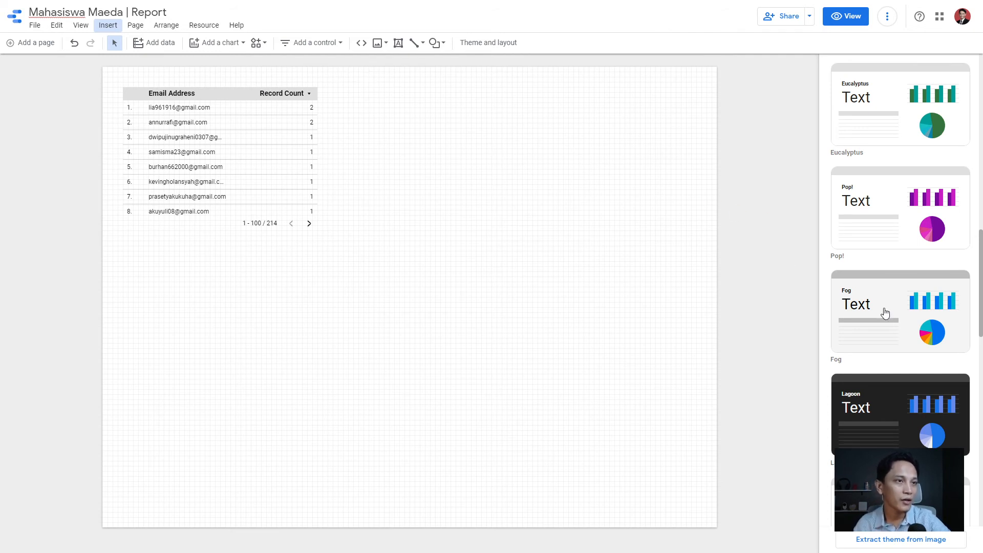
{"action": "scroll", "coordinate": [899, 317], "scroll_direction": "down", "scroll_amount": 3}
{"action": "scroll", "coordinate": [900, 318], "scroll_direction": "down", "scroll_amount": 10}
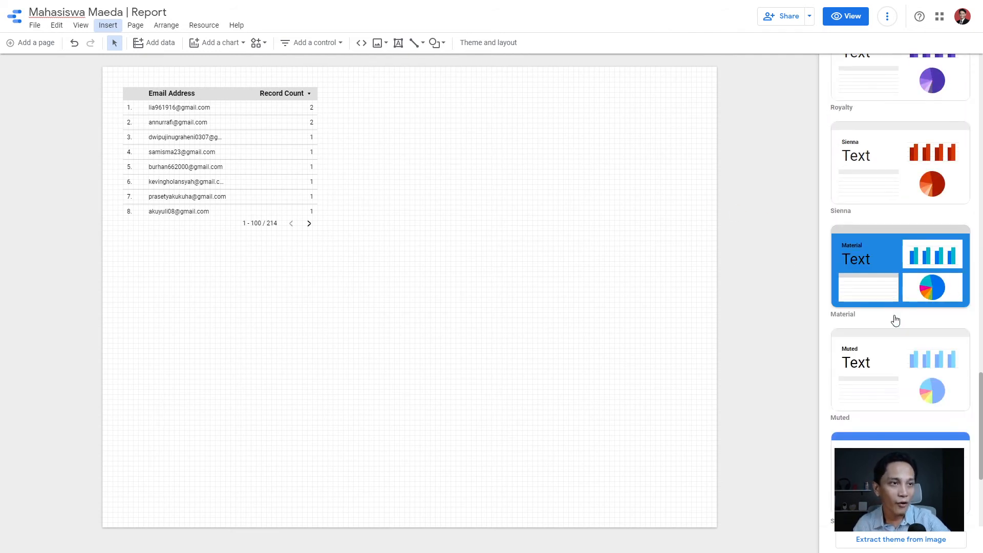
{"action": "left_click", "coordinate": [894, 268]}
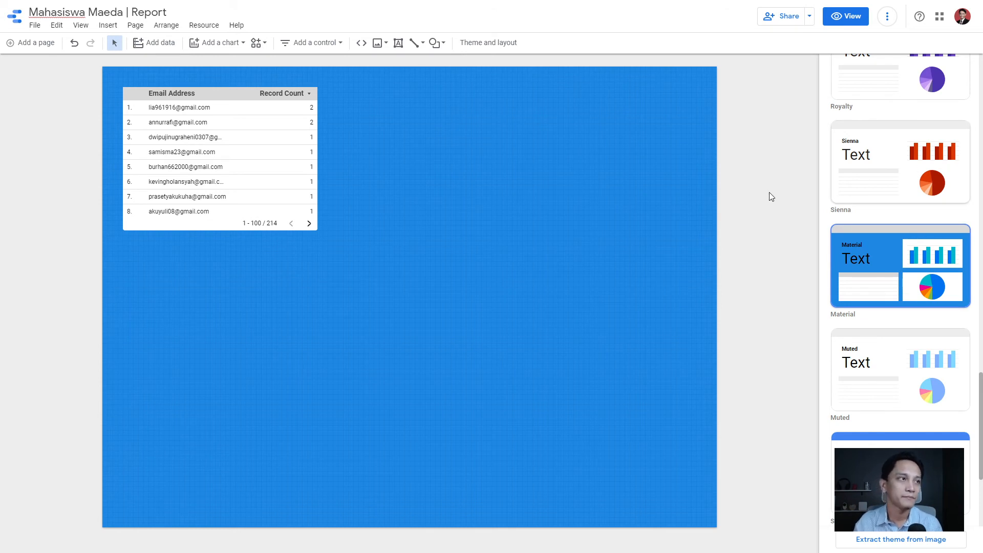
Review the report's layout settings, including navigation type, display mode, canvas size and grid.
{"action": "scroll", "coordinate": [862, 205], "scroll_direction": "up", "scroll_amount": 10}
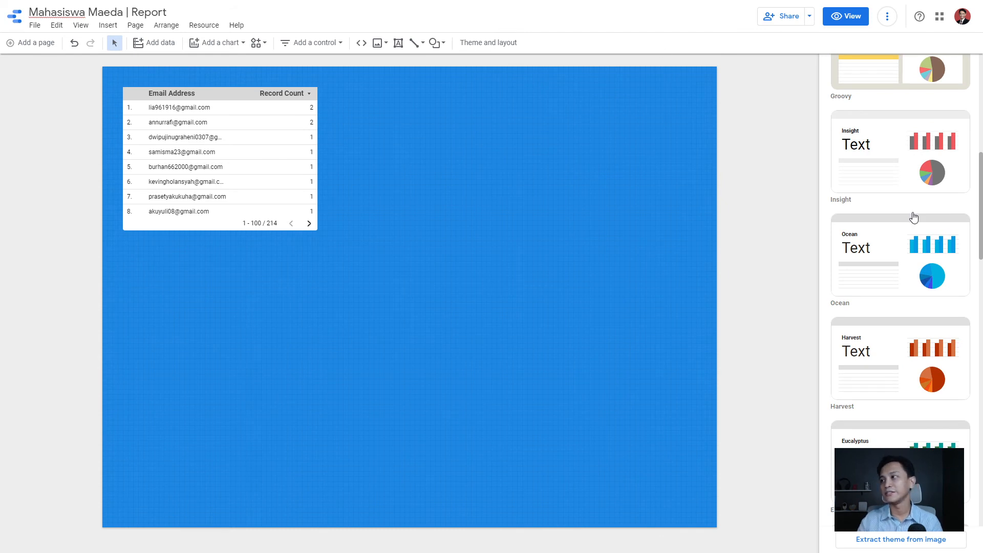
{"action": "scroll", "coordinate": [914, 215], "scroll_direction": "up", "scroll_amount": 8}
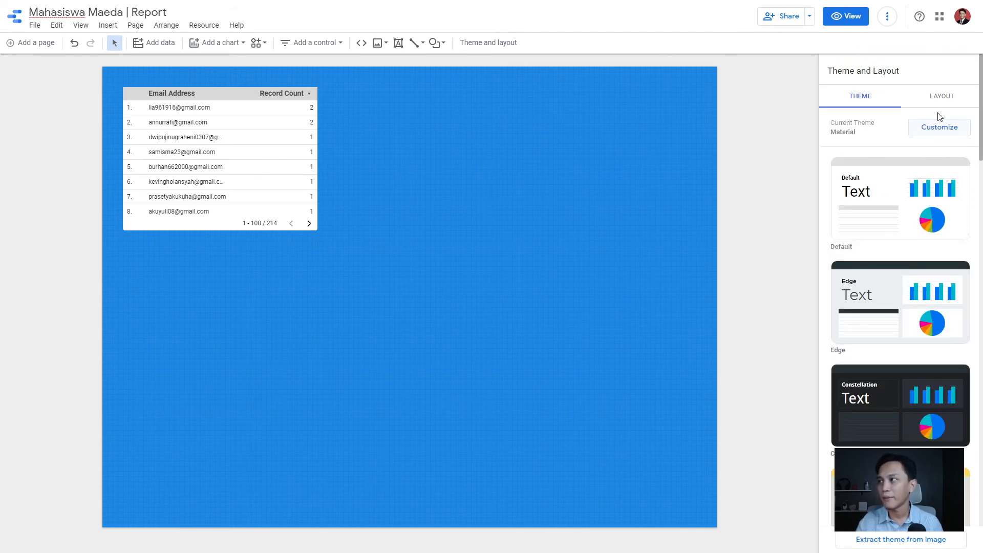
{"action": "left_click", "coordinate": [942, 97]}
{"action": "scroll", "coordinate": [920, 343], "scroll_direction": "down", "scroll_amount": 5}
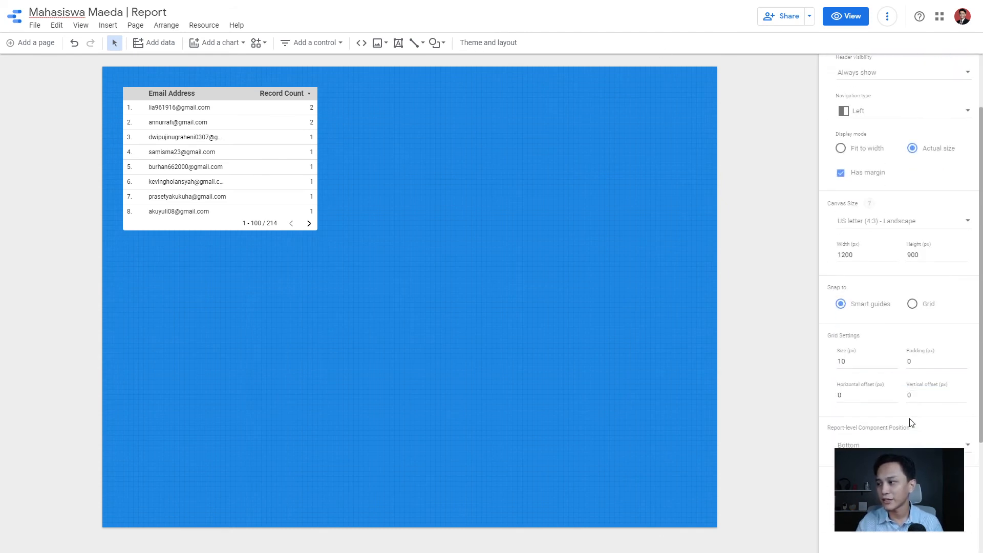
{"action": "scroll", "coordinate": [900, 318], "scroll_direction": "up", "scroll_amount": 5}
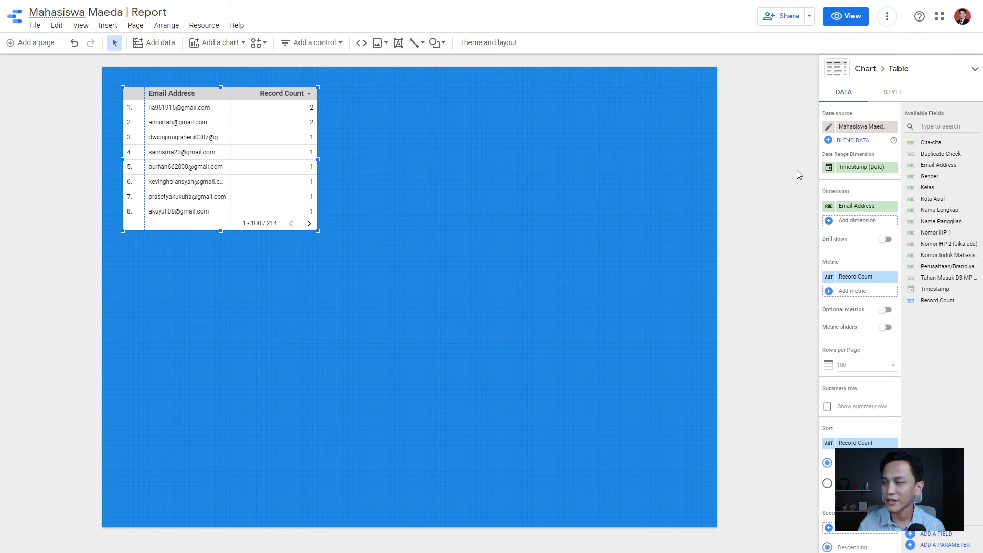
Delete the Email Address table from the report page.
{"action": "left_click", "coordinate": [766, 170]}
{"action": "left_click", "coordinate": [216, 158]}
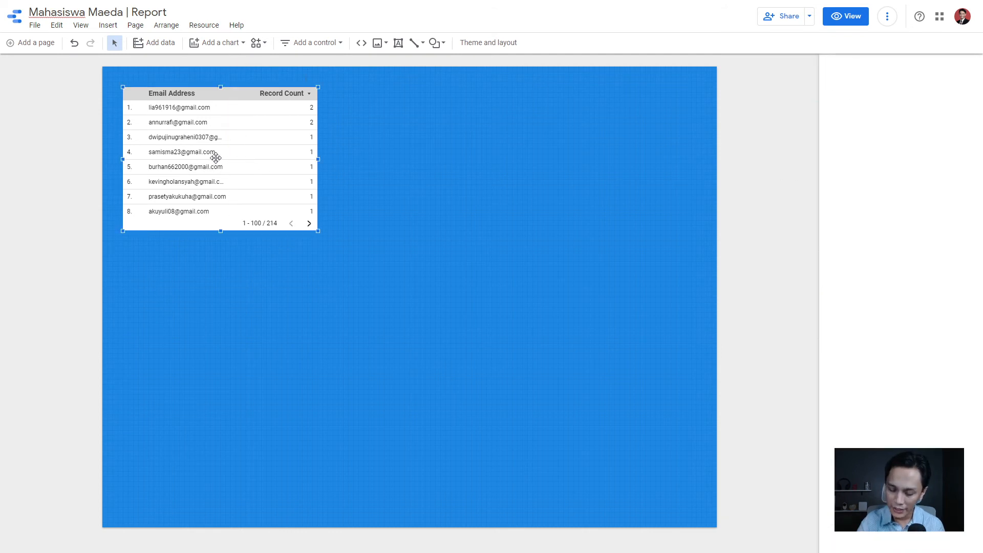
{"action": "key", "text": "Delete"}
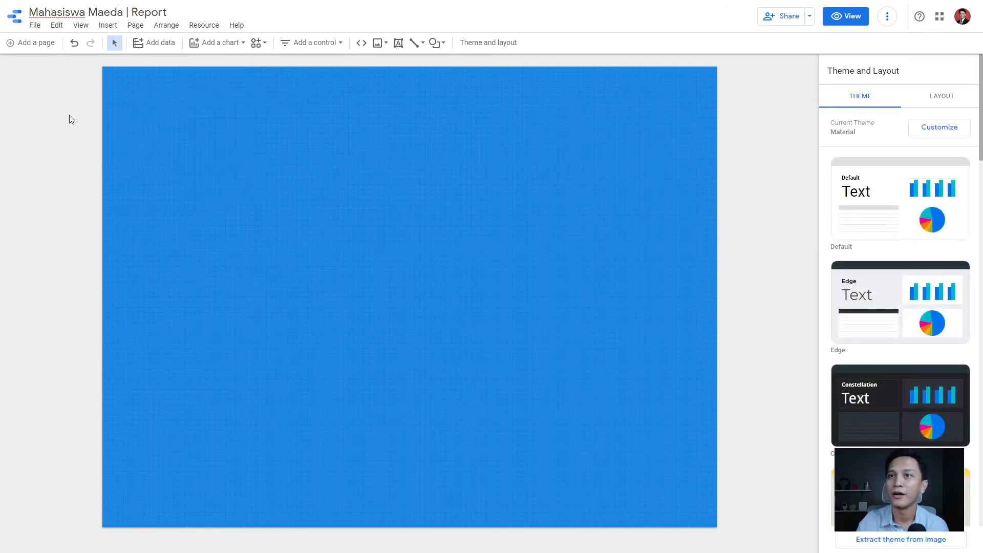
Add a basic pivot table near the page's upper-left corner and enlarge it in width and height.
{"action": "left_click", "coordinate": [236, 47]}
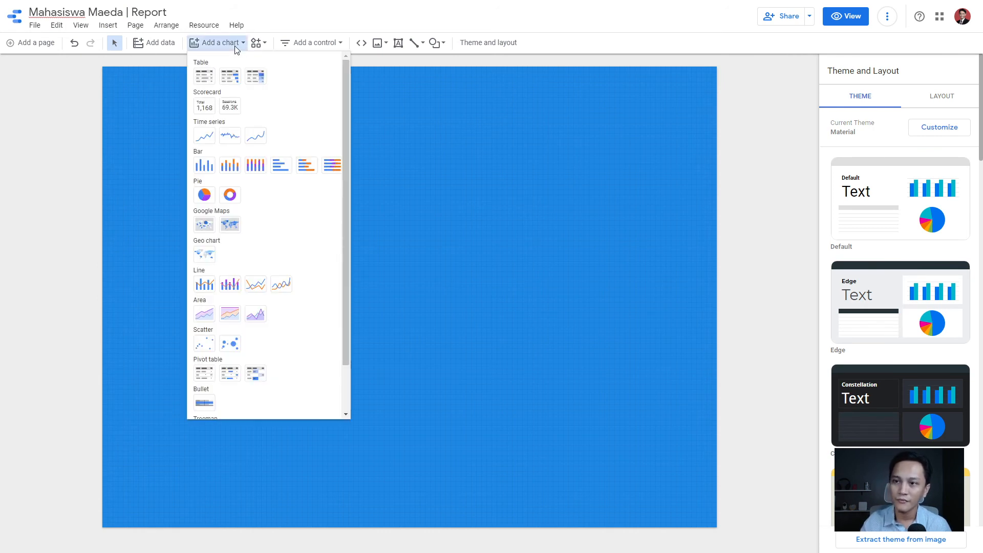
{"action": "left_click", "coordinate": [204, 375]}
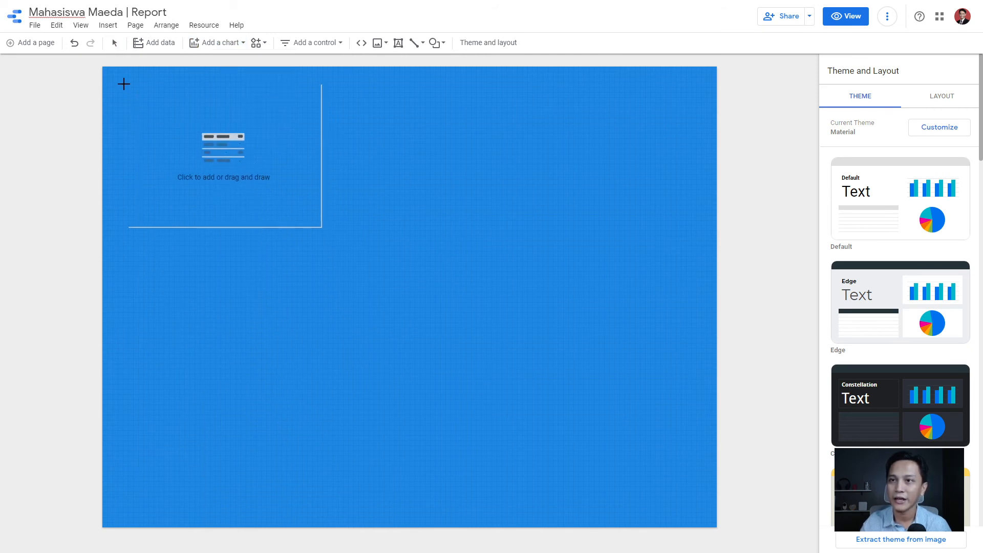
{"action": "left_click", "coordinate": [137, 106]}
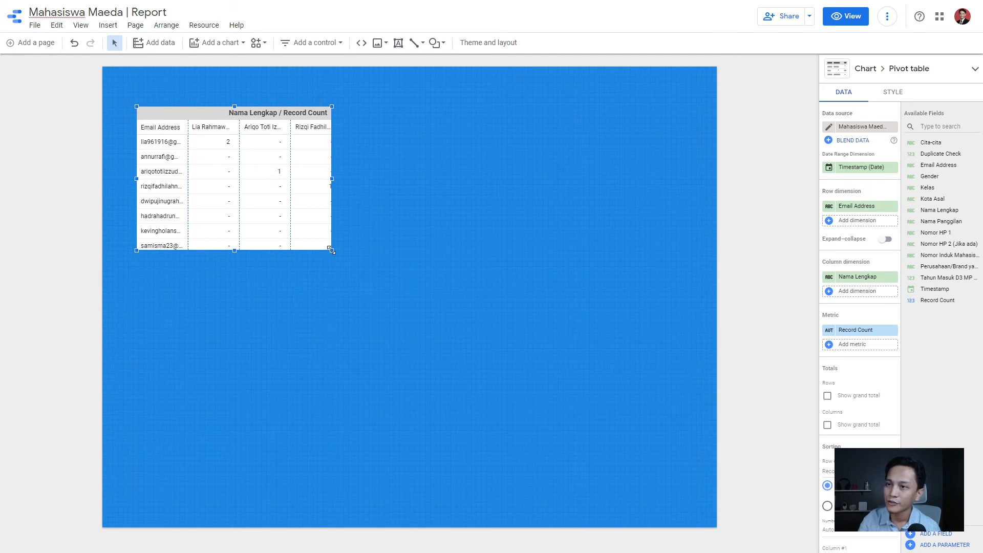
{"action": "left_click_drag", "start_coordinate": [332, 251], "coordinate": [439, 318]}
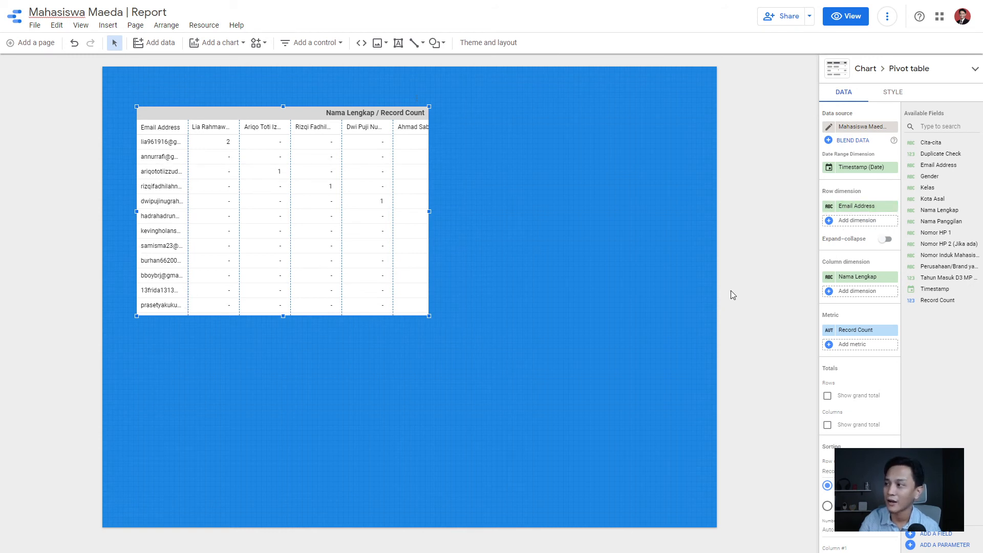
Replace the pivot table's Email Address row dimension with Kelas.
{"action": "left_click", "coordinate": [860, 207]}
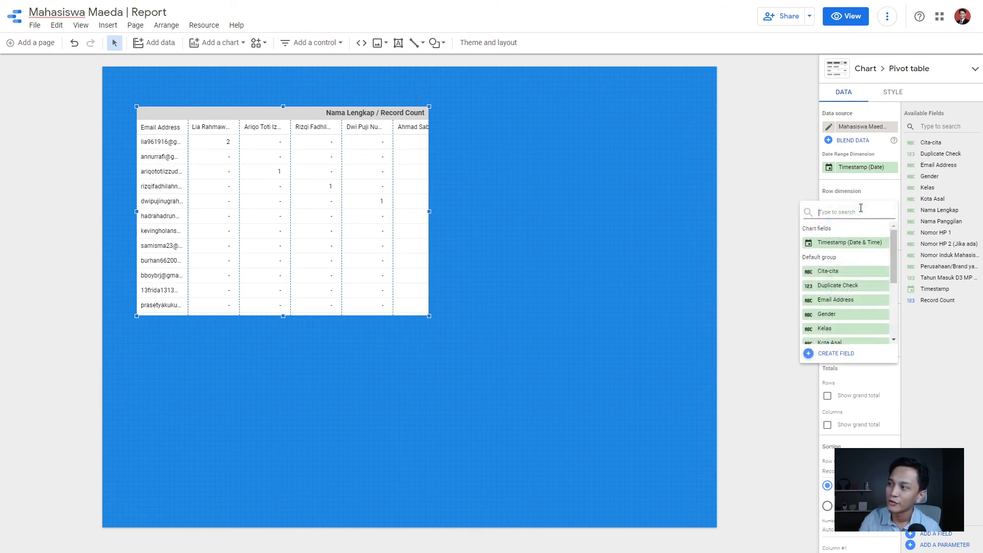
{"action": "left_click_drag", "start_coordinate": [893, 260], "coordinate": [894, 297]}
{"action": "left_click", "coordinate": [835, 257]}
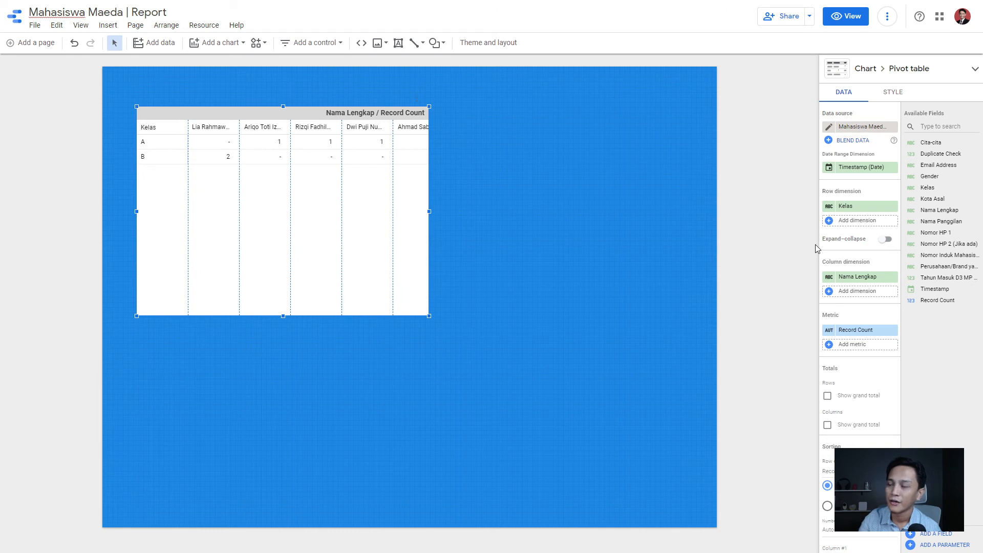
{"action": "left_click", "coordinate": [878, 211]}
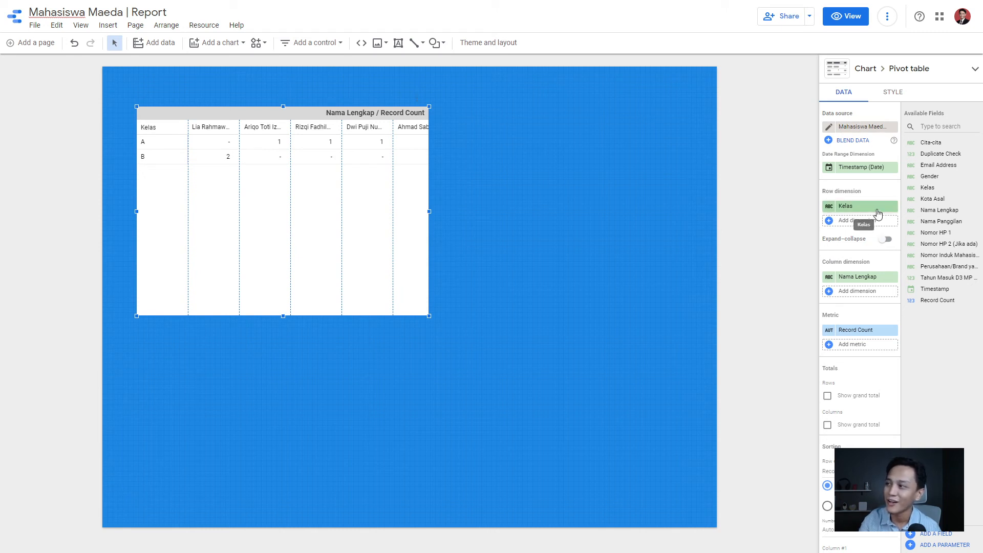
{"action": "left_click_drag", "start_coordinate": [896, 257], "coordinate": [889, 315]}
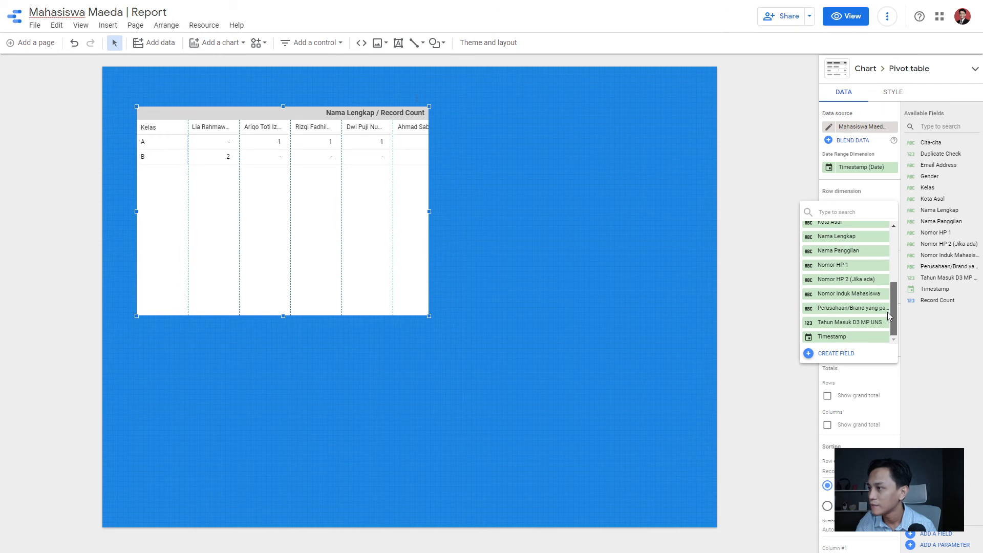
{"action": "left_click", "coordinate": [957, 357]}
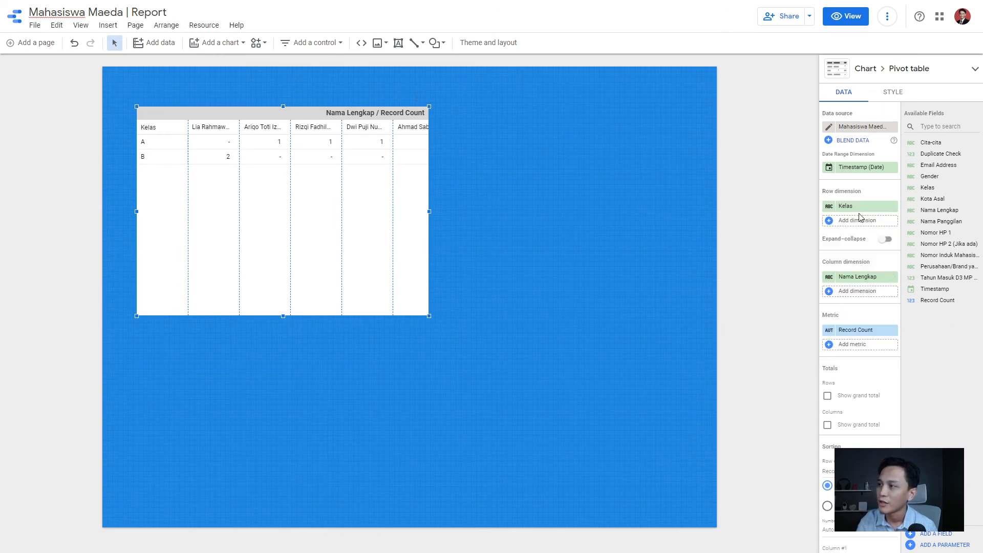
Add Tahun Masuk D3 MP UNS as a row dimension of the pivot table and place it above Kelas.
{"action": "left_click", "coordinate": [830, 222]}
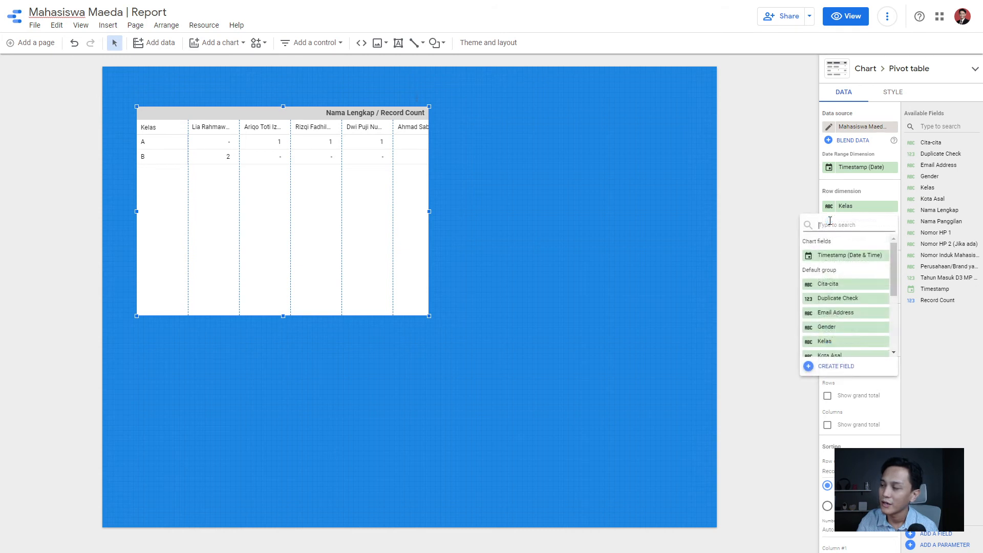
{"action": "left_click_drag", "start_coordinate": [894, 280], "coordinate": [891, 341]}
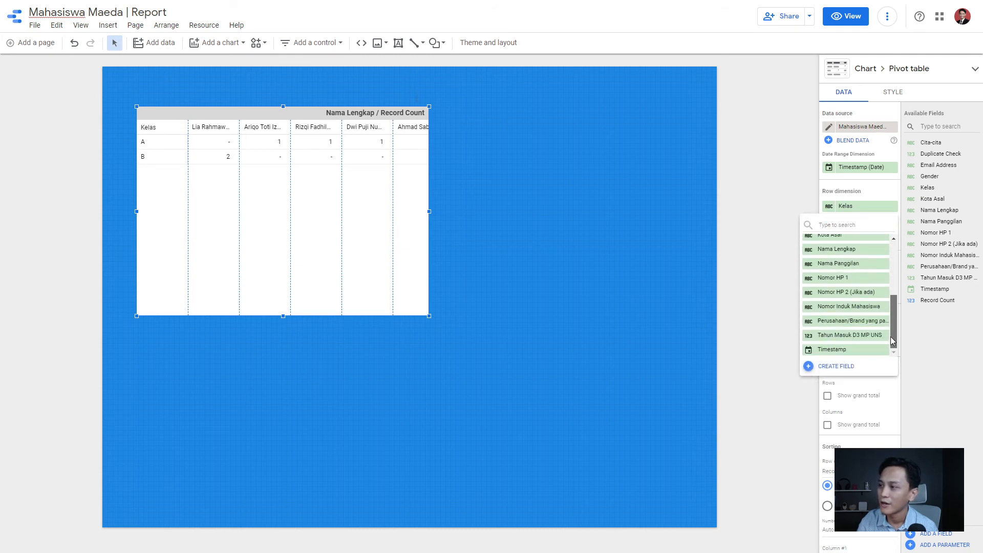
{"action": "left_click", "coordinate": [846, 335]}
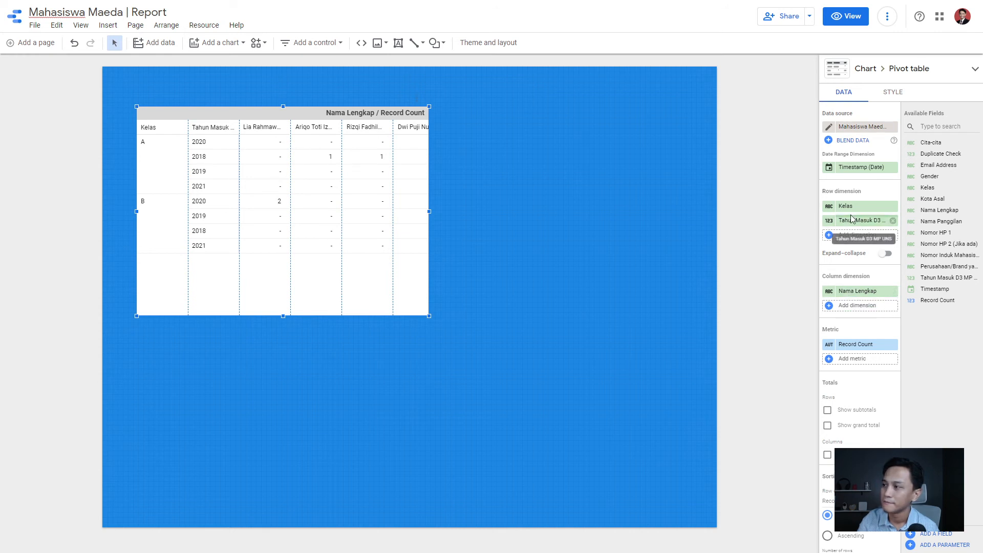
{"action": "left_click_drag", "start_coordinate": [852, 219], "coordinate": [853, 205]}
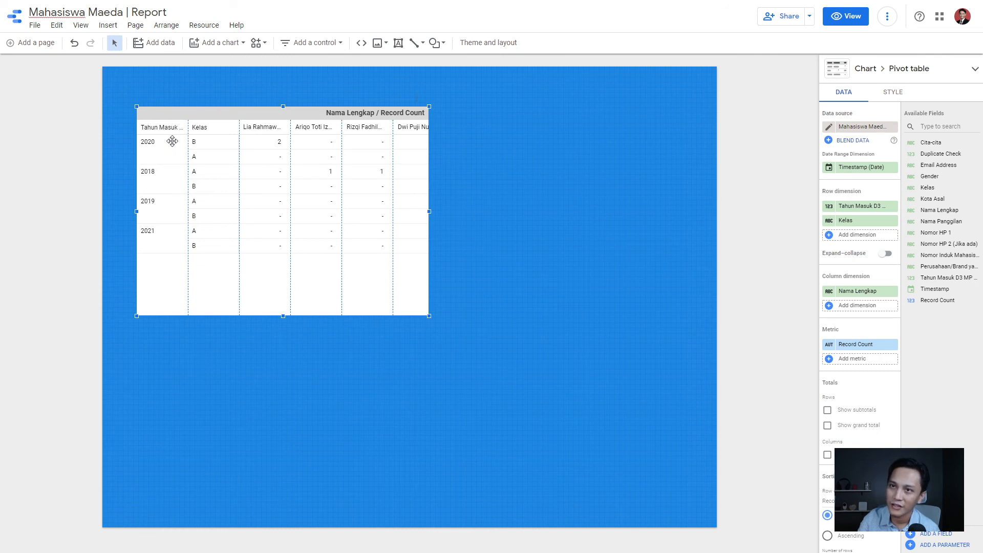
Remove the Nama Lengkap column dimension from the pivot table, narrow the table and deselect it.
{"action": "left_click", "coordinate": [894, 292]}
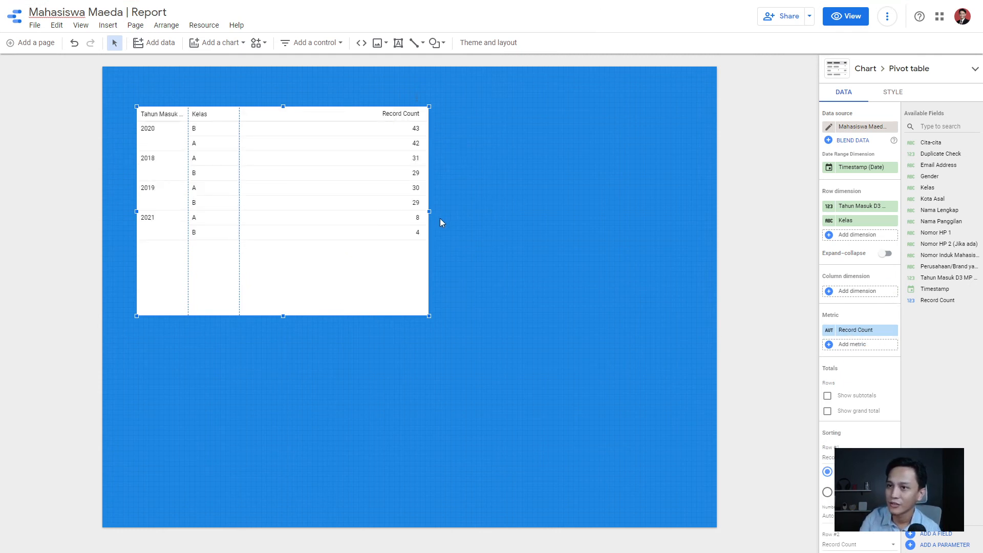
{"action": "left_click_drag", "start_coordinate": [429, 211], "coordinate": [300, 191]}
{"action": "left_click", "coordinate": [397, 202]}
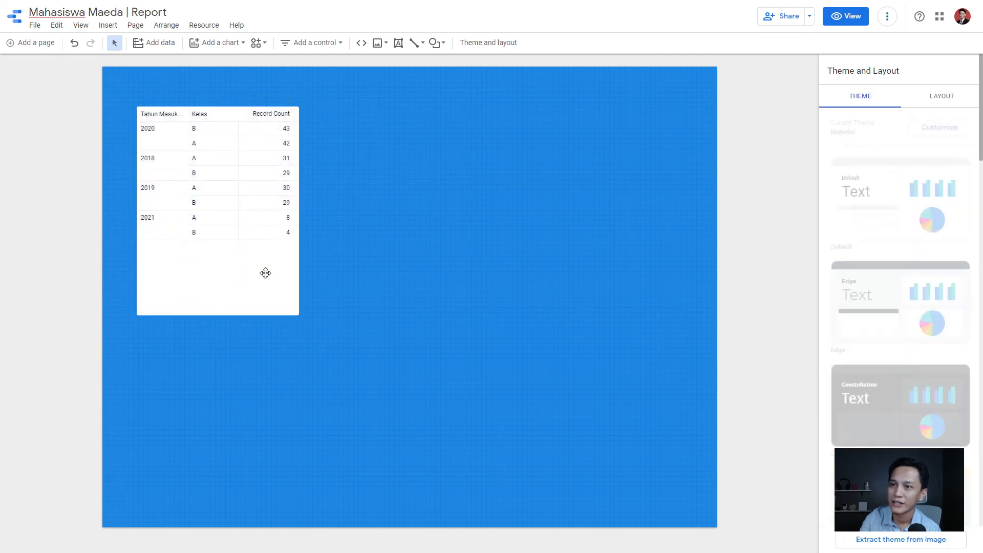
Shorten the pivot table to fit just below its last data row and deselect it.
{"action": "left_click", "coordinate": [263, 272]}
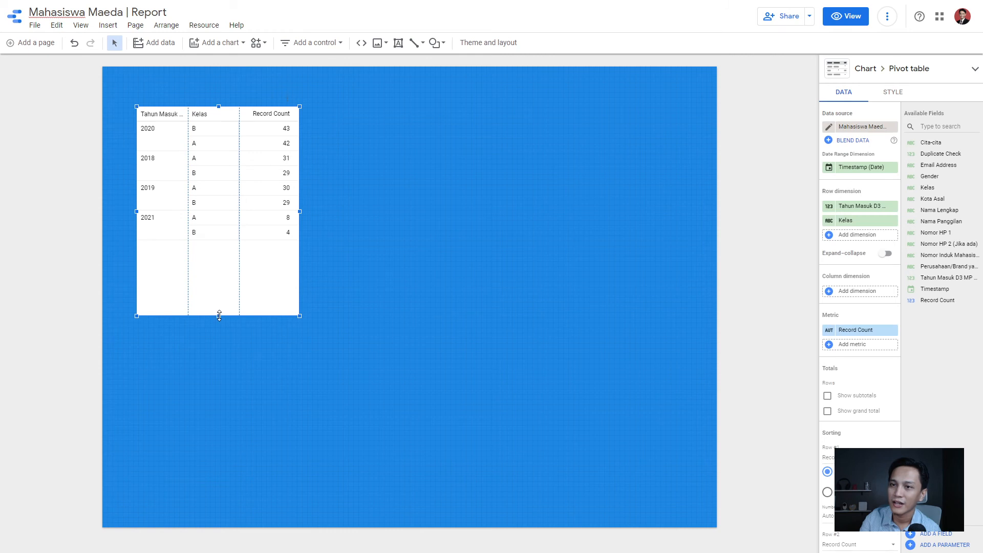
{"action": "left_click_drag", "start_coordinate": [219, 315], "coordinate": [240, 250]}
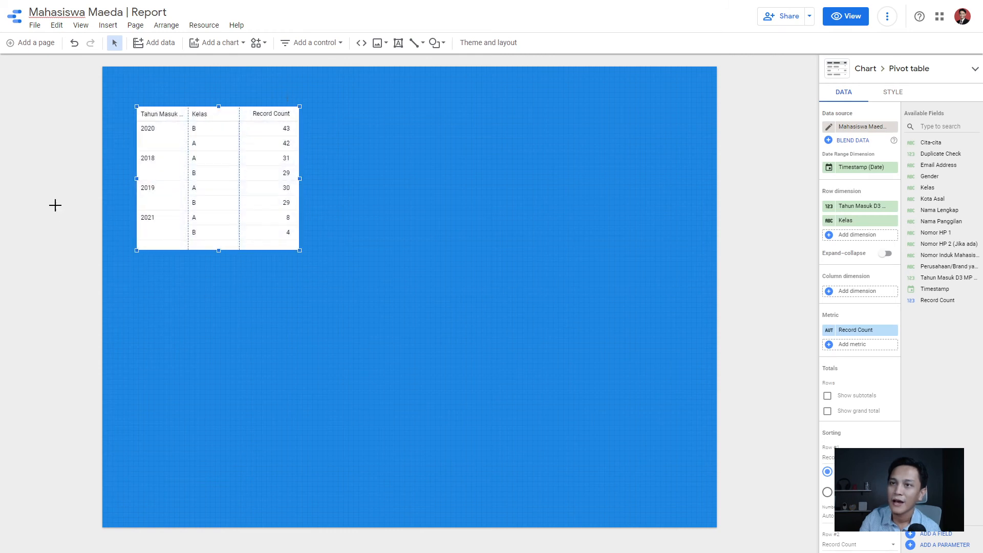
{"action": "left_click", "coordinate": [55, 205]}
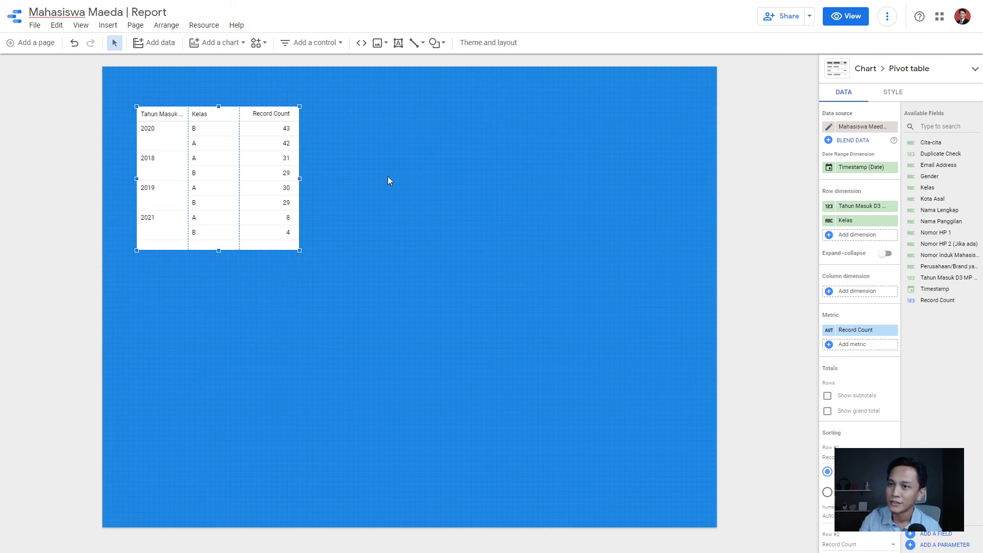
{"action": "left_click", "coordinate": [800, 210]}
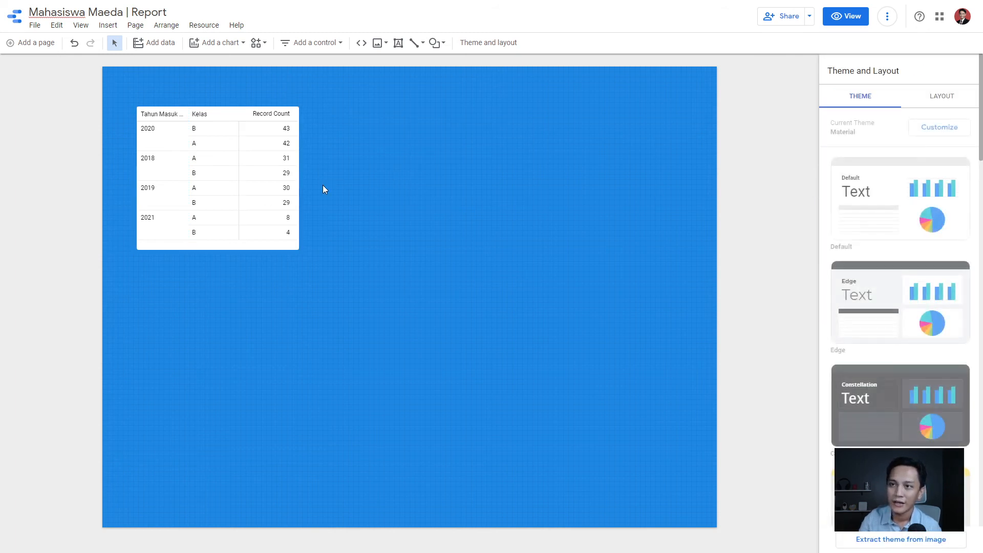
Add a stacked column chart to the right of the pivot table, level with its top, using Tahun Masuk D3 MP UNS as dimension.
{"action": "left_click", "coordinate": [268, 174]}
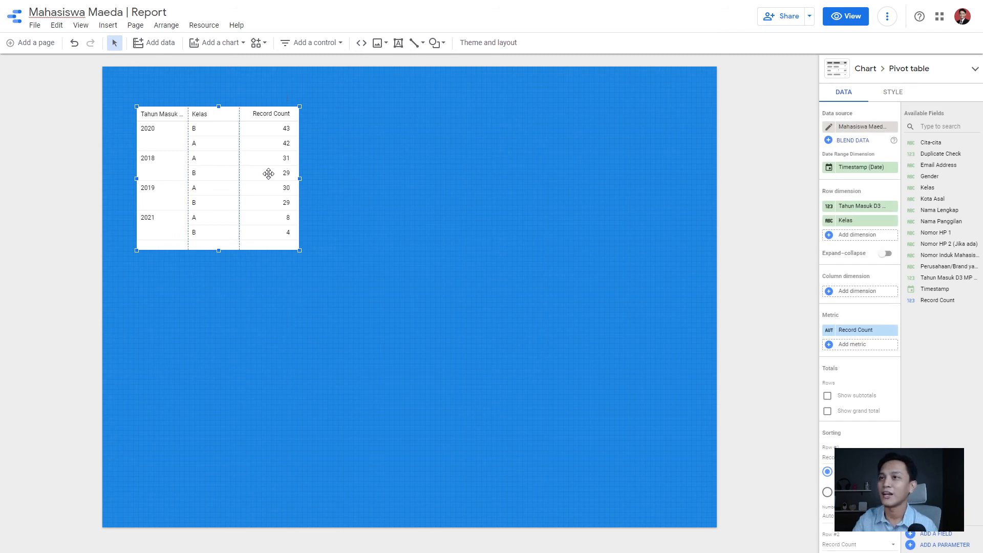
{"action": "left_click", "coordinate": [234, 51]}
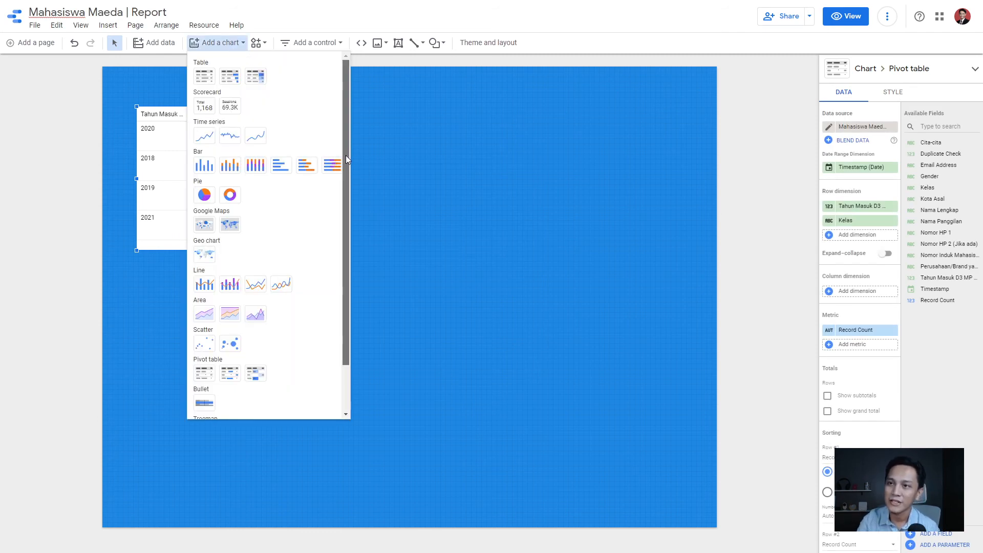
{"action": "left_click", "coordinate": [228, 169]}
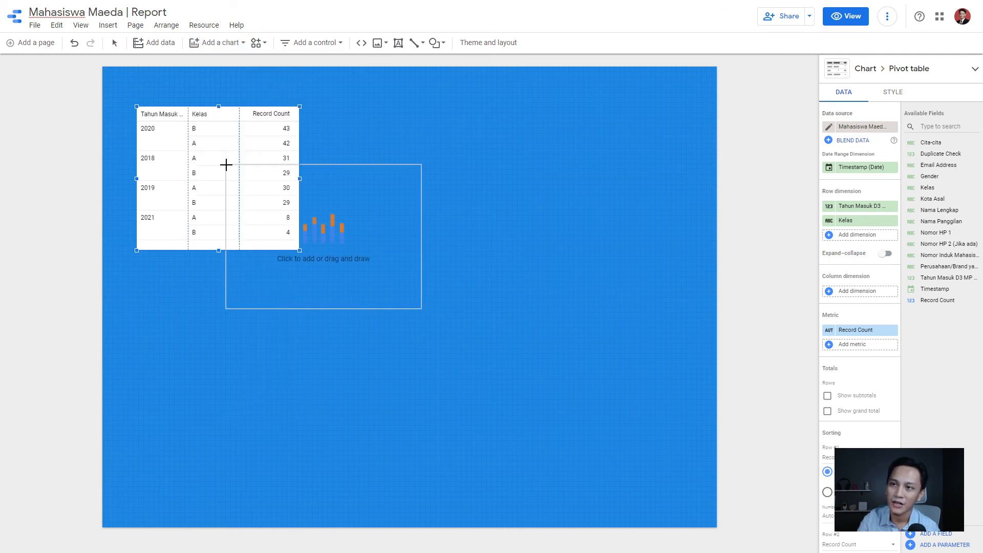
{"action": "left_click", "coordinate": [321, 111]}
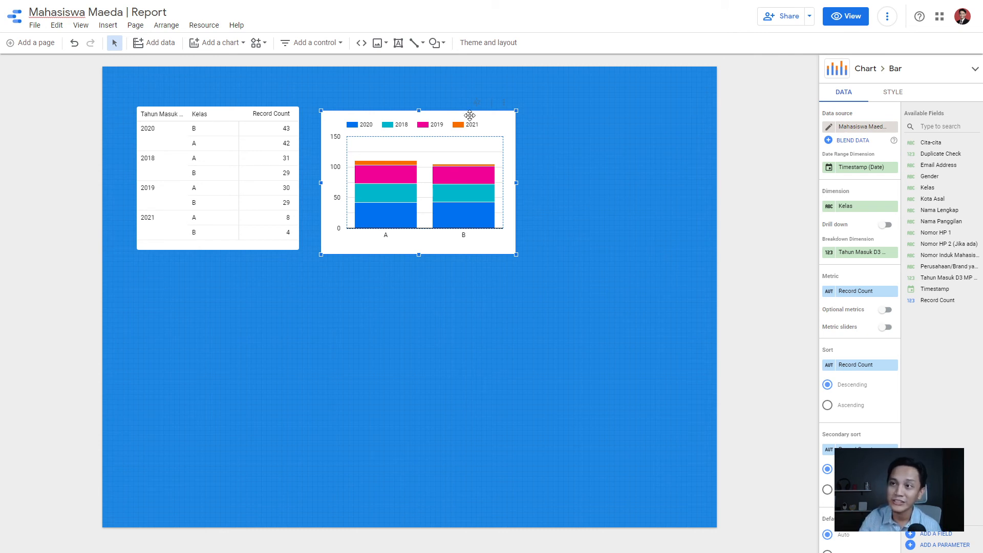
{"action": "left_click_drag", "start_coordinate": [468, 113], "coordinate": [469, 109]}
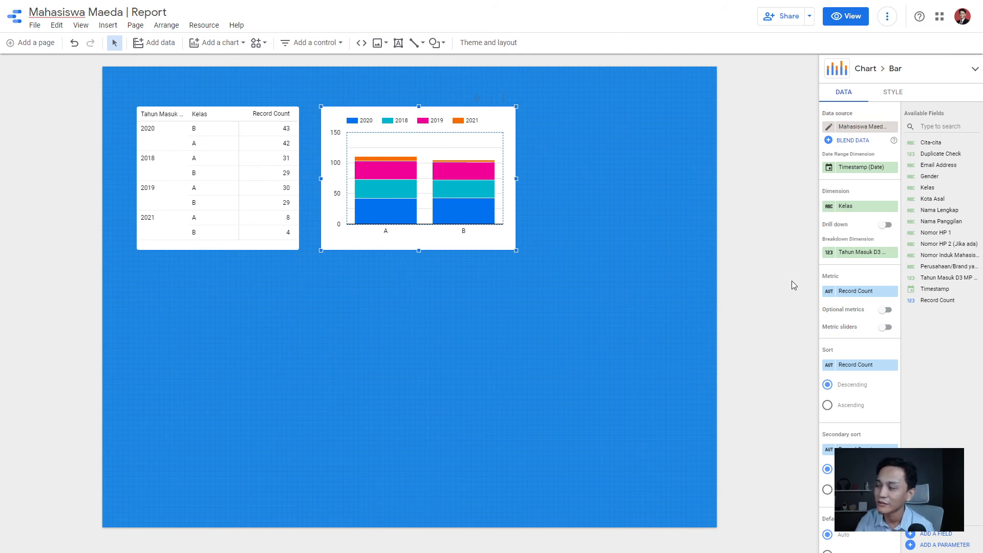
{"action": "left_click", "coordinate": [860, 206]}
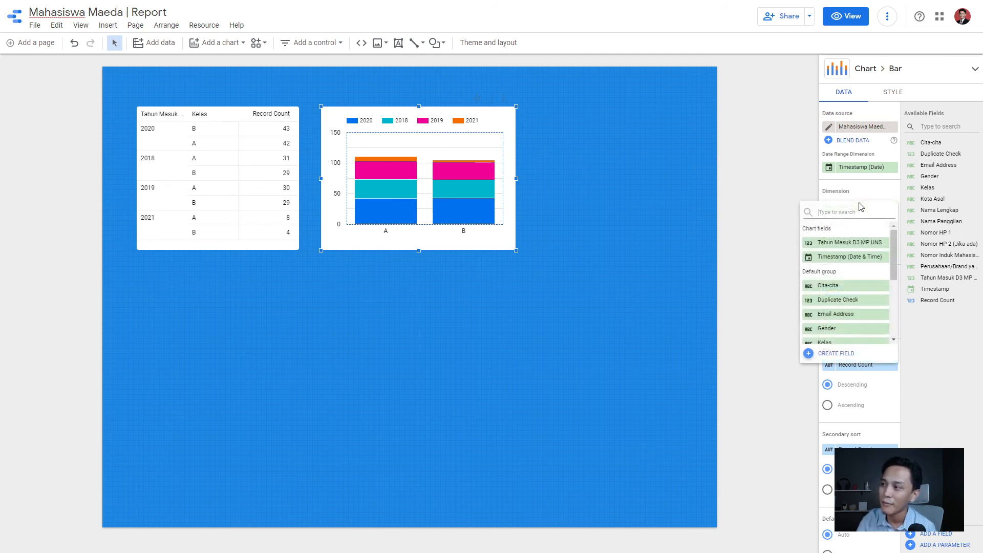
{"action": "left_click", "coordinate": [869, 245]}
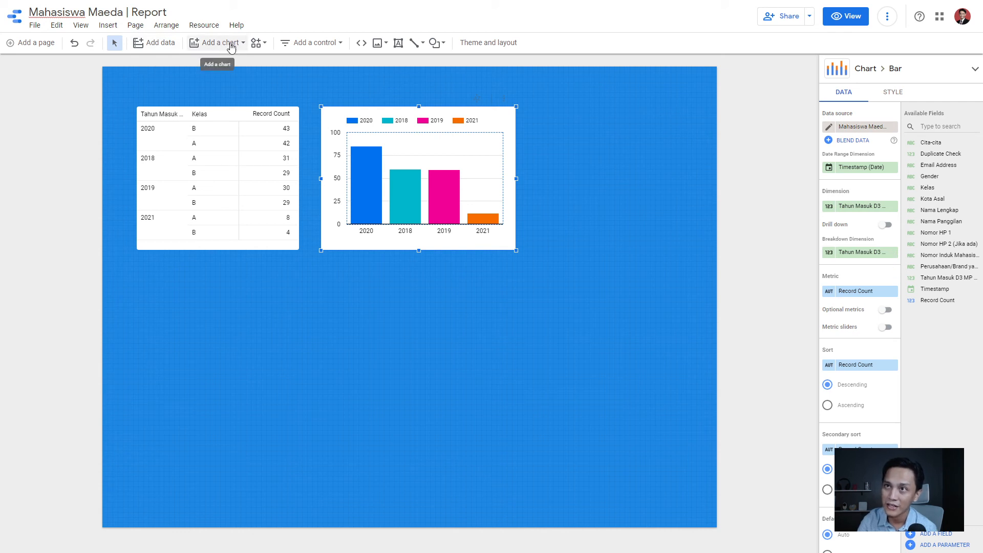
Set the column chart's breakdown dimension to Gender.
{"action": "left_click", "coordinate": [881, 254]}
{"action": "scroll", "coordinate": [892, 297], "scroll_direction": "down", "scroll_amount": 1}
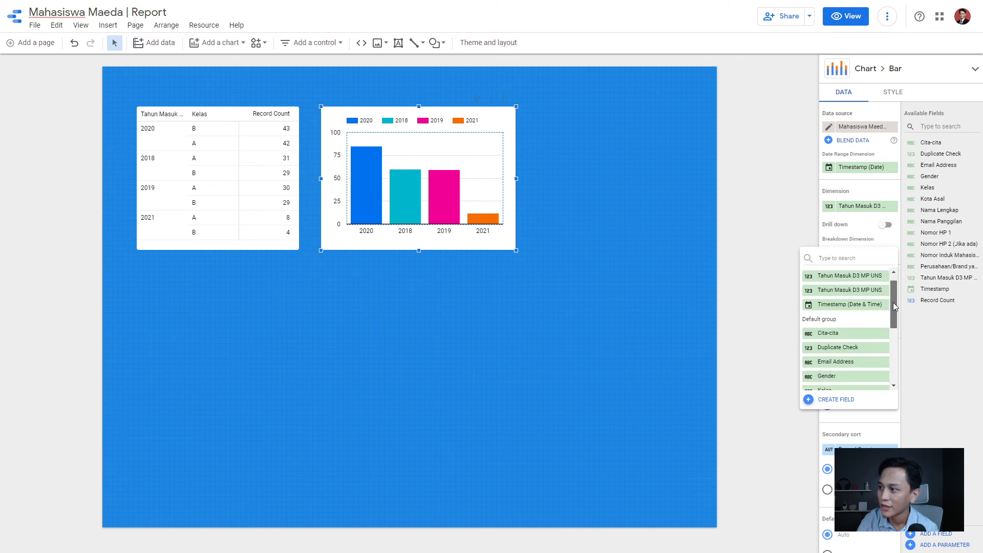
{"action": "left_click_drag", "start_coordinate": [895, 306], "coordinate": [890, 333]}
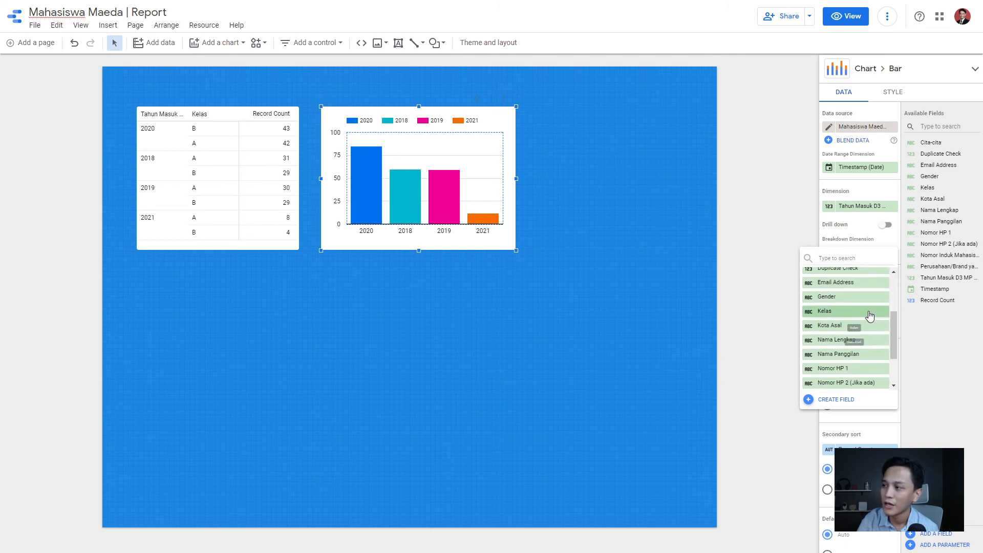
{"action": "left_click", "coordinate": [849, 302]}
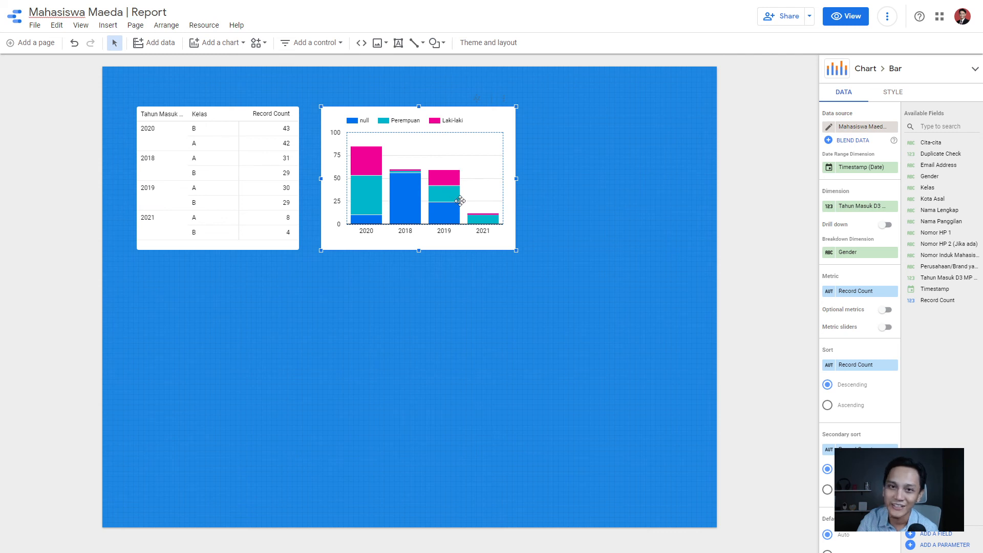
Set the column chart's breakdown dimension to Kelas and deselect the chart.
{"action": "left_click", "coordinate": [866, 253]}
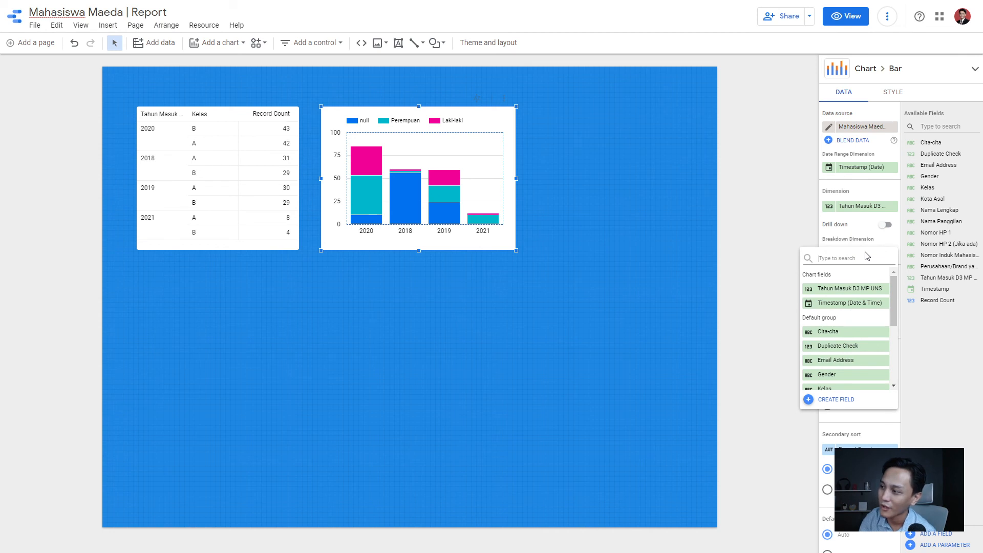
{"action": "left_click_drag", "start_coordinate": [890, 293], "coordinate": [895, 315]}
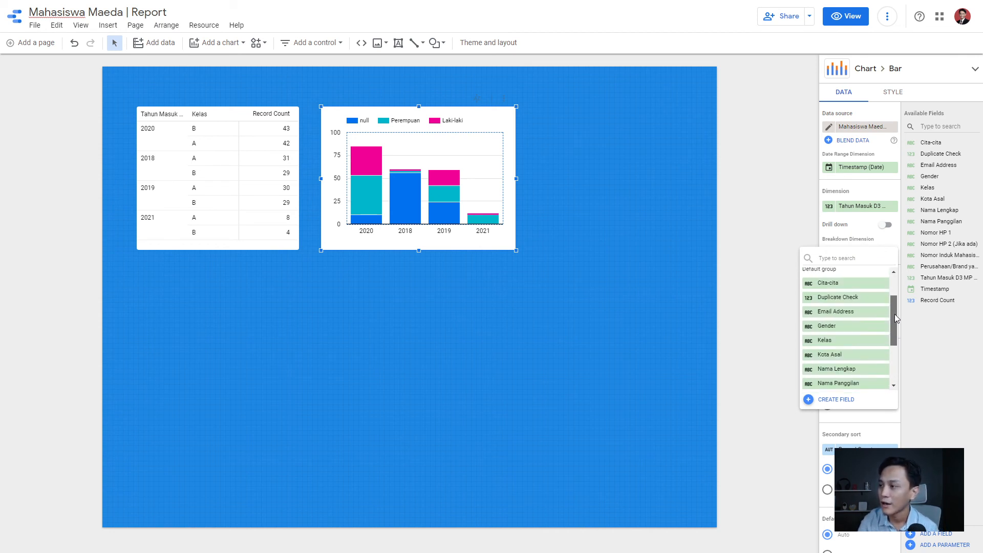
{"action": "left_click", "coordinate": [873, 341]}
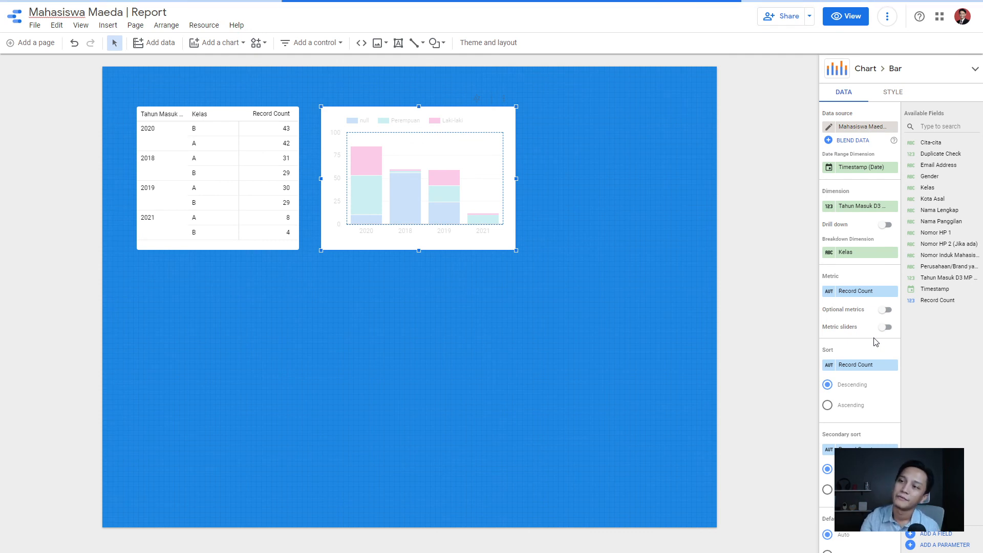
{"action": "left_click", "coordinate": [739, 286]}
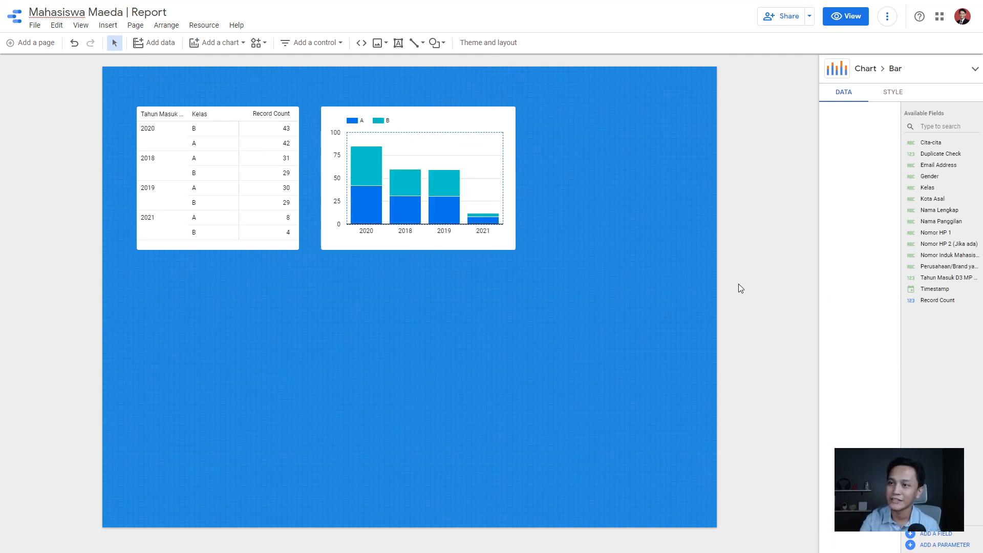
Enlarge the stacked column chart in height and width, keeping its upper-left corner in place, and deselect it.
{"action": "left_click", "coordinate": [404, 156]}
{"action": "left_click_drag", "start_coordinate": [419, 251], "coordinate": [412, 376]}
{"action": "left_click_drag", "start_coordinate": [519, 242], "coordinate": [618, 246]}
{"action": "left_click", "coordinate": [739, 238]}
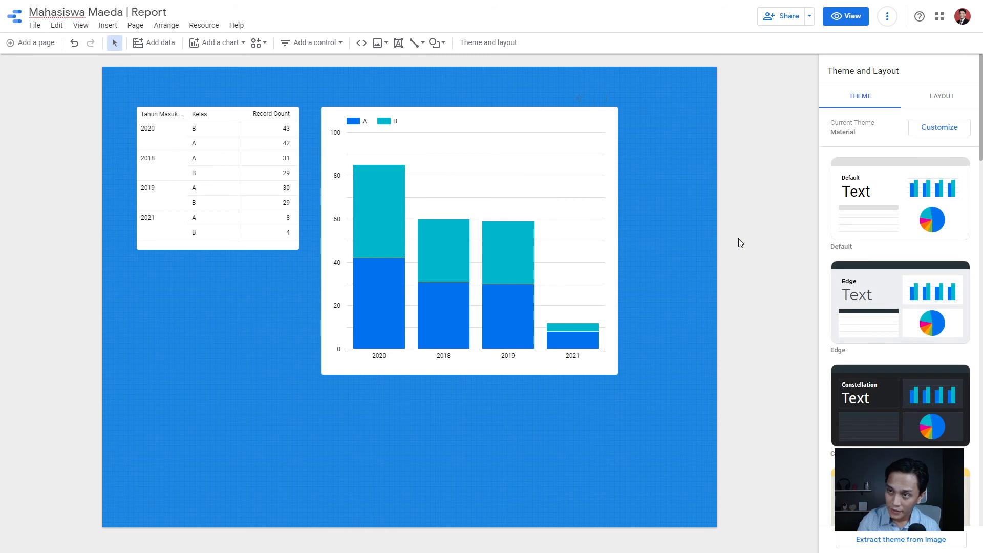
Show data labels on the stacked column chart's bars.
{"action": "left_click", "coordinate": [360, 263]}
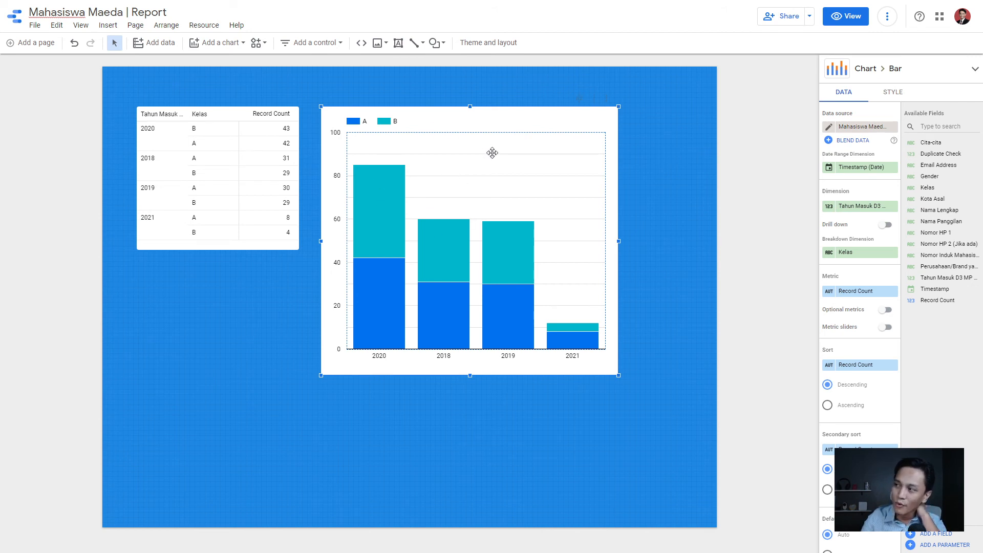
{"action": "left_click", "coordinate": [902, 101]}
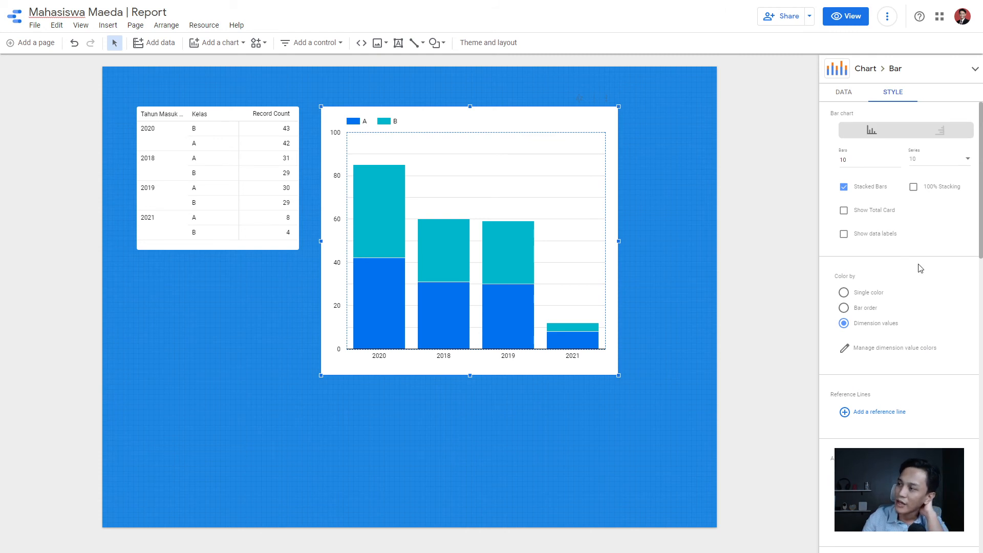
{"action": "left_click", "coordinate": [883, 234]}
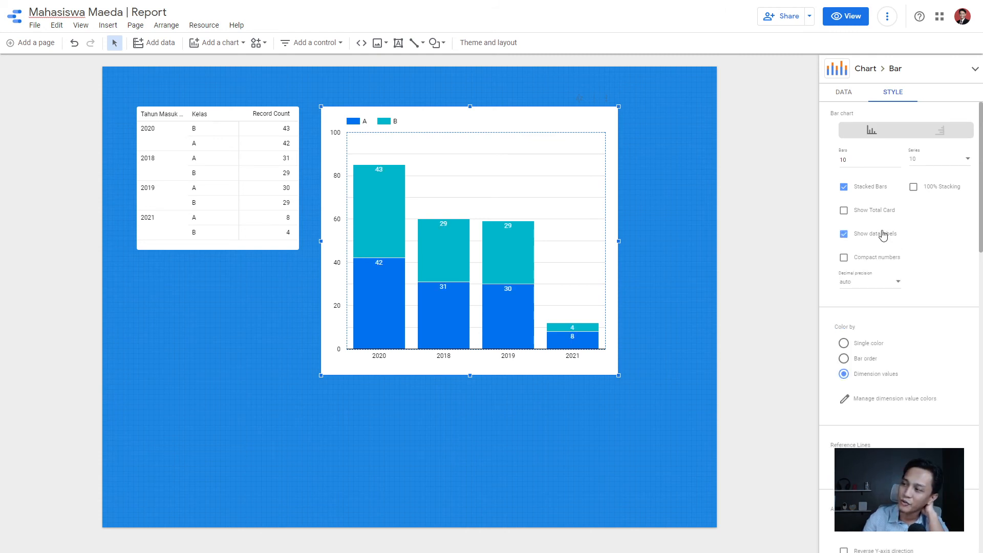
{"action": "left_click", "coordinate": [757, 241]}
{"action": "left_click", "coordinate": [192, 164]}
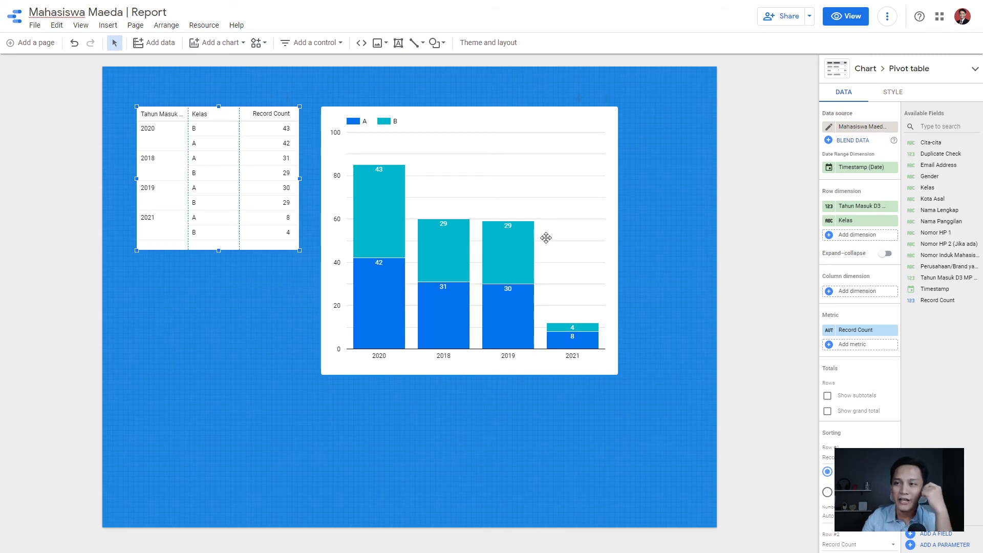
{"action": "left_click", "coordinate": [344, 227]}
{"action": "left_click", "coordinate": [273, 195]}
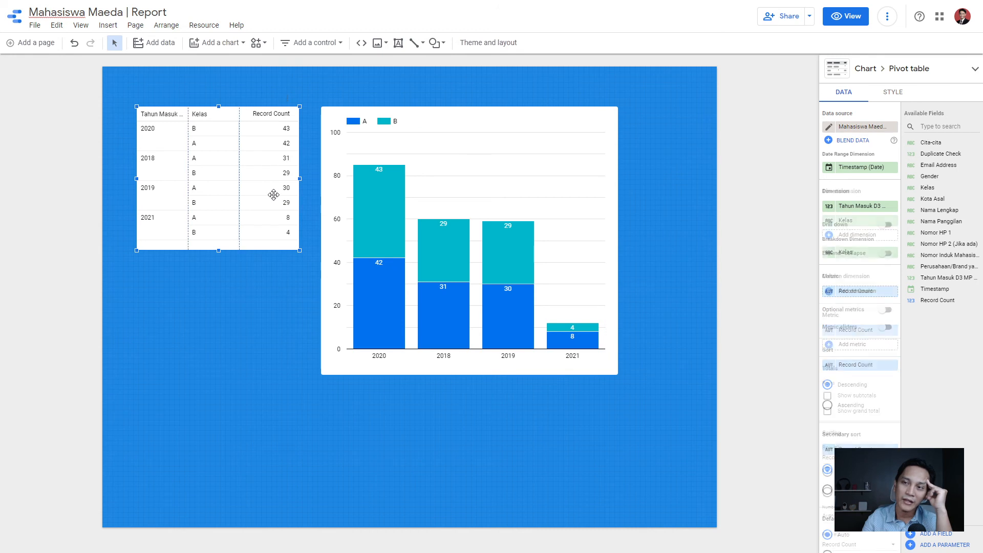
Set both the sort and the secondary sort of the column chart to ascending by Record Count.
{"action": "left_click", "coordinate": [323, 239]}
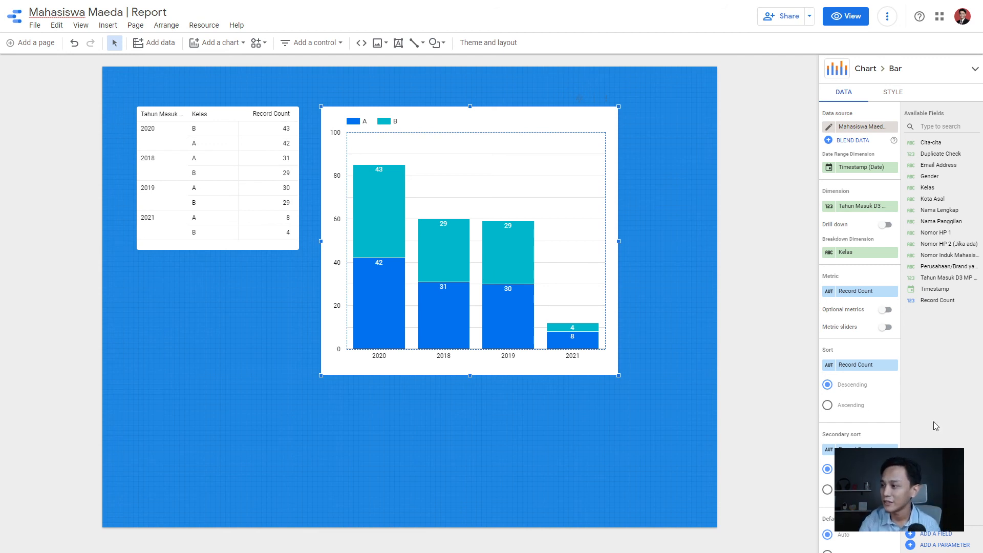
{"action": "left_click", "coordinate": [828, 405]}
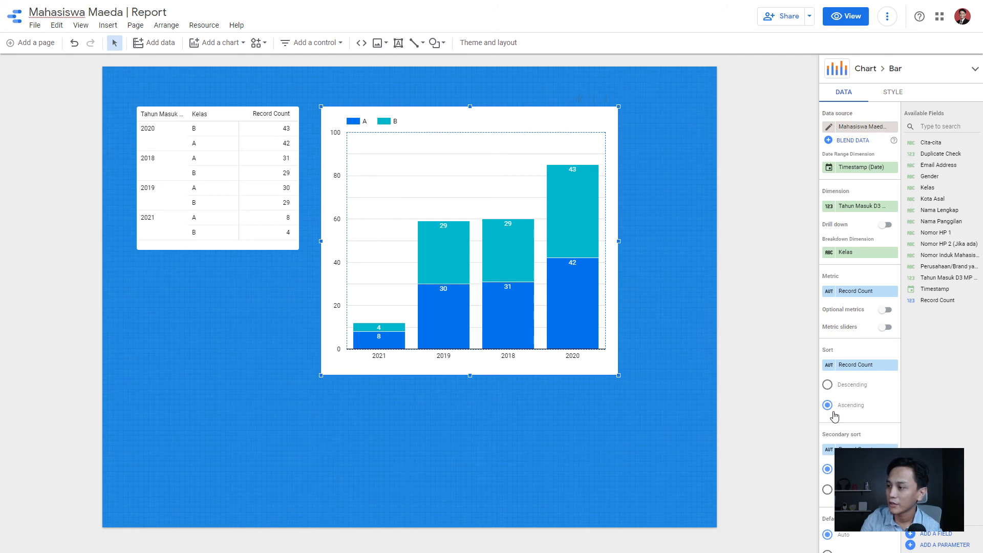
{"action": "scroll", "coordinate": [833, 415], "scroll_direction": "down", "scroll_amount": 4}
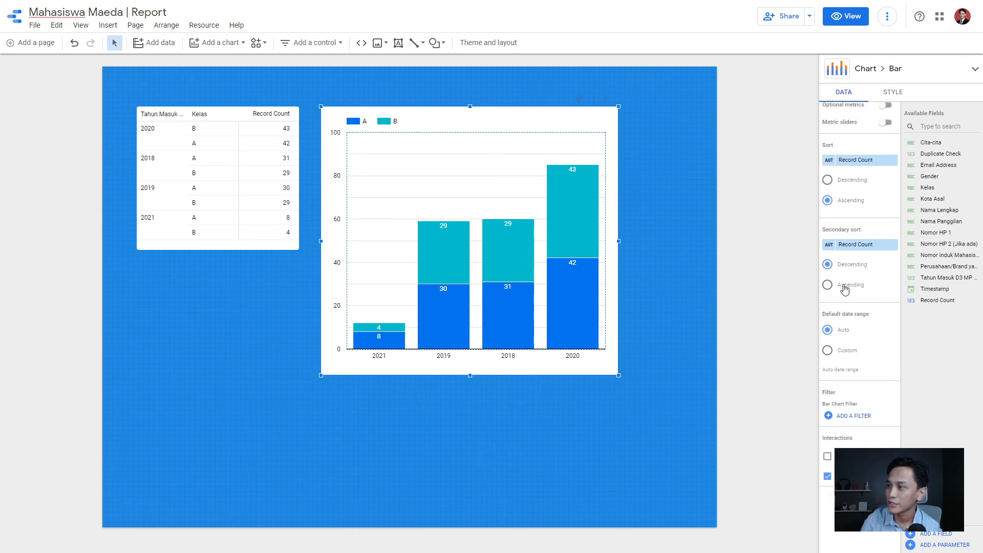
{"action": "left_click", "coordinate": [828, 285]}
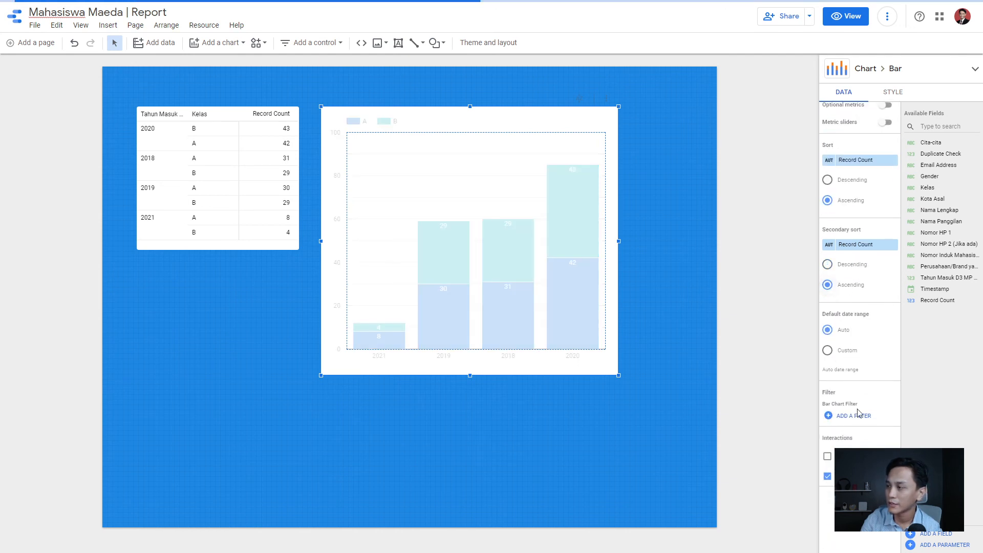
{"action": "scroll", "coordinate": [867, 383], "scroll_direction": "up", "scroll_amount": 2}
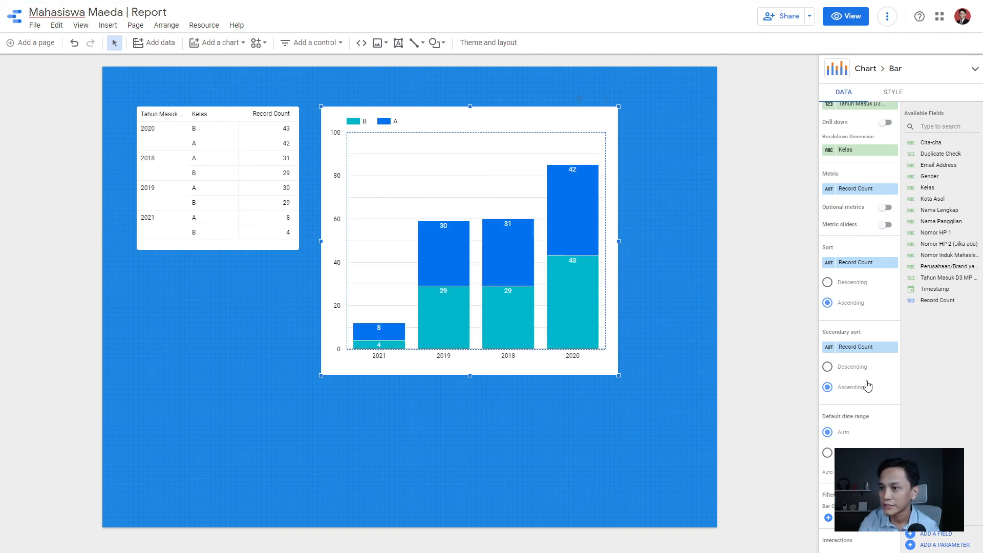
{"action": "scroll", "coordinate": [868, 386], "scroll_direction": "down", "scroll_amount": 2}
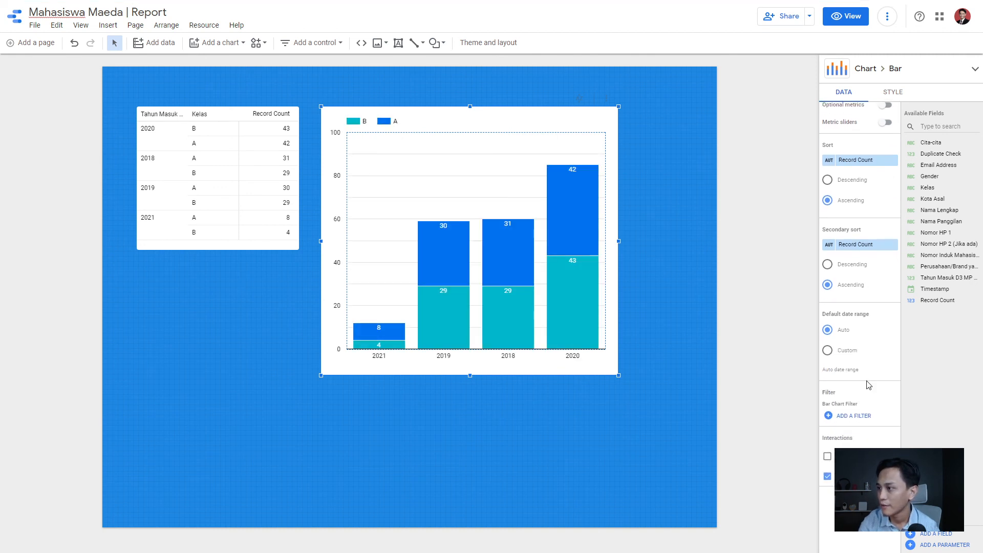
{"action": "scroll", "coordinate": [868, 384], "scroll_direction": "up", "scroll_amount": 4}
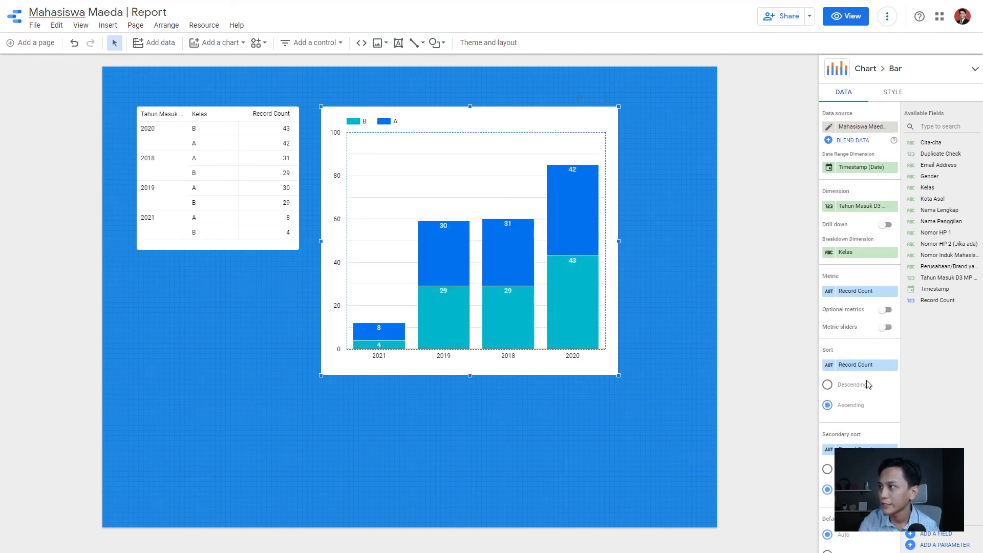
Review the column chart's style settings and its dimension, sort and interaction settings without changing them, and deselect the chart.
{"action": "left_click", "coordinate": [897, 96]}
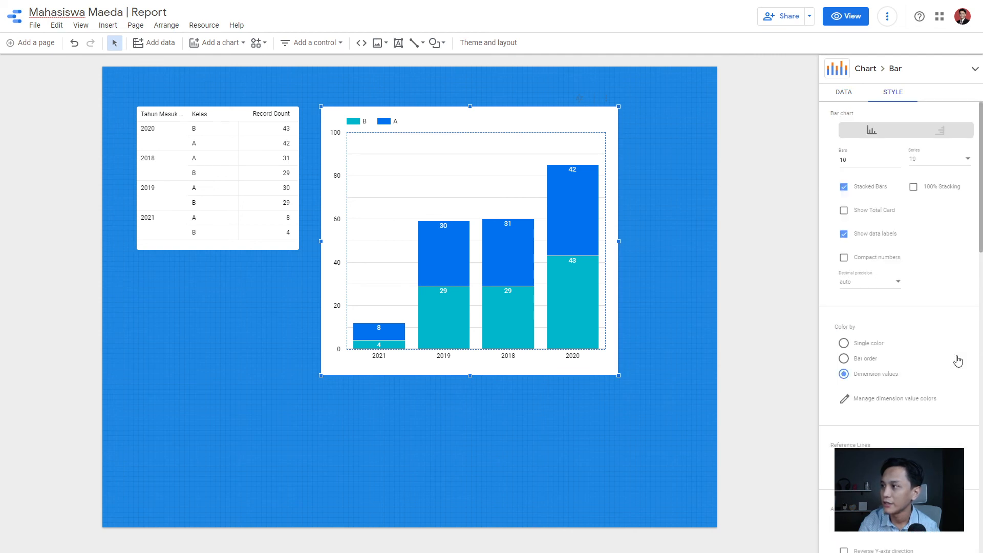
{"action": "scroll", "coordinate": [951, 362], "scroll_direction": "down", "scroll_amount": 5}
{"action": "scroll", "coordinate": [945, 369], "scroll_direction": "down", "scroll_amount": 15}
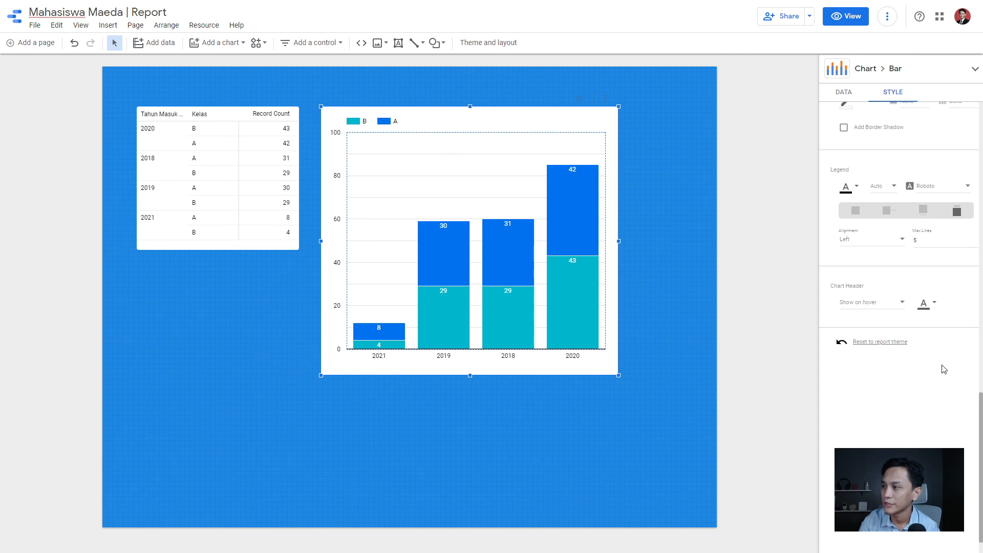
{"action": "scroll", "coordinate": [945, 363], "scroll_direction": "up", "scroll_amount": 8}
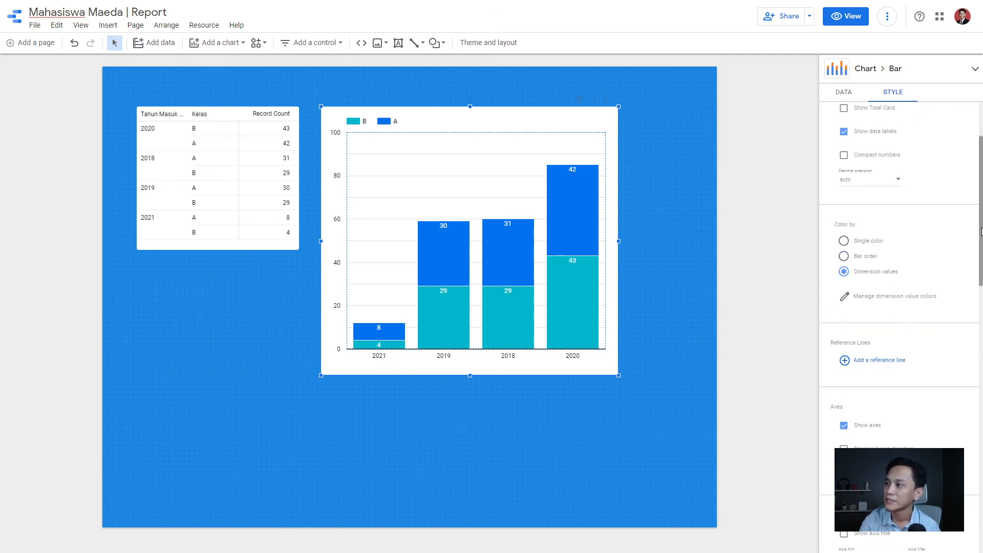
{"action": "left_click_drag", "start_coordinate": [976, 228], "coordinate": [977, 272]}
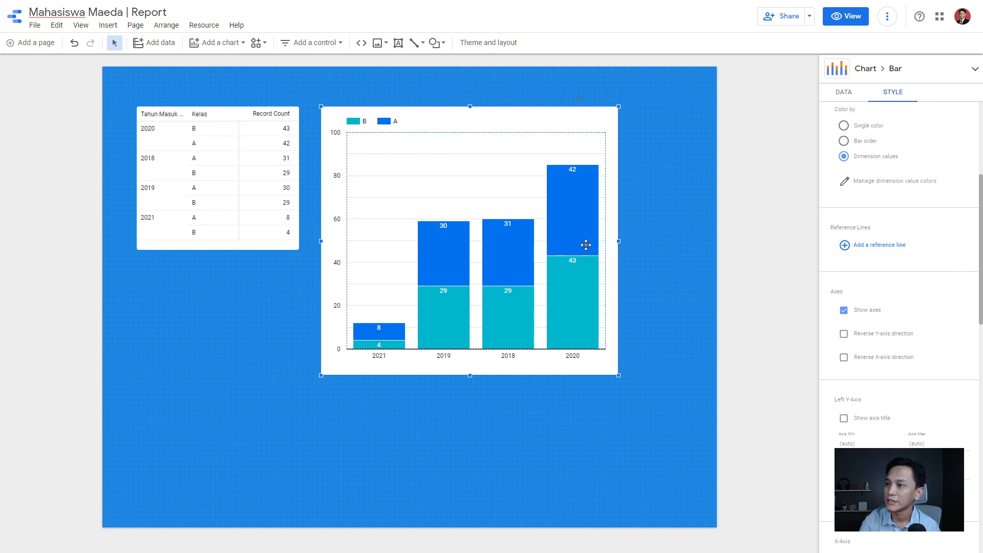
{"action": "left_click", "coordinate": [842, 98]}
{"action": "scroll", "coordinate": [869, 342], "scroll_direction": "up", "scroll_amount": 3}
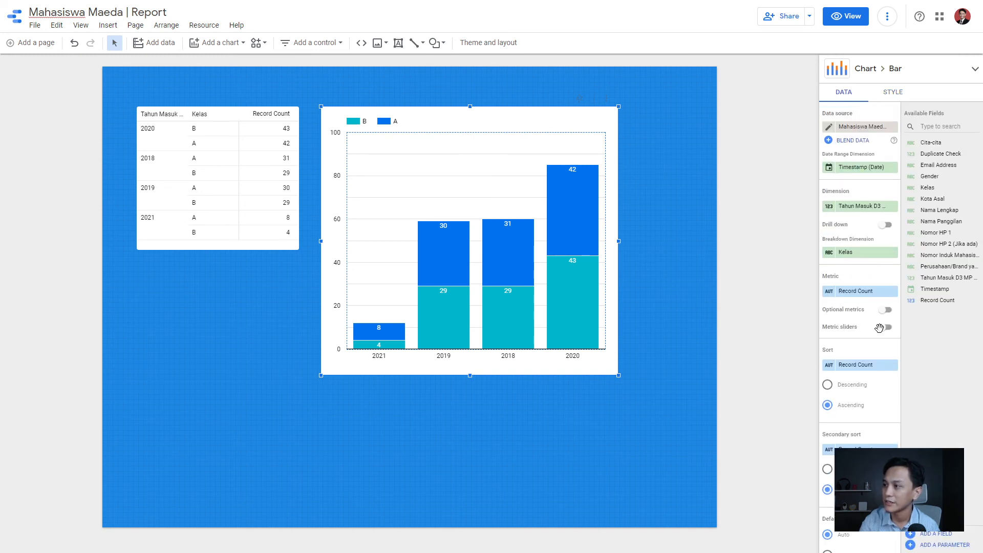
{"action": "left_click", "coordinate": [860, 251]}
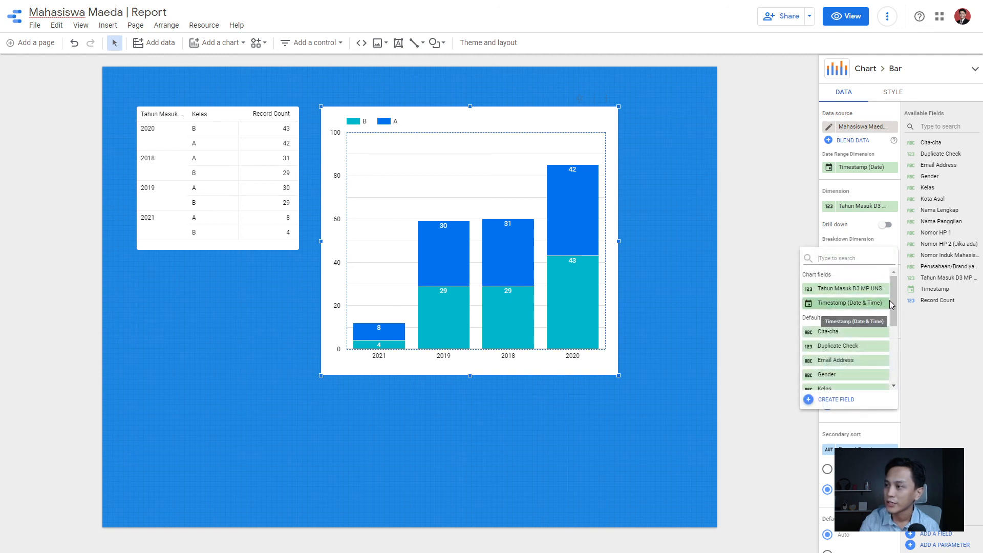
{"action": "left_click", "coordinate": [851, 226]}
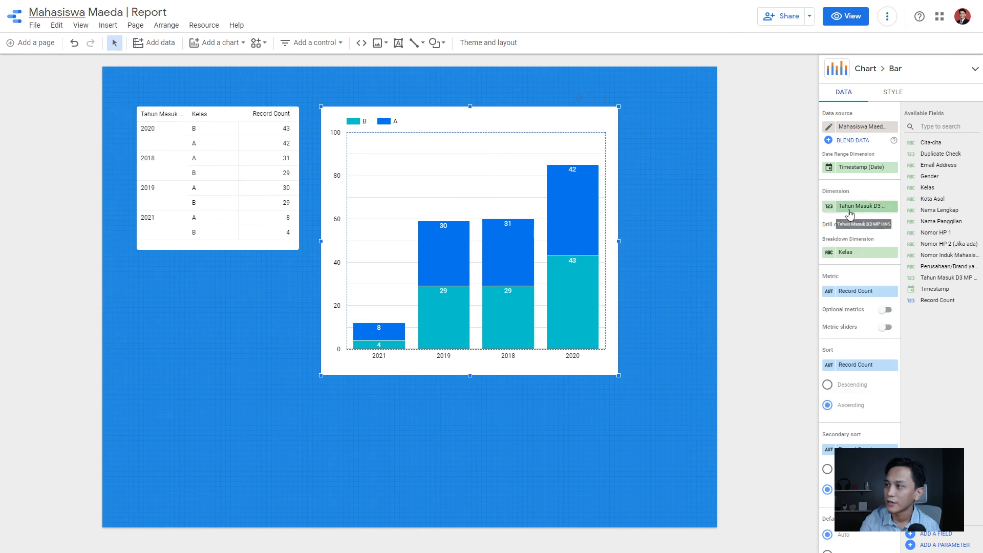
{"action": "left_click", "coordinate": [849, 210]}
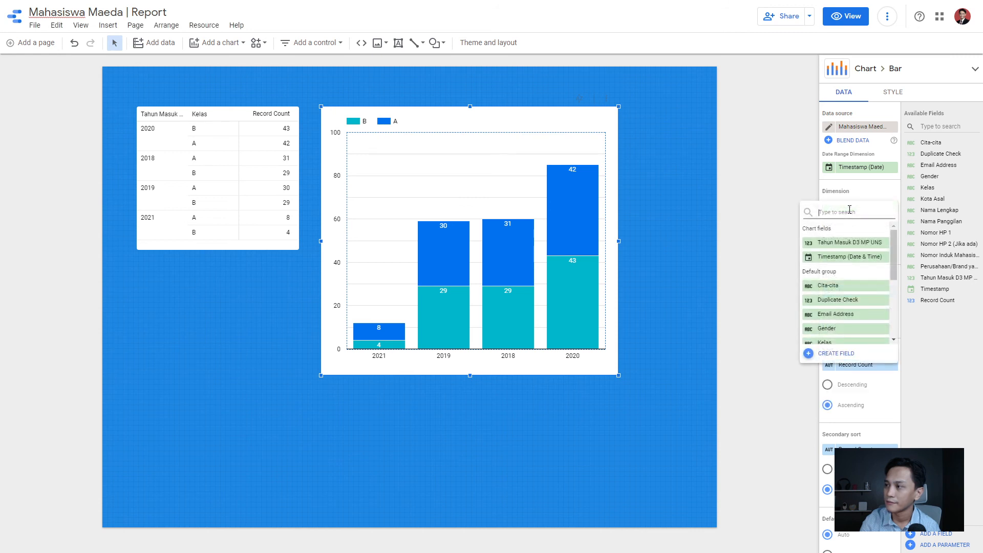
{"action": "left_click", "coordinate": [863, 244]}
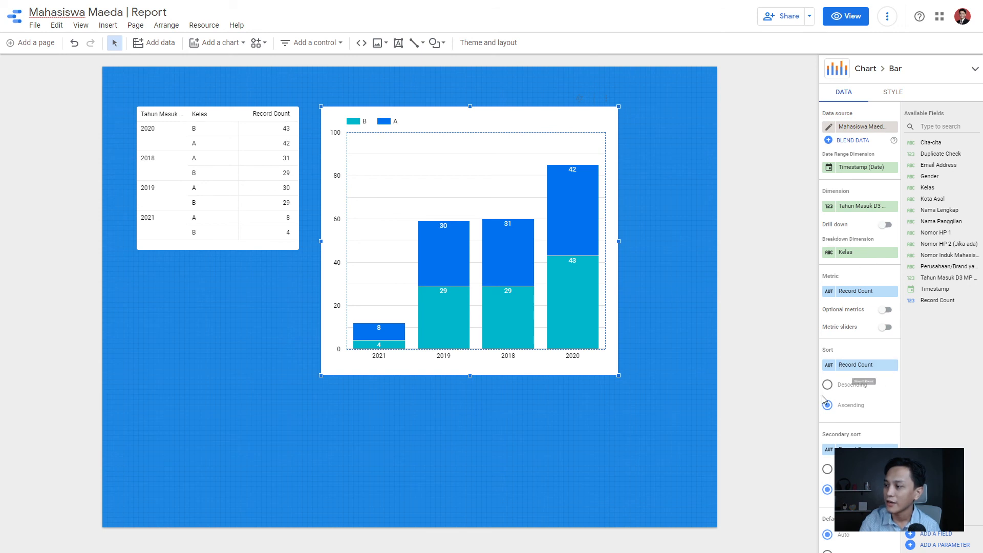
{"action": "scroll", "coordinate": [823, 397], "scroll_direction": "down", "scroll_amount": 5}
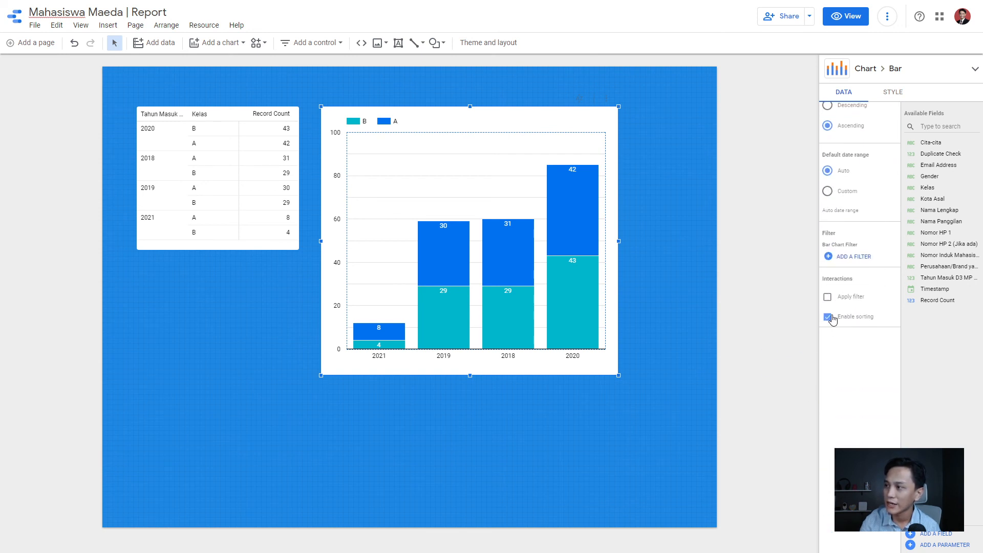
{"action": "left_click", "coordinate": [767, 276]}
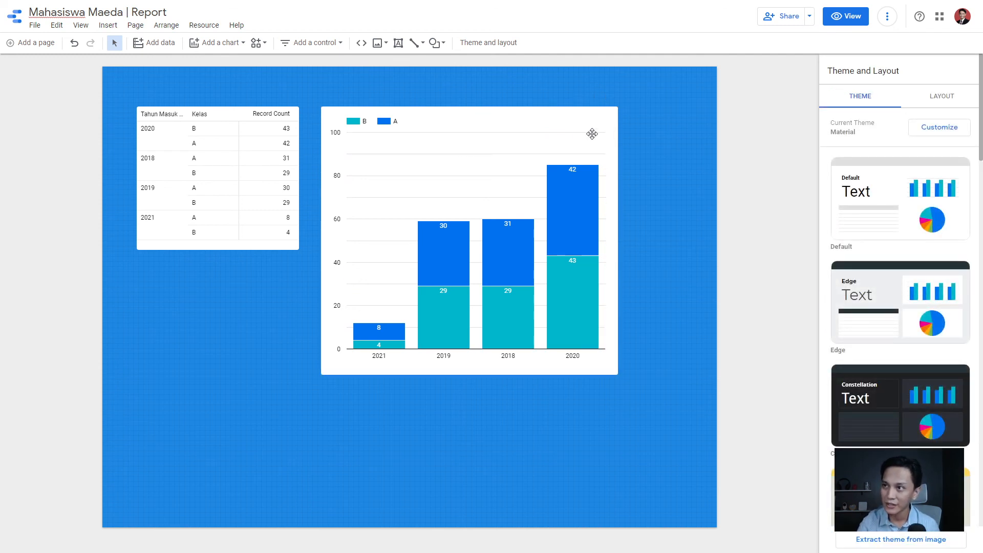
Move the pivot table and the column chart down together to free space for a title above them.
{"action": "left_click", "coordinate": [566, 139]}
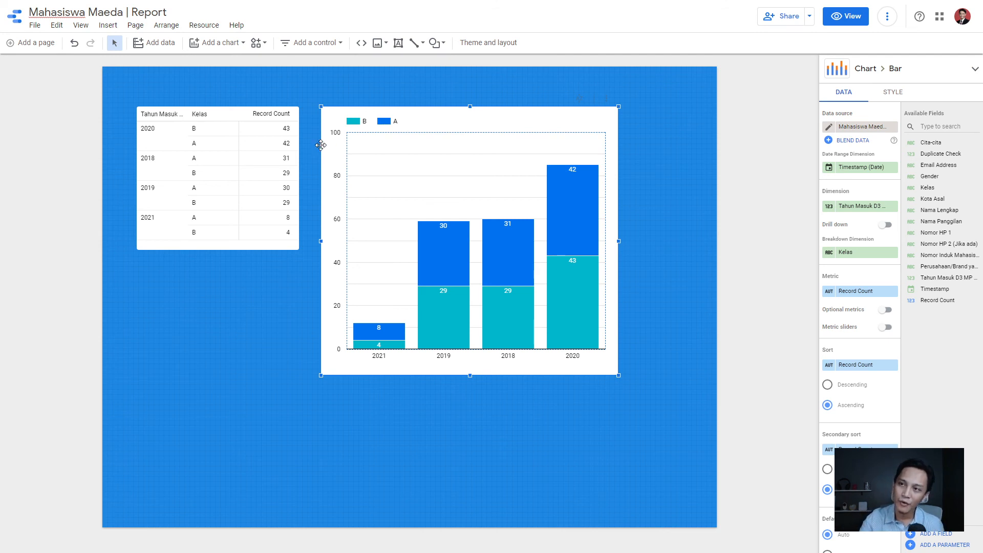
{"action": "left_click", "coordinate": [259, 130], "text": "shift"}
{"action": "left_click_drag", "start_coordinate": [277, 134], "coordinate": [281, 213]}
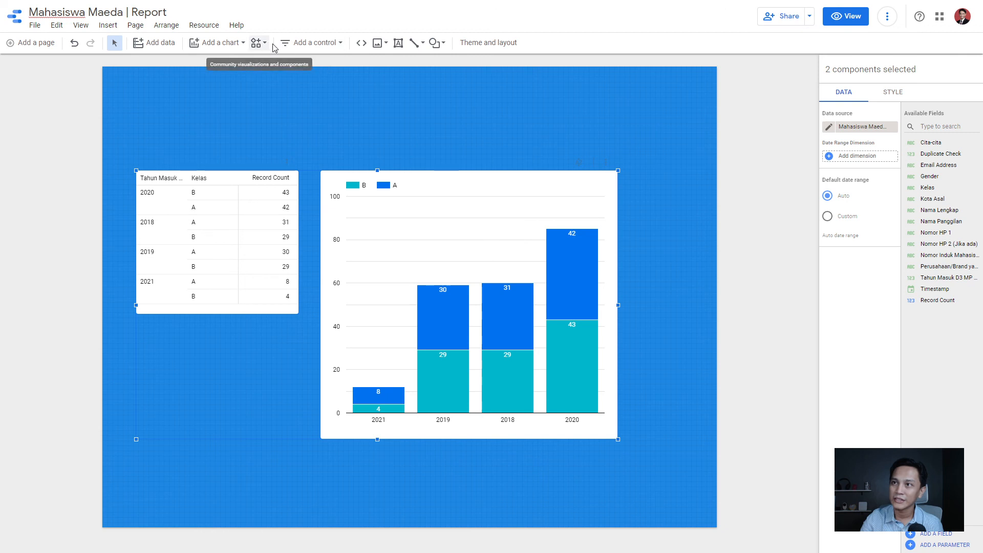
Add a text box above the pivot table reading "Data Mahasiswa Maeda 2021".
{"action": "left_click", "coordinate": [399, 44]}
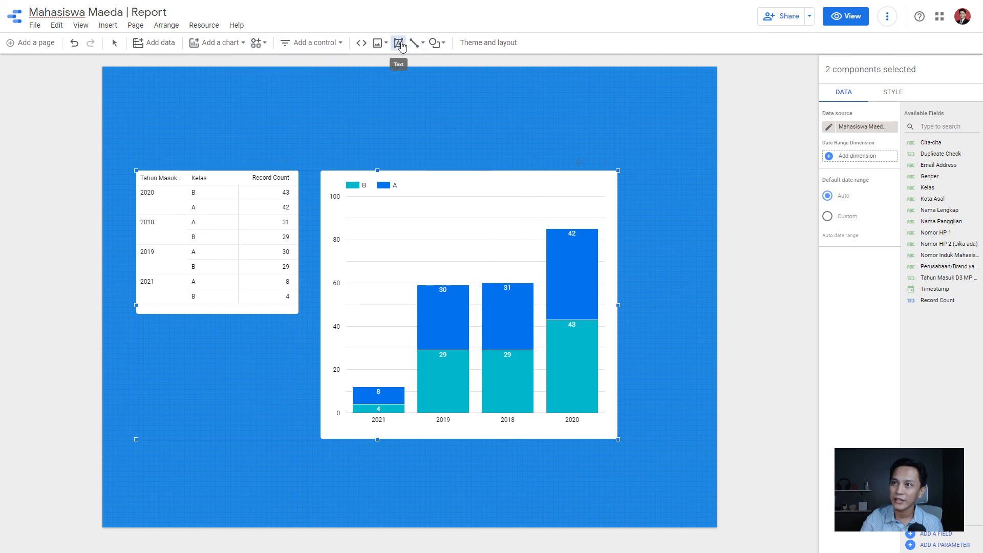
{"action": "left_click", "coordinate": [141, 106]}
{"action": "type", "text": "D"}
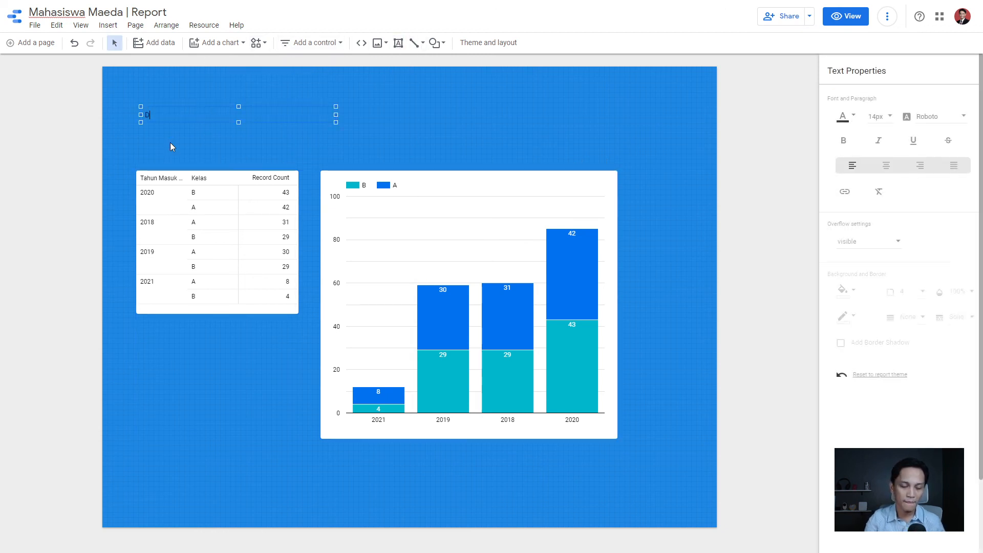
{"action": "type", "text": "ata Mahasiswa"}
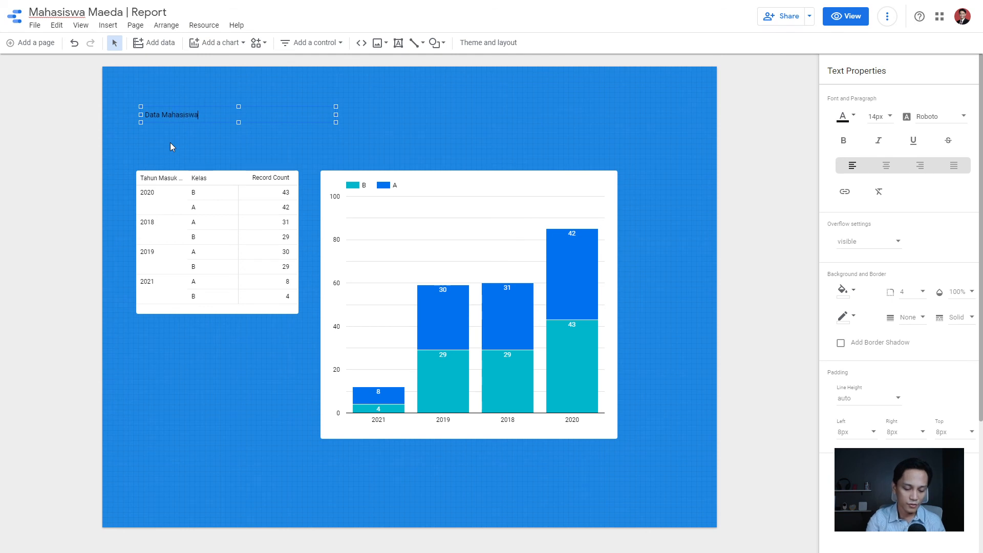
{"action": "type", "text": " Maeda 2021"}
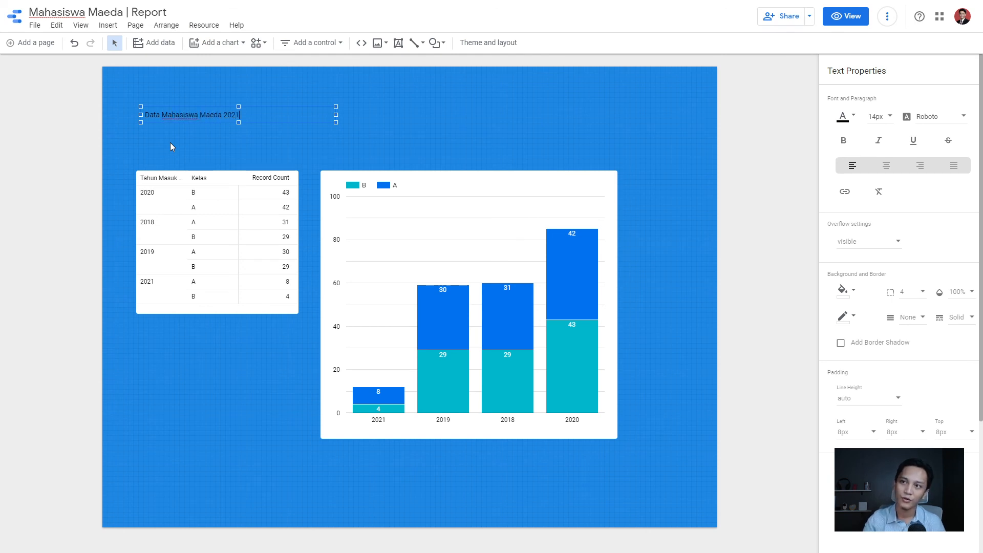
Format the title text as 40px bold and widen its text box to fit the title on one line.
{"action": "key", "text": "ctrl+a"}
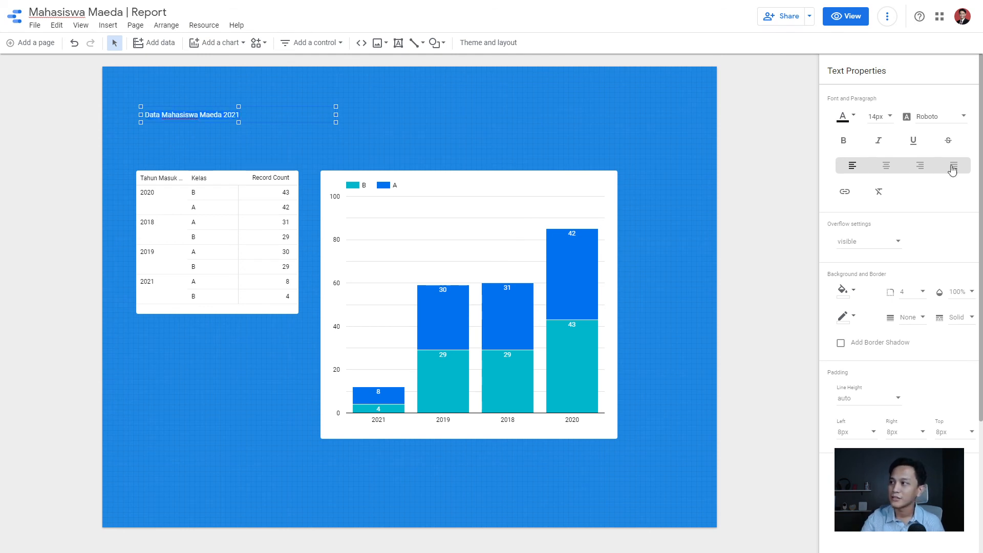
{"action": "left_click", "coordinate": [890, 117]}
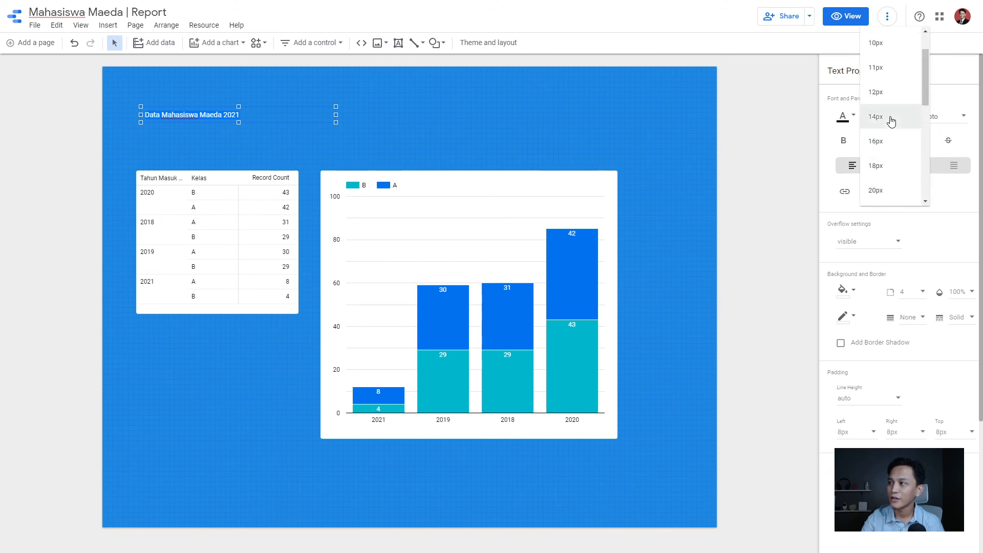
{"action": "scroll", "coordinate": [896, 137], "scroll_direction": "down", "scroll_amount": 3}
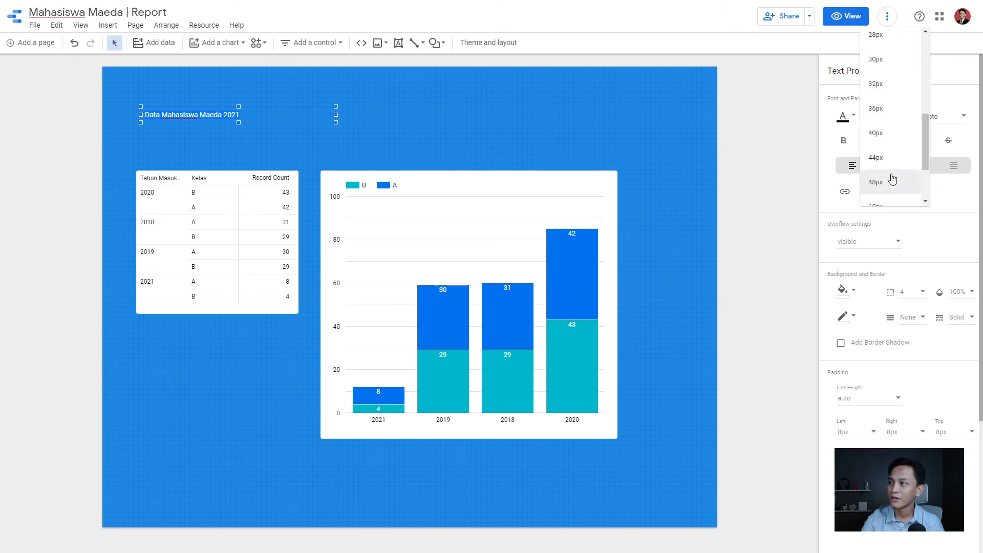
{"action": "left_click", "coordinate": [895, 135]}
{"action": "left_click_drag", "start_coordinate": [336, 115], "coordinate": [480, 115]}
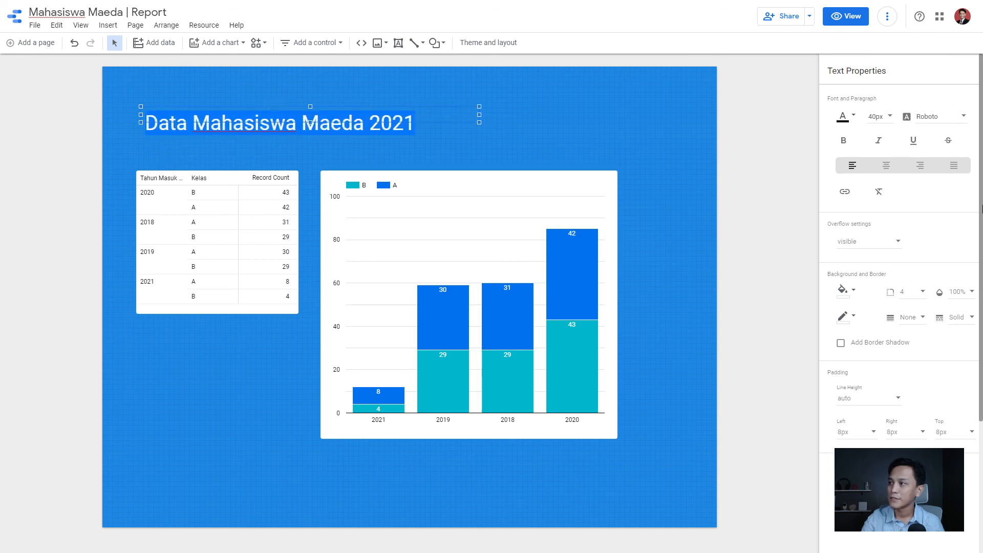
{"action": "left_click", "coordinate": [844, 140]}
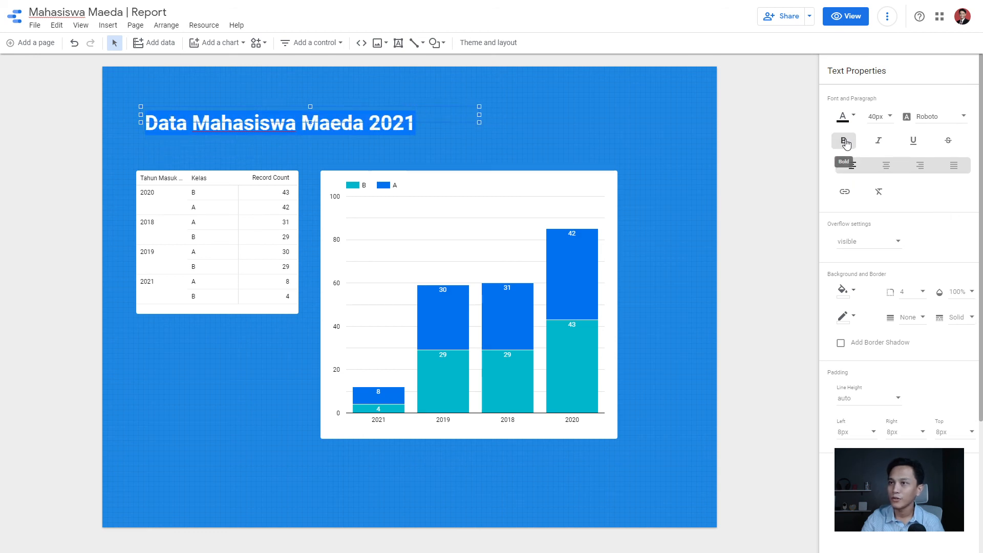
{"action": "left_click", "coordinate": [742, 146]}
Change the title's font color to white and deselect the text box.
{"action": "left_click", "coordinate": [376, 128]}
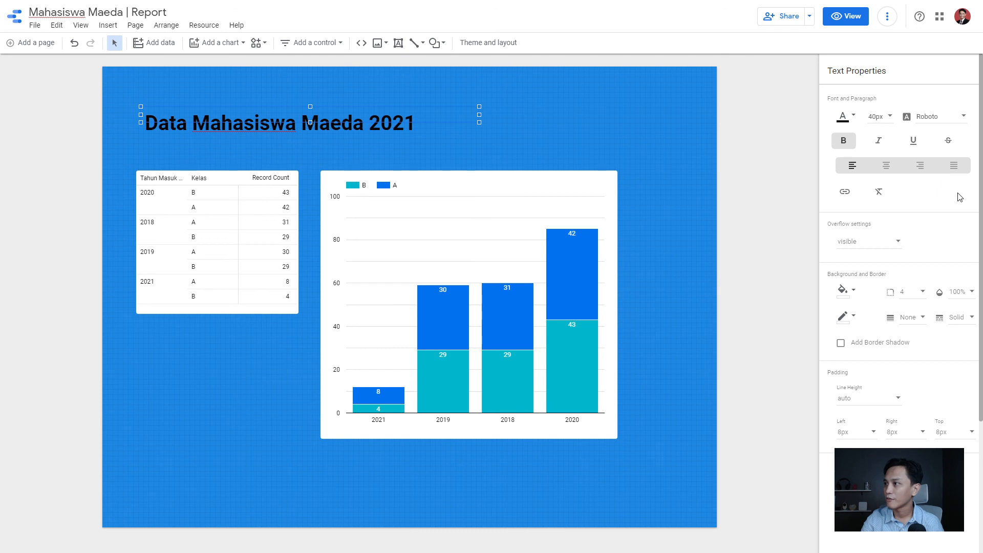
{"action": "left_click", "coordinate": [853, 116]}
{"action": "left_click", "coordinate": [964, 136]}
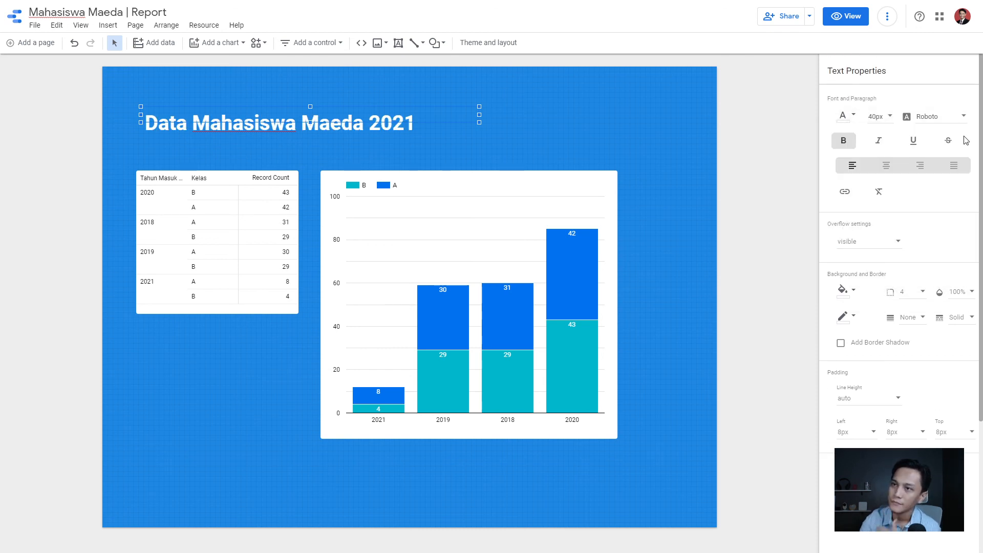
{"action": "left_click", "coordinate": [681, 120]}
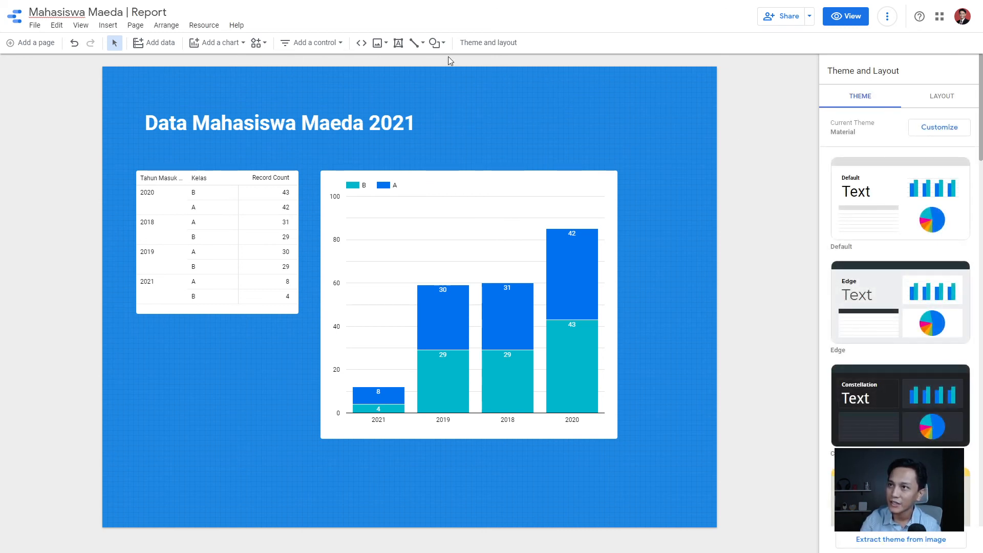
Insert the image Logo UNS.jpg from the computer, shrink it, and place it in the page's upper-right corner, level with the title.
{"action": "left_click", "coordinate": [380, 45]}
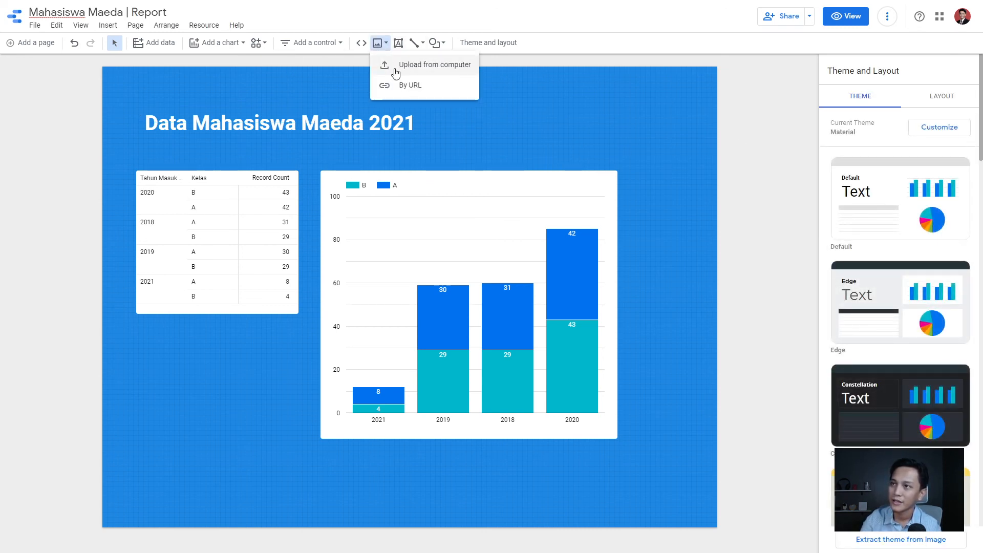
{"action": "left_click", "coordinate": [396, 67]}
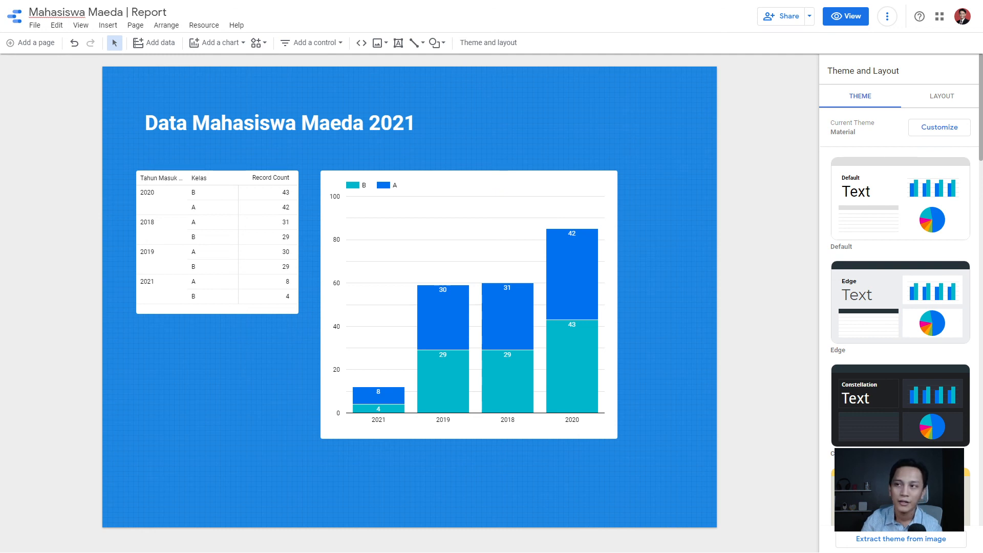
{"action": "double_click", "coordinate": [226, 230]}
{"action": "left_click_drag", "start_coordinate": [480, 297], "coordinate": [587, 138]}
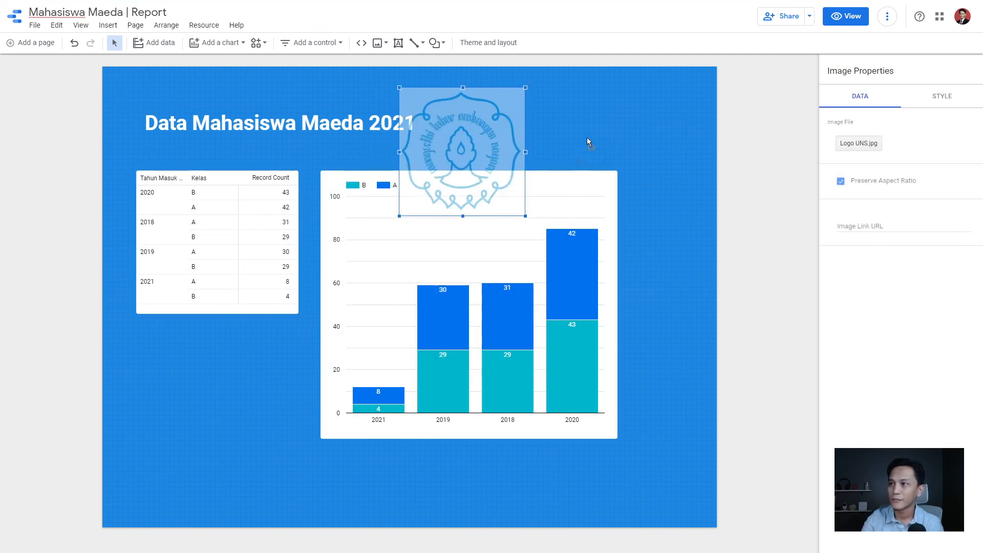
{"action": "left_click_drag", "start_coordinate": [544, 203], "coordinate": [656, 123]}
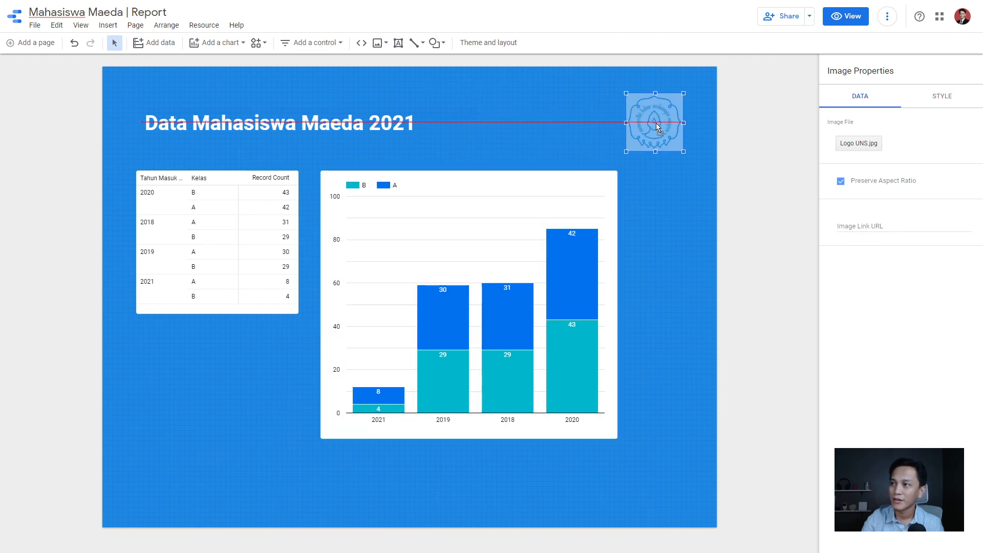
{"action": "left_click", "coordinate": [655, 243]}
Move the pivot table and column chart together slightly down and right, aligning the table's left edge with the title text.
{"action": "left_click", "coordinate": [417, 182]}
{"action": "left_click", "coordinate": [280, 197], "text": "shift"}
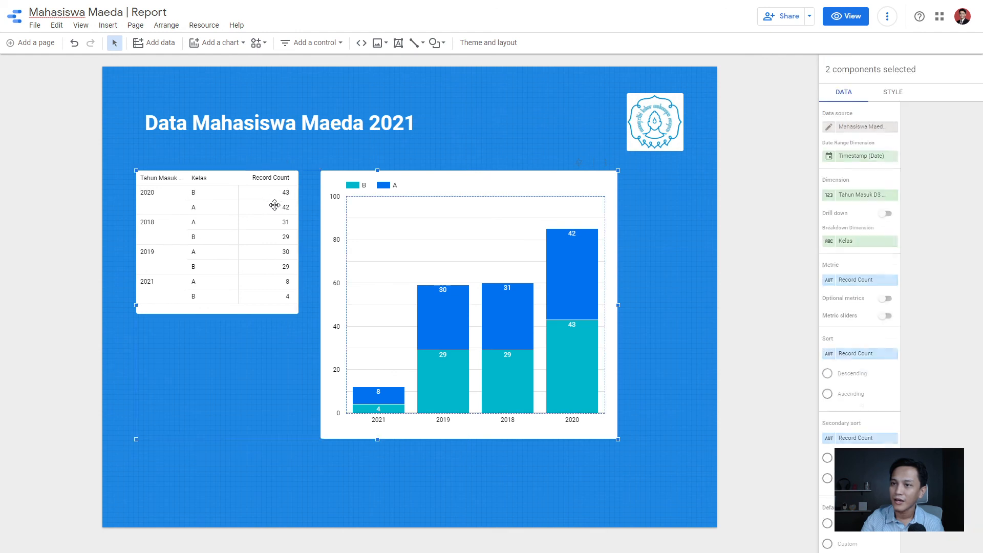
{"action": "left_click_drag", "start_coordinate": [280, 197], "coordinate": [286, 232]}
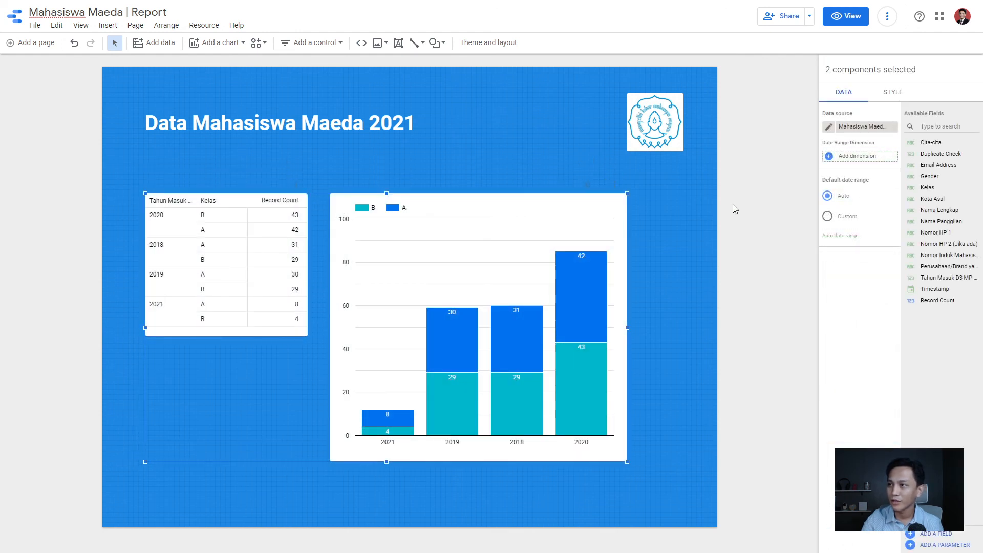
{"action": "left_click", "coordinate": [738, 204]}
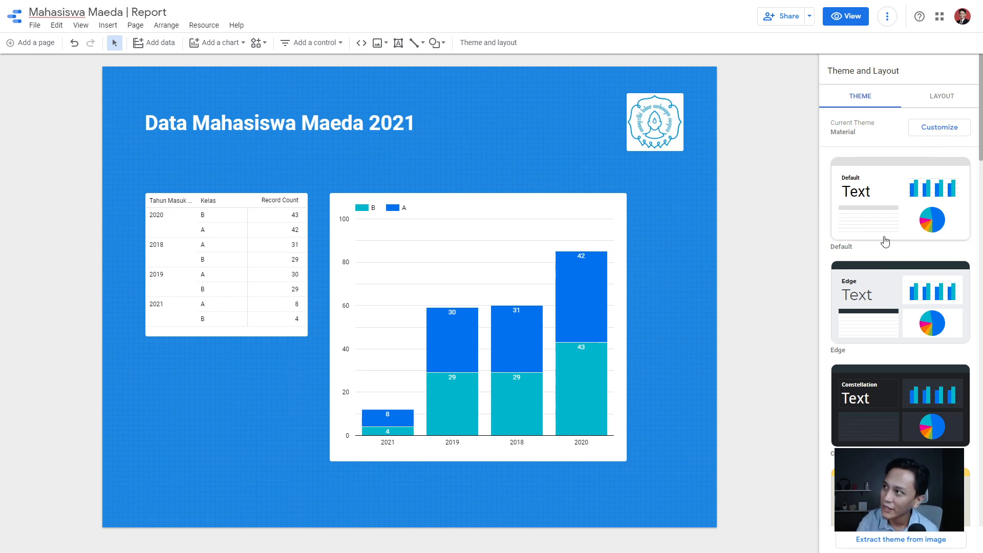
Switch the report from editing to view mode and check its additional options.
{"action": "left_click", "coordinate": [848, 17]}
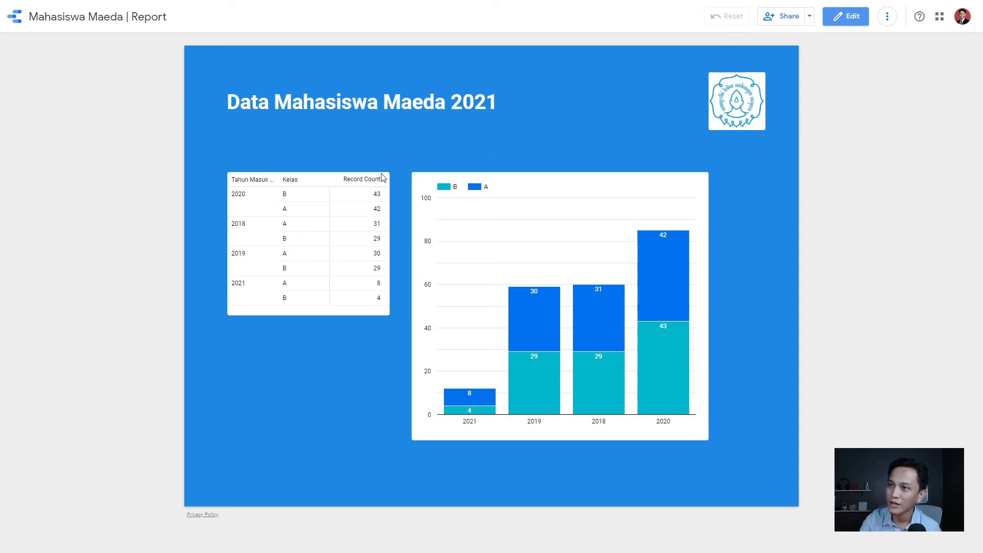
{"action": "left_click", "coordinate": [887, 17]}
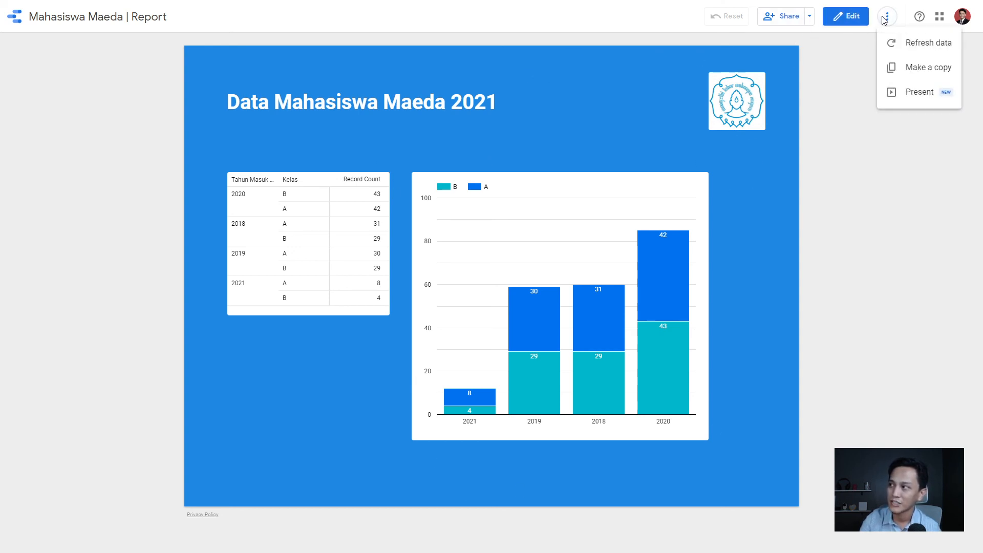
{"action": "left_click", "coordinate": [809, 16]}
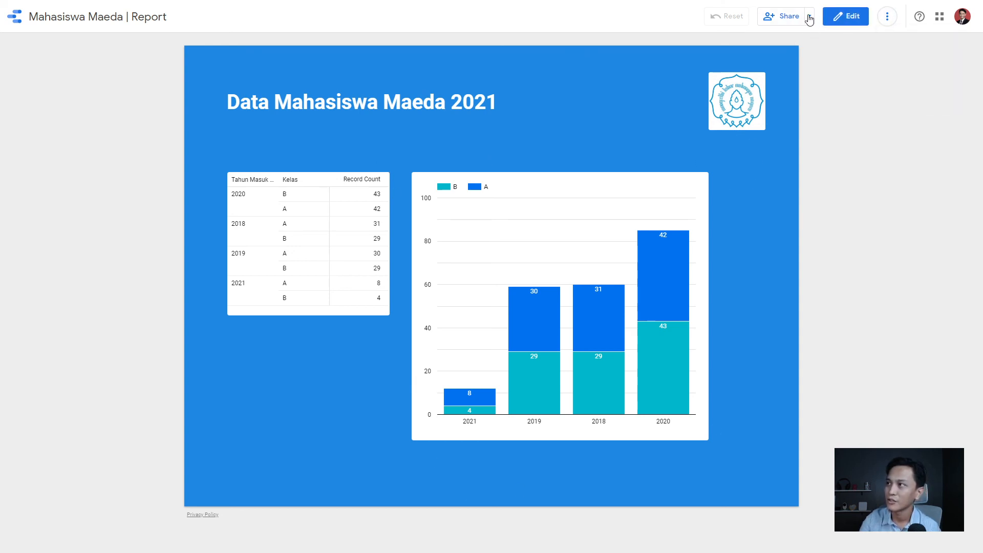
{"action": "left_click", "coordinate": [810, 17]}
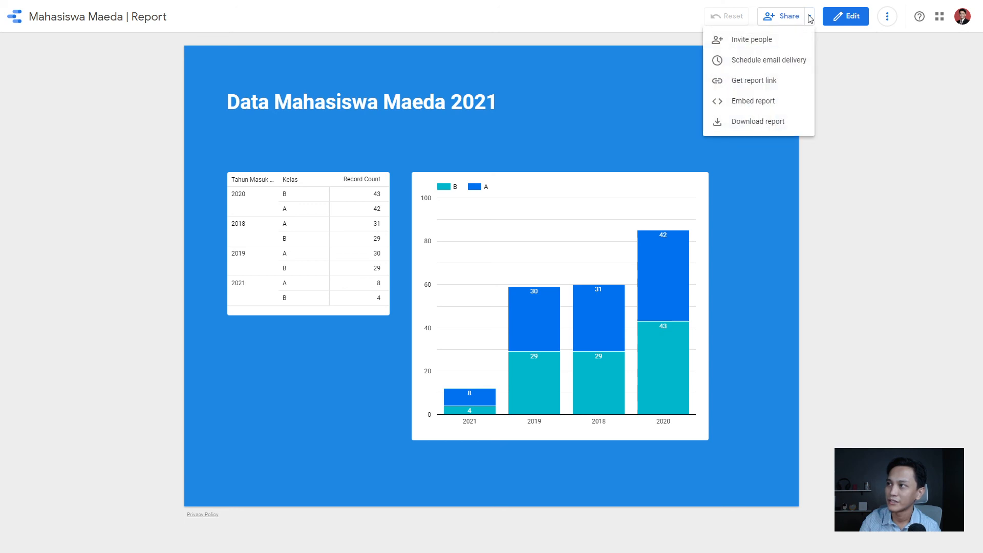
{"action": "left_click", "coordinate": [763, 42]}
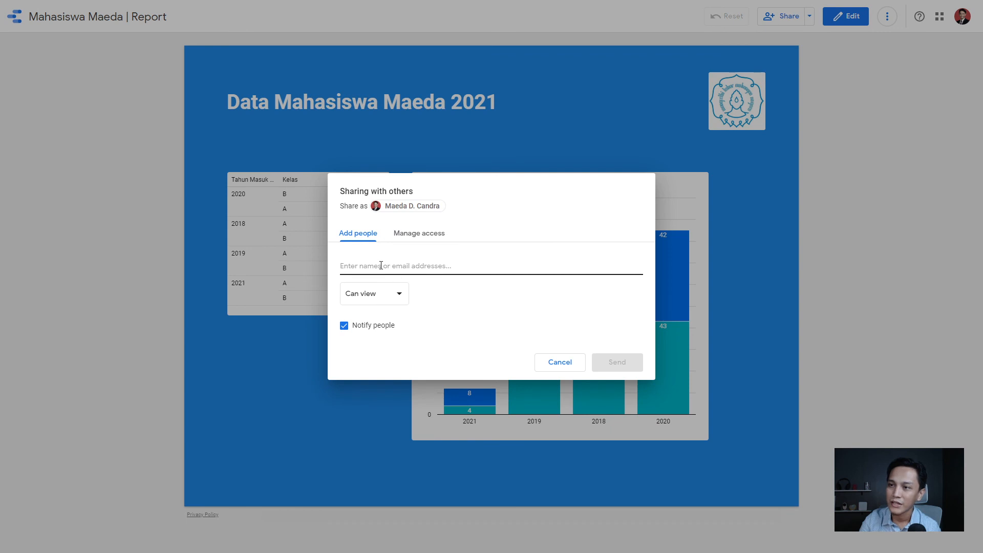
{"action": "left_click", "coordinate": [381, 266]}
{"action": "type", "text": "brian"}
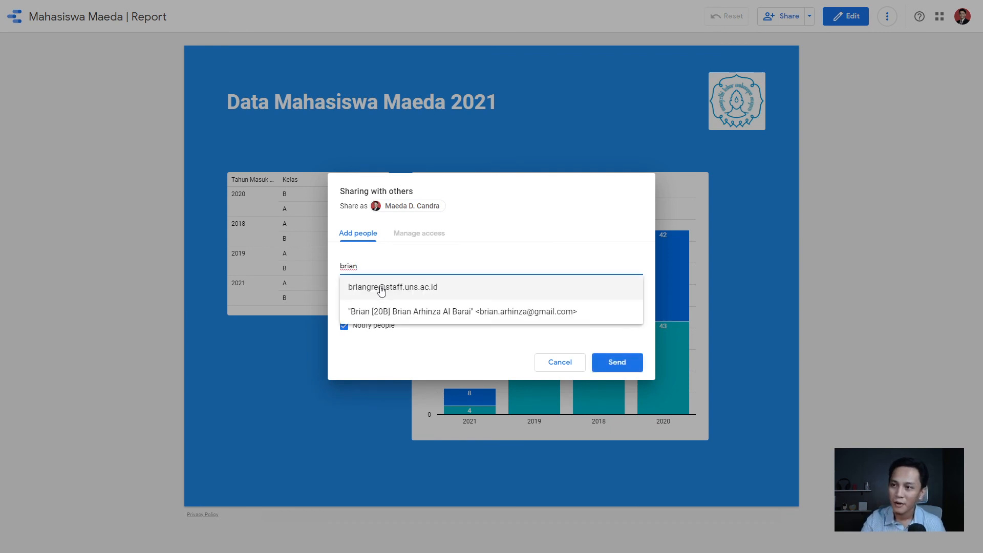
{"action": "left_click", "coordinate": [381, 290]}
{"action": "left_click", "coordinate": [401, 302]}
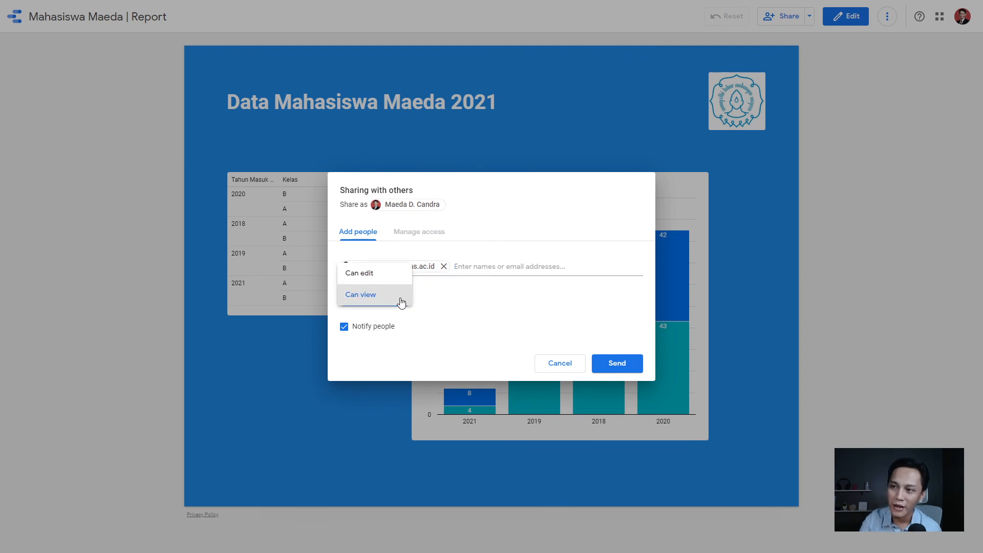
{"action": "left_click", "coordinate": [395, 276]}
{"action": "left_click", "coordinate": [402, 286]}
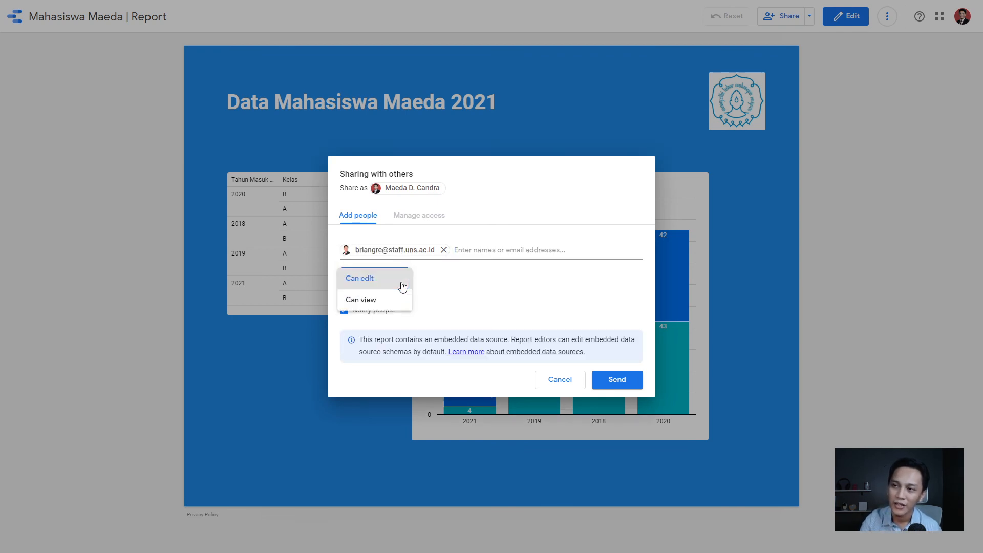
{"action": "left_click", "coordinate": [391, 300]}
{"action": "left_click", "coordinate": [445, 267]}
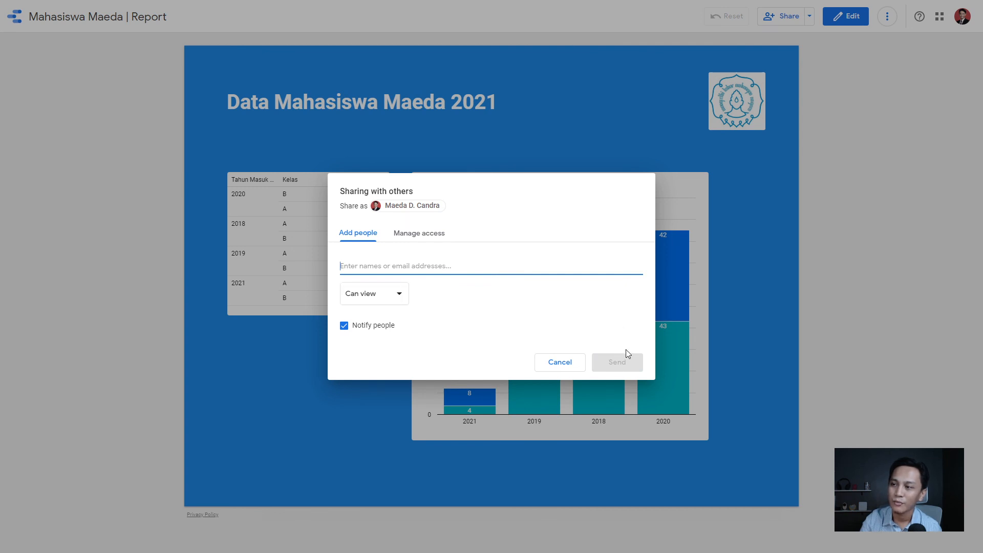
{"action": "left_click", "coordinate": [557, 362]}
Choose "Anyone on the Internet can find and view" for link sharing and copy the report link, closing the sharing dialog without saving.
{"action": "left_click", "coordinate": [786, 18]}
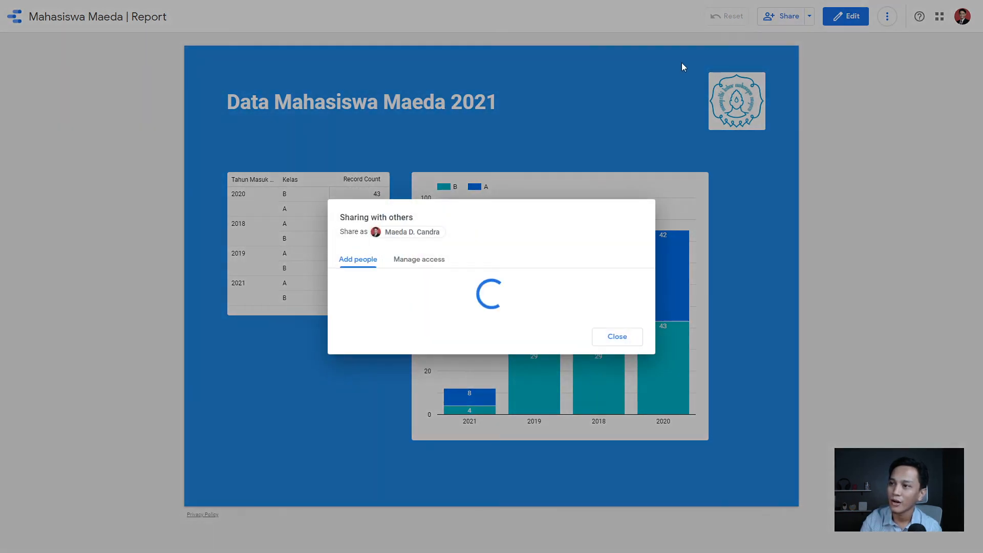
{"action": "left_click", "coordinate": [443, 234]}
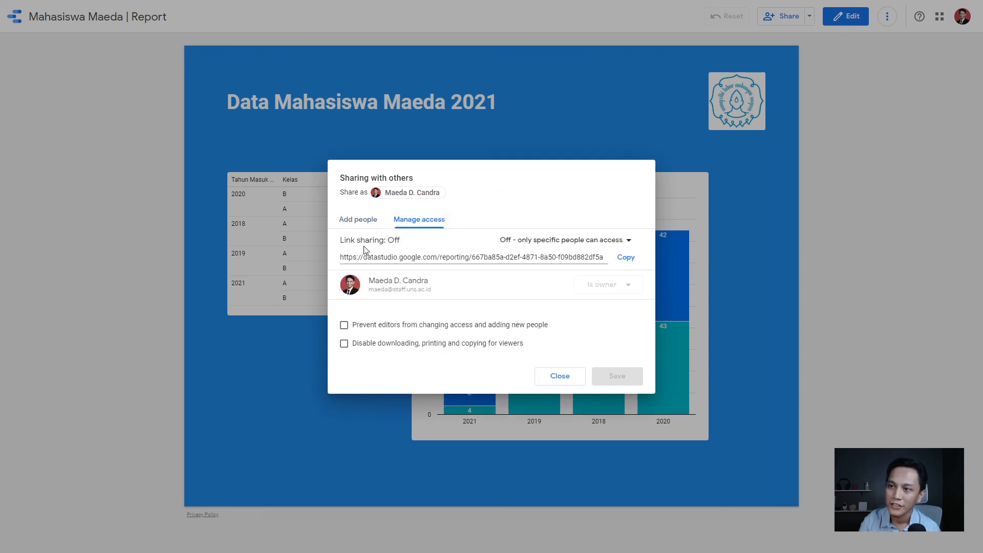
{"action": "left_click", "coordinate": [618, 242]}
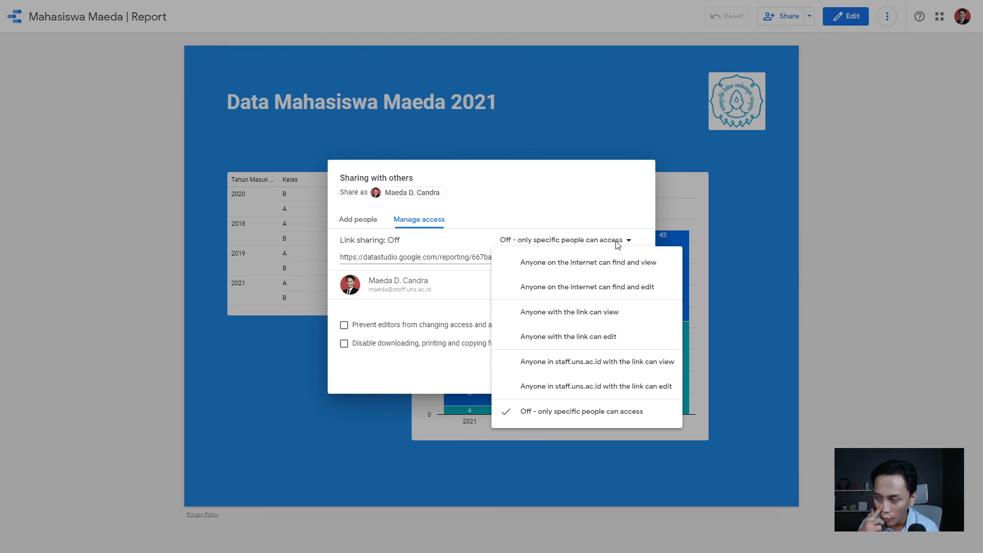
{"action": "left_click", "coordinate": [579, 266]}
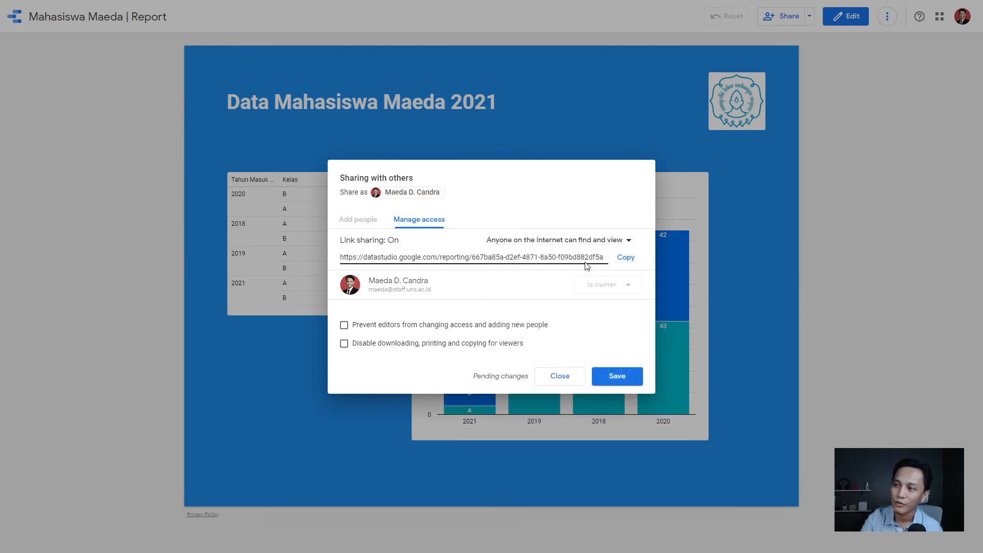
{"action": "left_click", "coordinate": [620, 260]}
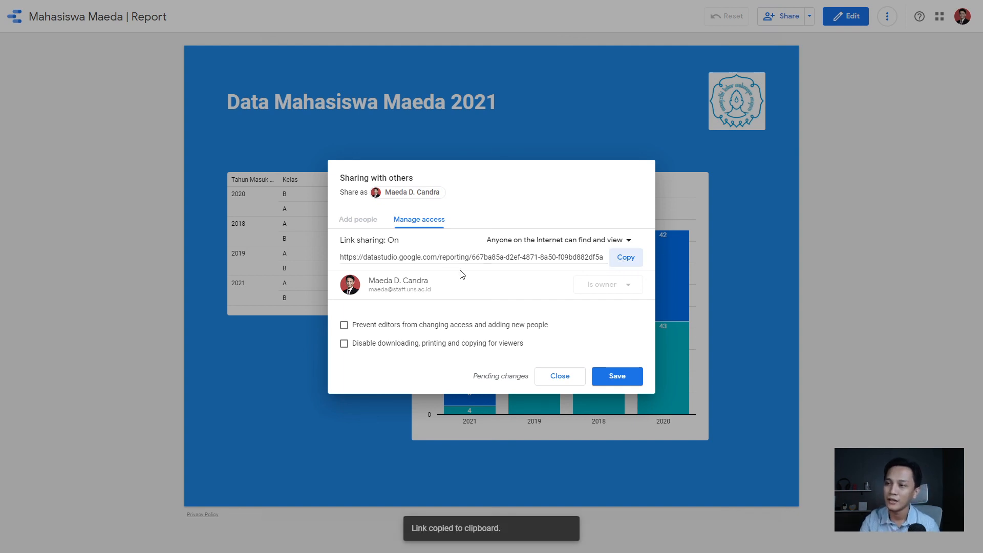
{"action": "left_click", "coordinate": [392, 255]}
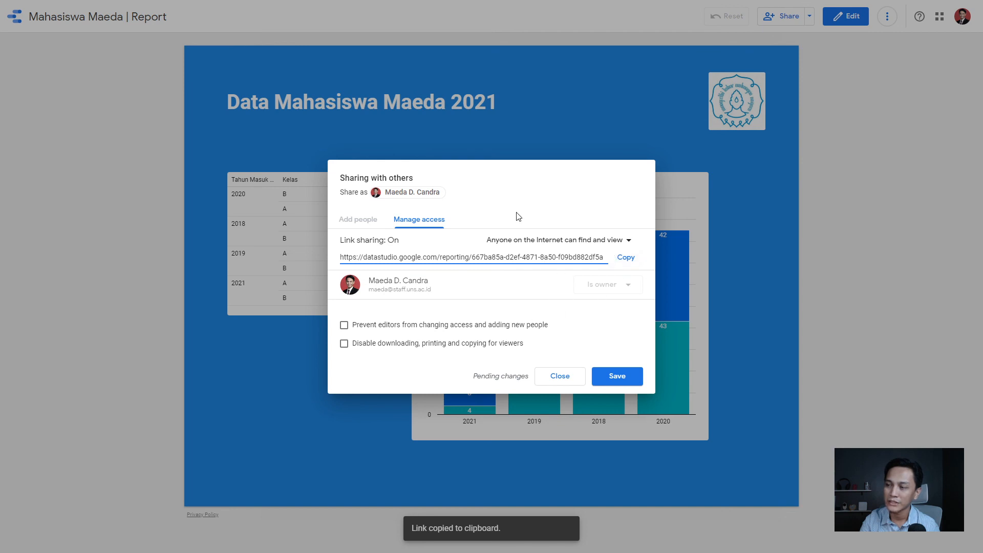
{"action": "left_click", "coordinate": [561, 377]}
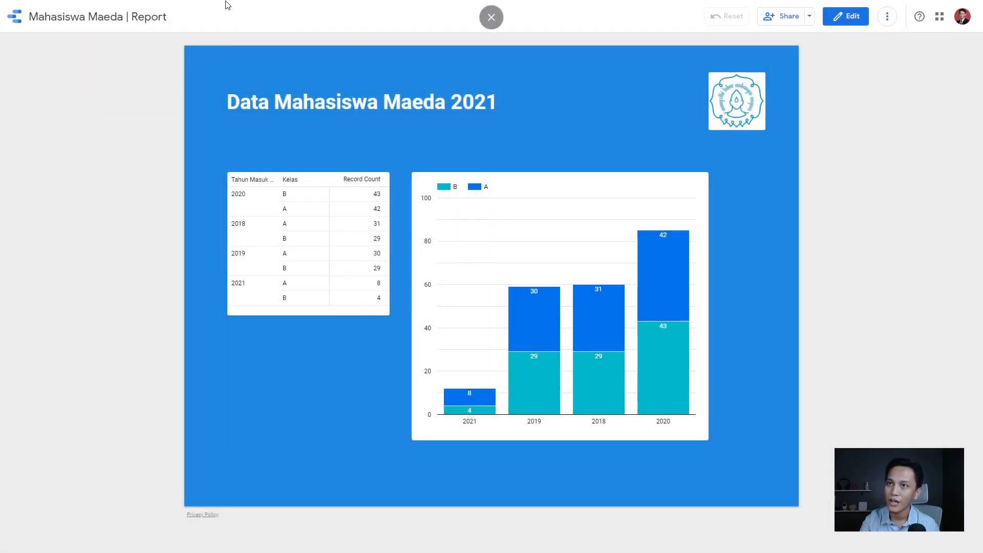